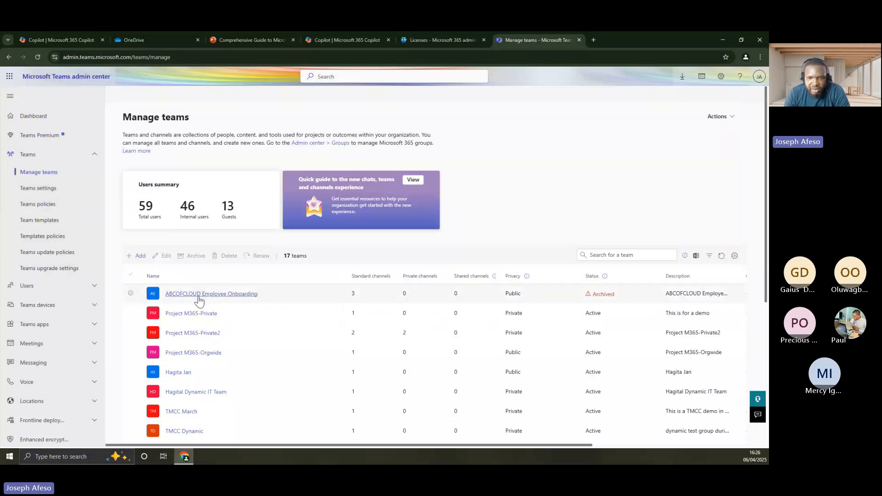
Step: Review the ABCOFCLOUD Employee Onboarding team's details and its member table's column options, returning to the teams list
click(131, 293)
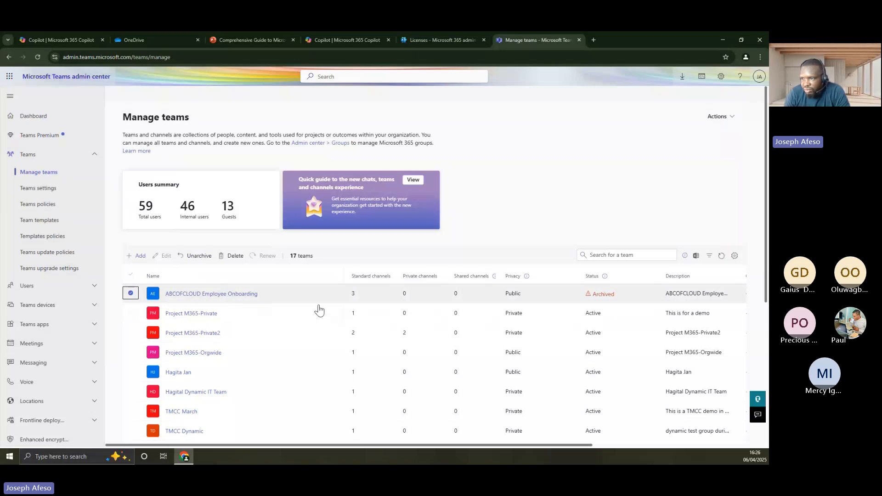
click(191, 294)
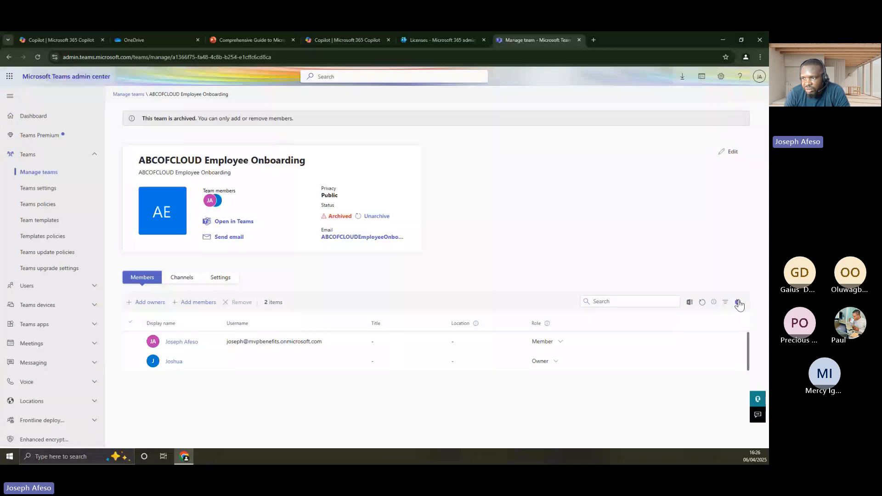
click(738, 303)
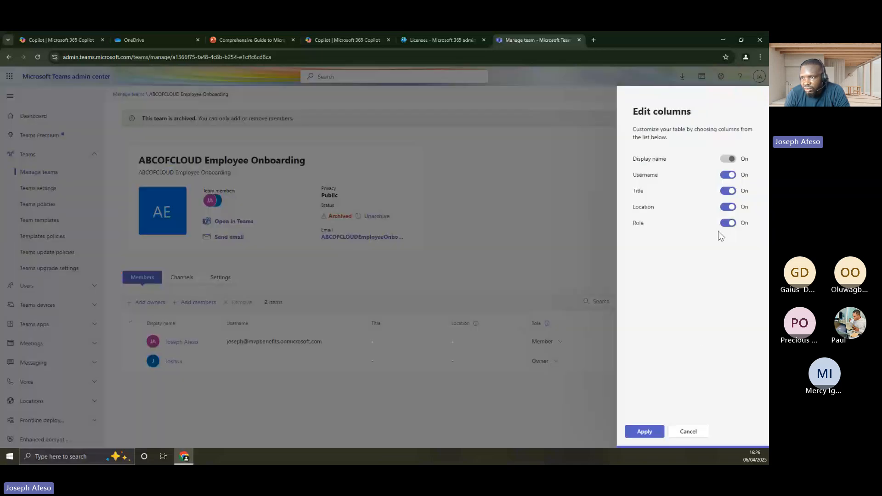
click(688, 432)
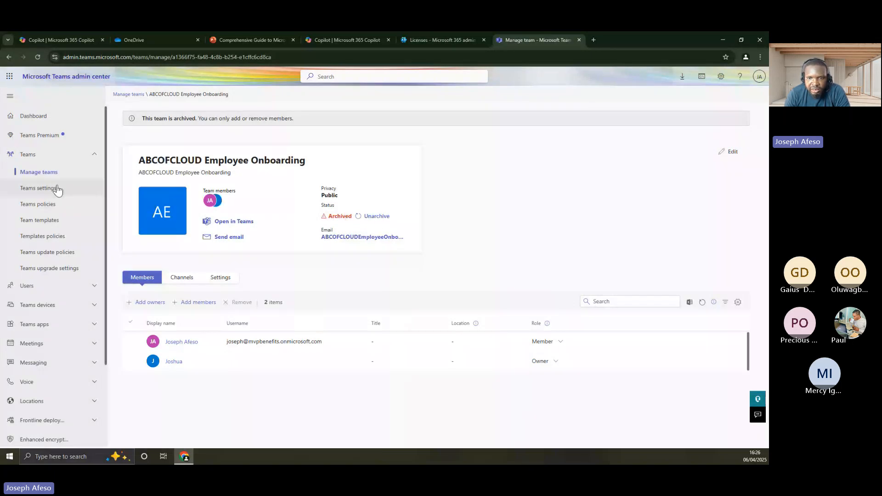
click(51, 173)
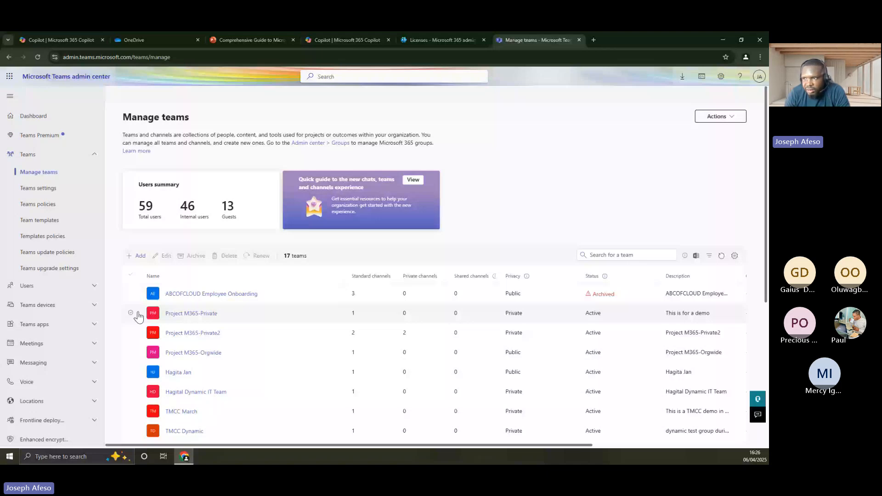
Step: View the edit options of the Project M365-Private team, close them unchanged and deselect the team
click(133, 313)
click(163, 256)
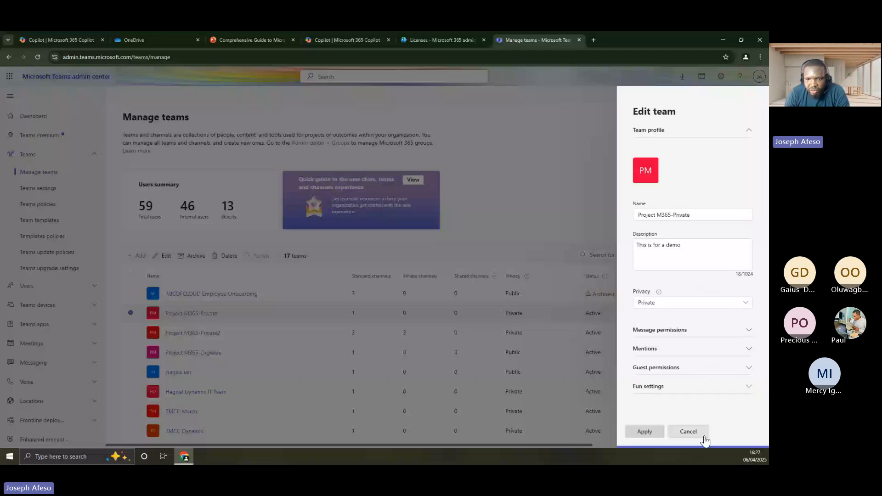
click(703, 435)
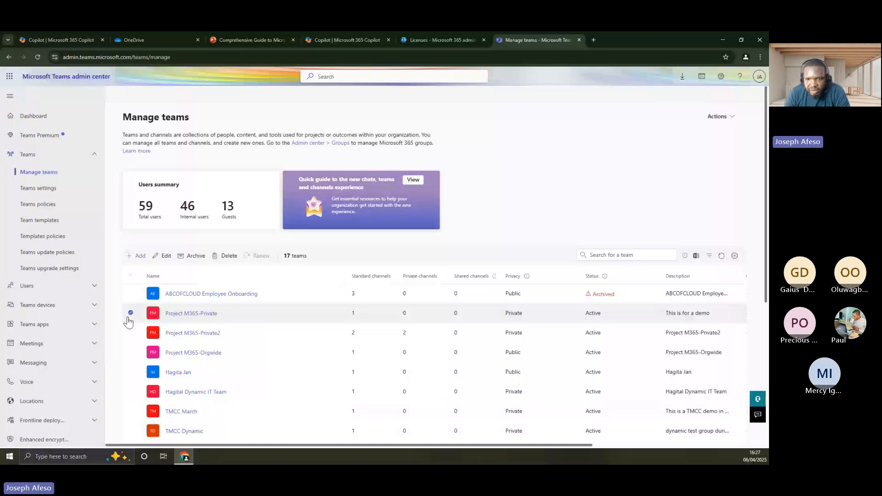
click(131, 313)
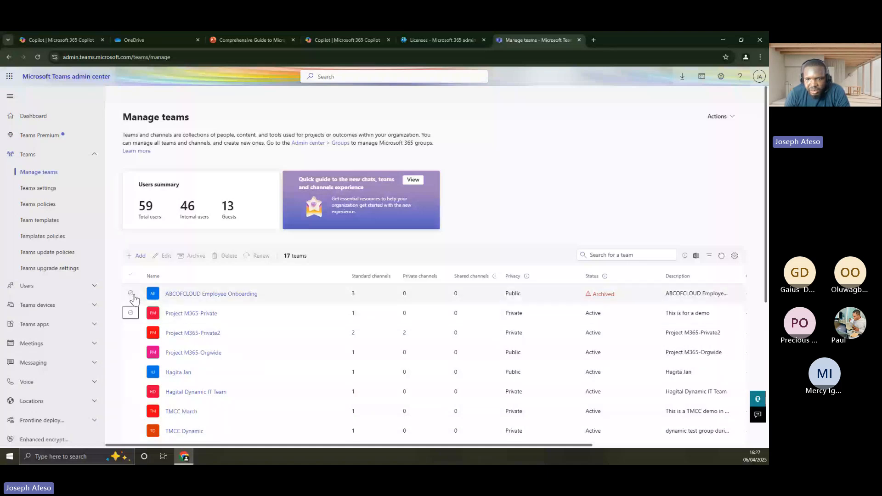
Step: Examine the message permissions in the Project M365-Private team's edit settings, then close them without changes
click(131, 294)
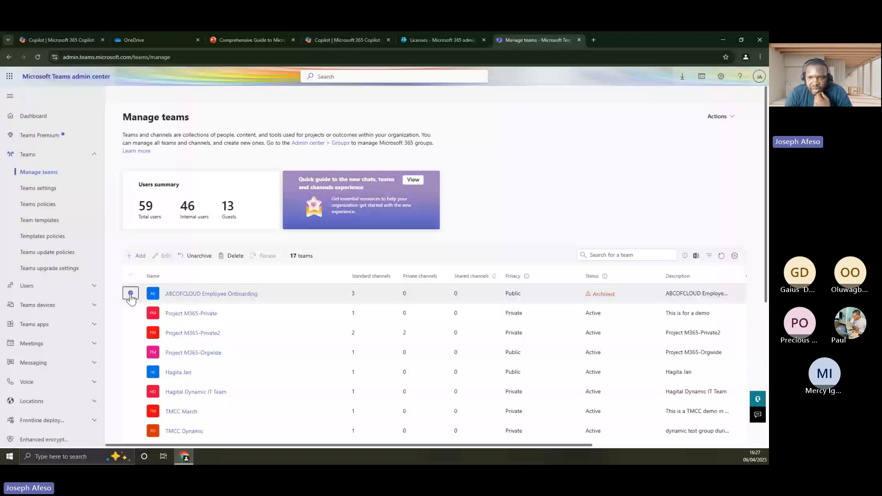
click(131, 313)
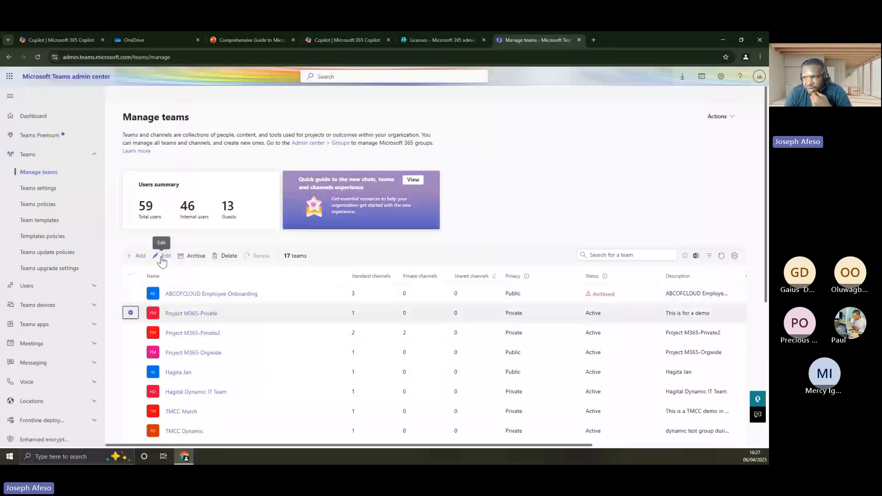
click(162, 257)
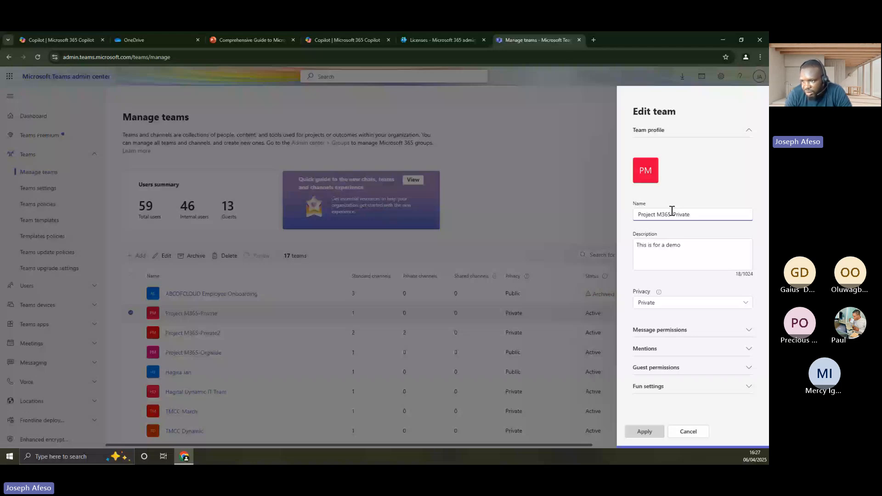
click(660, 330)
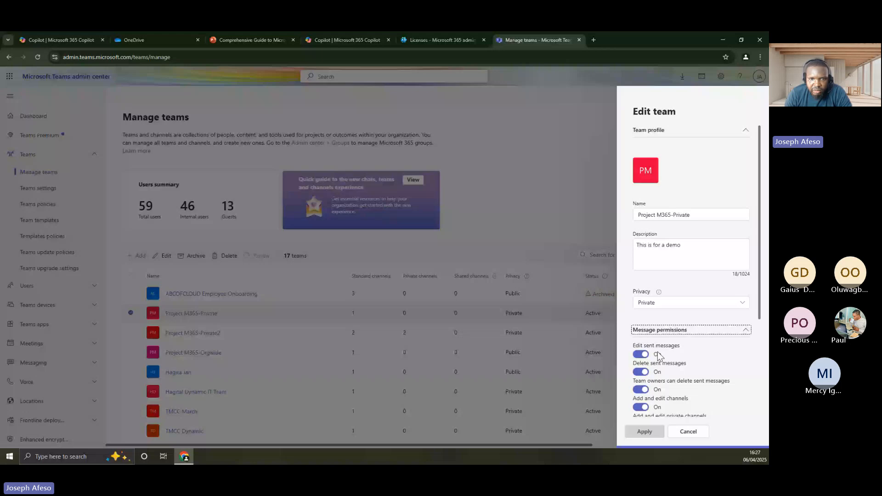
click(41, 179)
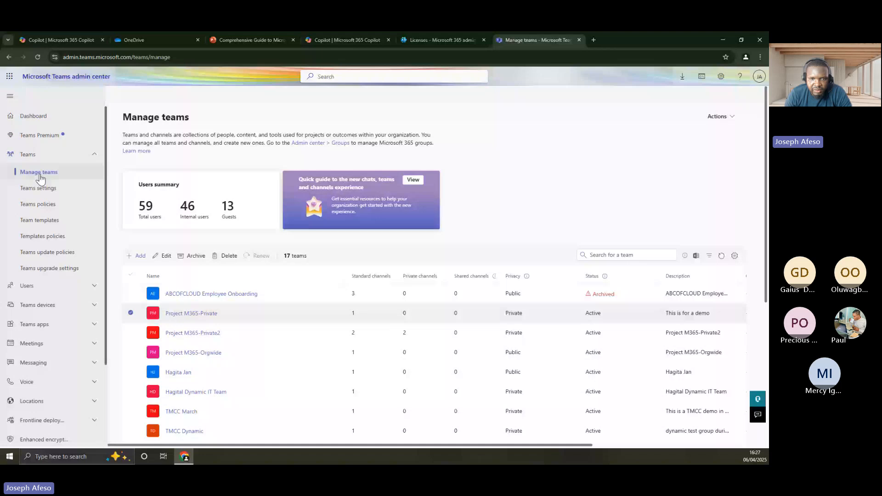
Step: Review the organization-wide Teams settings from notifications through shared channels, highlighting the explanatory text for shared channels
click(42, 189)
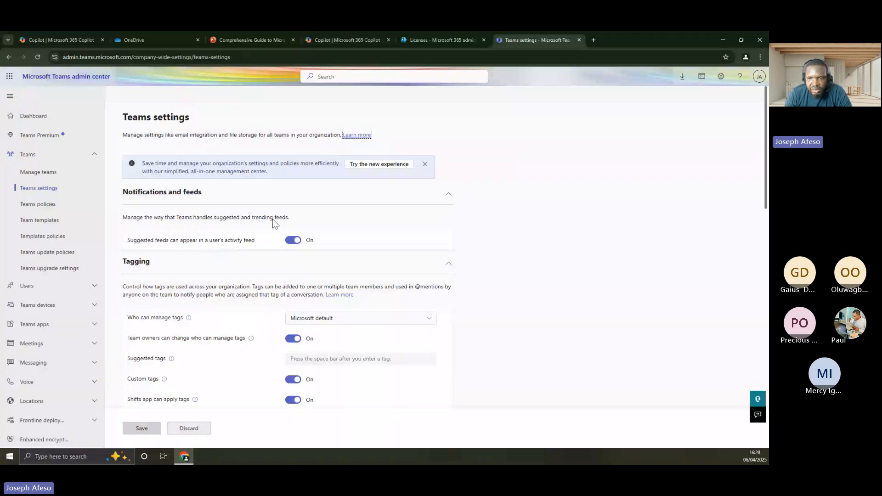
scroll(325, 228, down, 1)
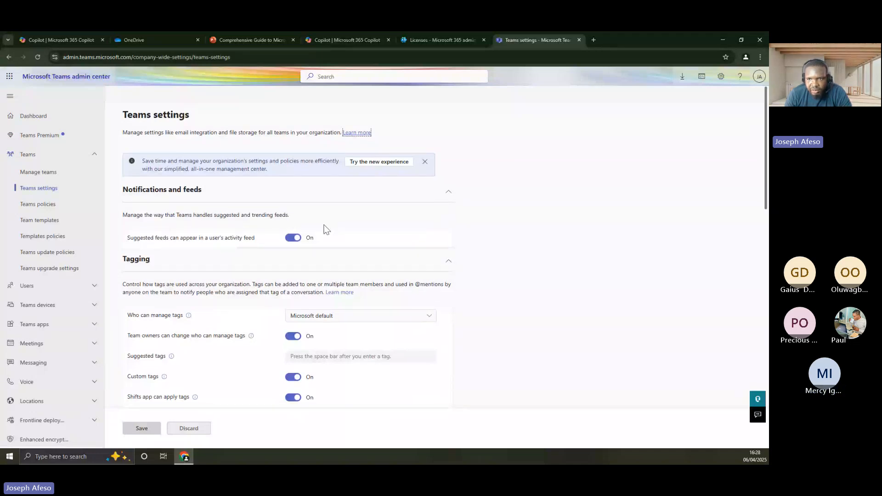
scroll(325, 228, down, 3)
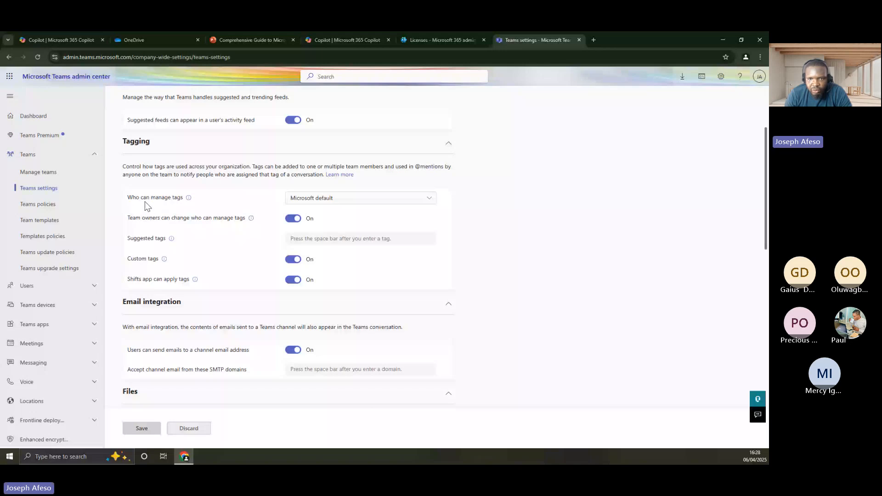
scroll(254, 260, down, 10)
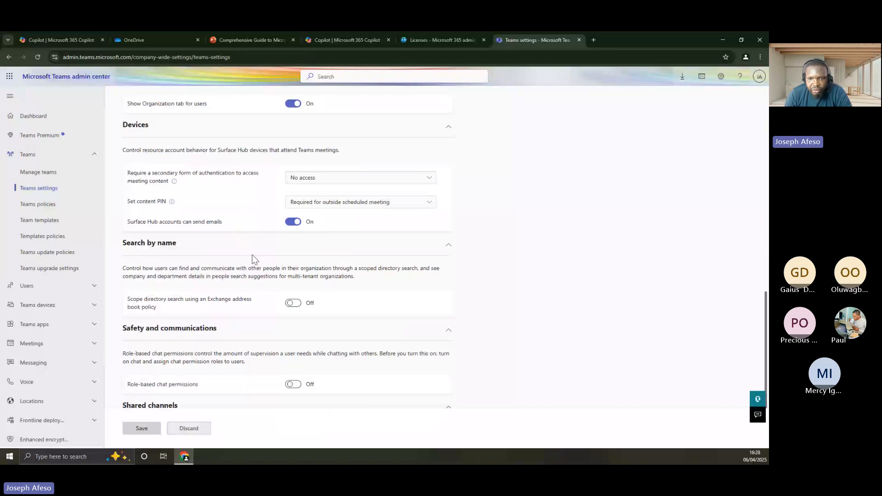
scroll(188, 326, down, 2)
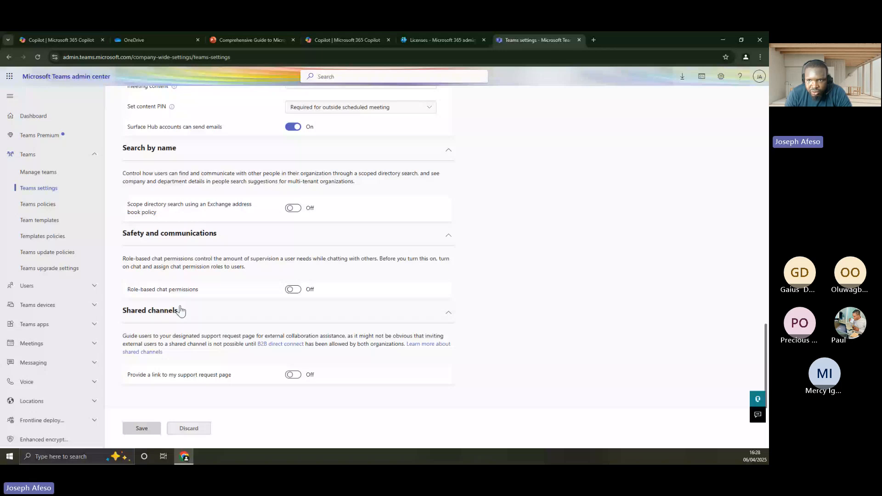
scroll(186, 304, up, 7)
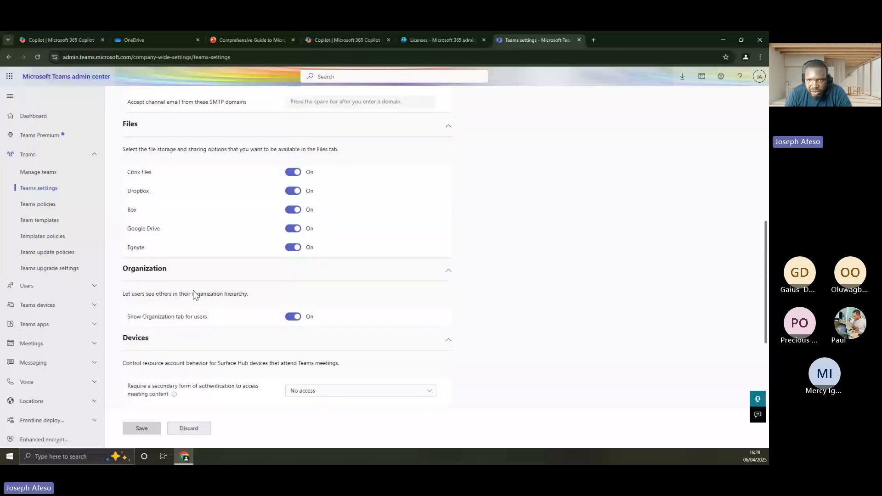
scroll(194, 295, up, 6)
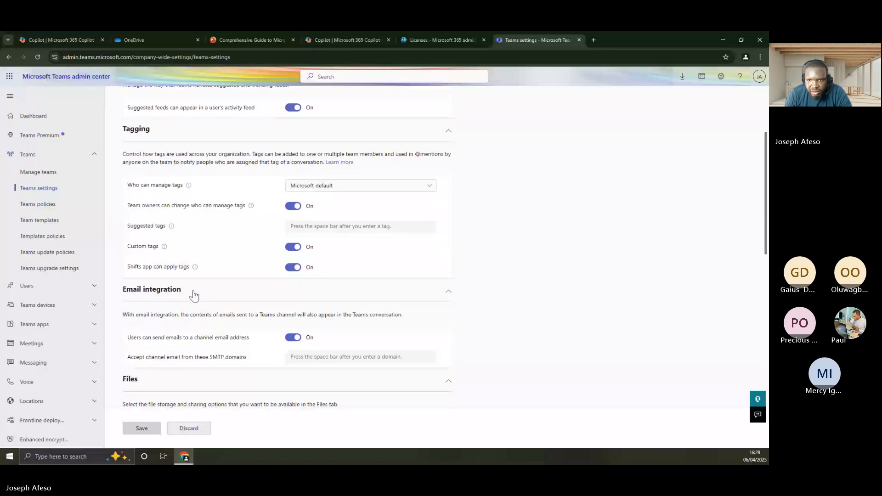
scroll(194, 294, down, 3)
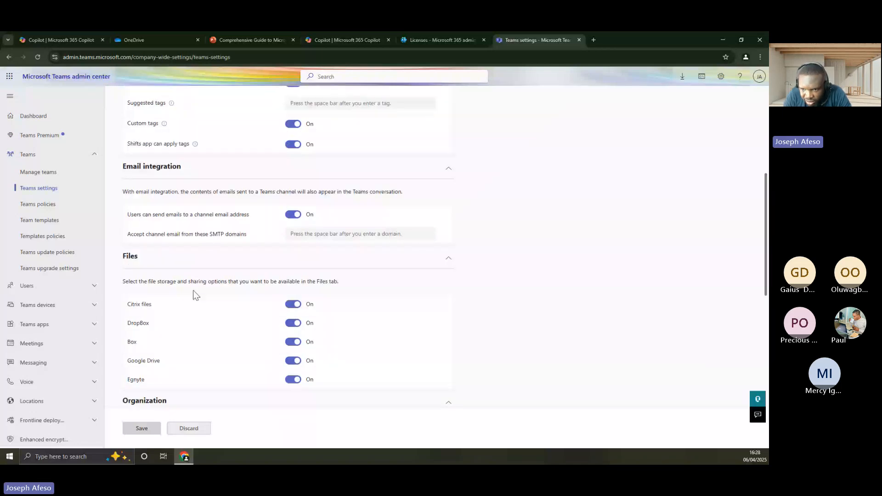
scroll(193, 295, down, 10)
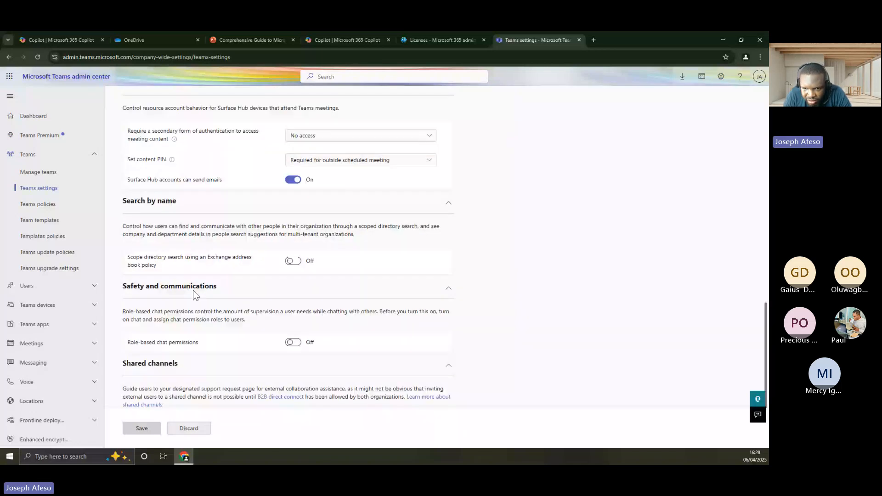
scroll(193, 294, down, 1)
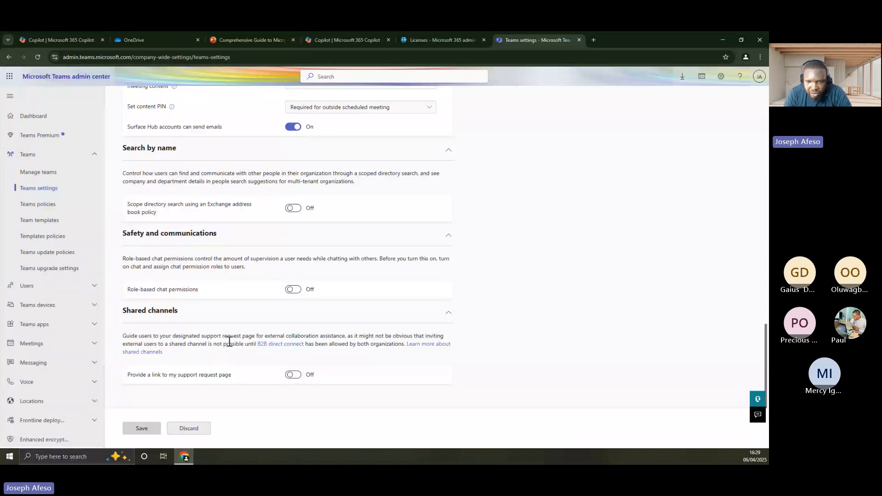
drag(121, 336, 187, 358)
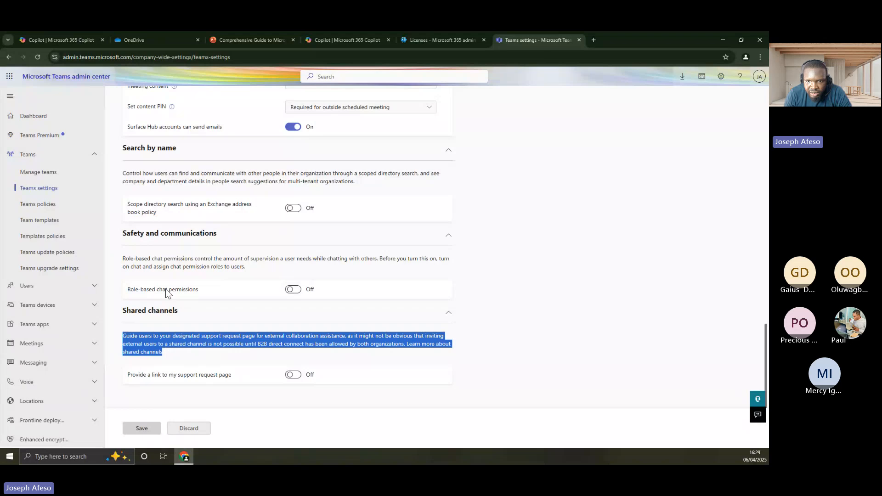
Step: Capture a screen snip of the Search by name setting and circle its scoped directory search toggle in red
scroll(166, 289, up, 1)
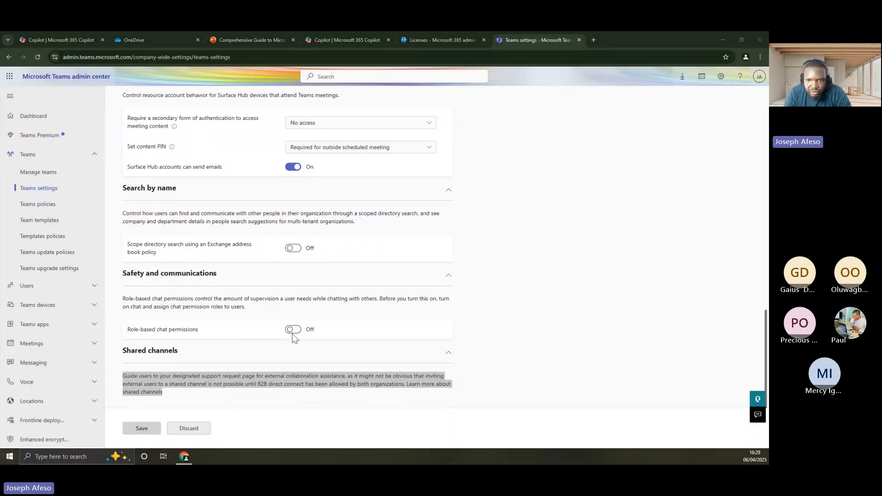
key(super+shift+s)
drag(132, 197, 447, 263)
drag(320, 240, 278, 241)
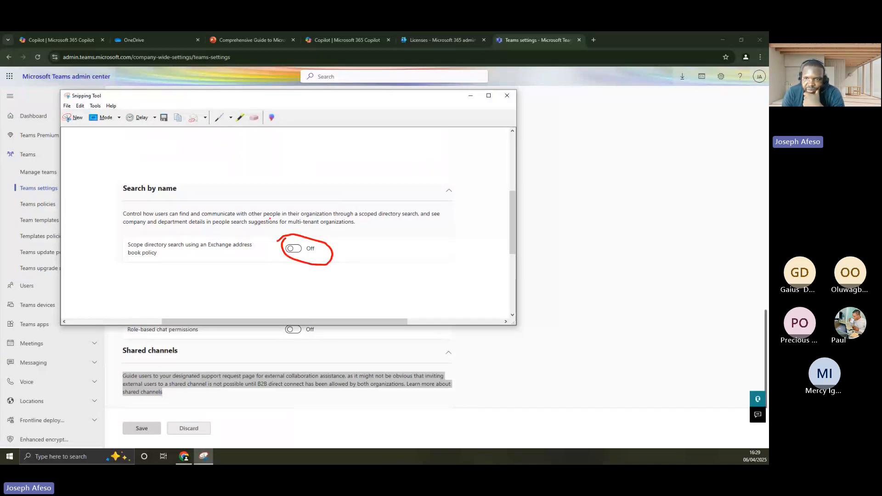
Step: Sketch boxes labelled HR and Fin above the captured setting and connect them with a double-headed arrow
mouse_move(223, 141)
mouse_down()
mouse_move(222, 182)
mouse_move(287, 172)
mouse_move(222, 141)
mouse_move(243, 173)
mouse_move(255, 176)
mouse_move(255, 164)
mouse_up()
mouse_move(265, 154)
mouse_down()
mouse_move(268, 178)
mouse_move(267, 167)
mouse_move(279, 176)
mouse_move(361, 149)
mouse_move(377, 161)
mouse_up()
mouse_move(415, 129)
mouse_down()
mouse_move(439, 184)
mouse_move(487, 129)
mouse_move(411, 131)
mouse_move(440, 167)
mouse_move(466, 156)
mouse_up()
mouse_move(468, 148)
mouse_down()
mouse_move(468, 161)
mouse_move(477, 152)
mouse_move(486, 160)
mouse_up()
mouse_move(311, 147)
mouse_down()
mouse_move(295, 156)
mouse_move(301, 163)
mouse_up()
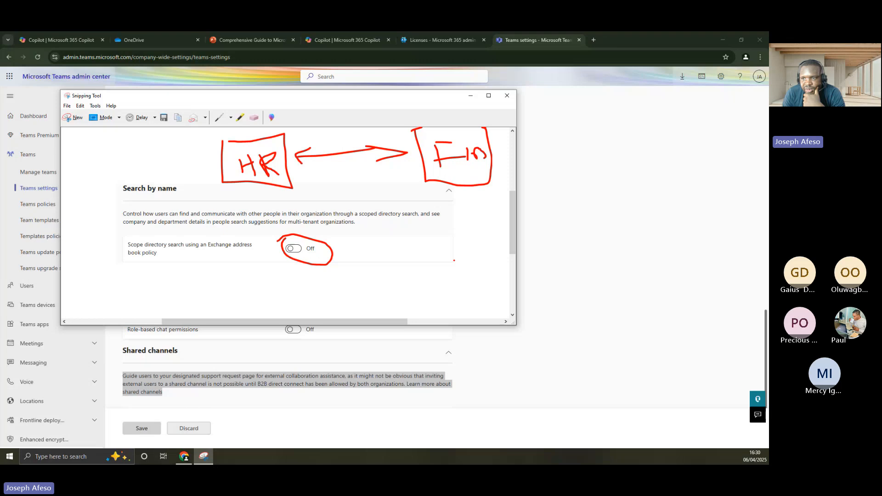
Step: Draw a third department box below Fin with double-headed arrows to Fin and HR, crossing out the Fin link and ticking the HR link
mouse_move(426, 259)
mouse_down()
mouse_move(432, 273)
mouse_move(473, 292)
mouse_move(482, 252)
mouse_move(417, 256)
mouse_move(439, 282)
mouse_move(479, 274)
mouse_move(483, 261)
mouse_move(457, 189)
mouse_move(467, 201)
mouse_up()
mouse_move(459, 247)
mouse_down()
mouse_move(465, 242)
mouse_move(458, 251)
mouse_up()
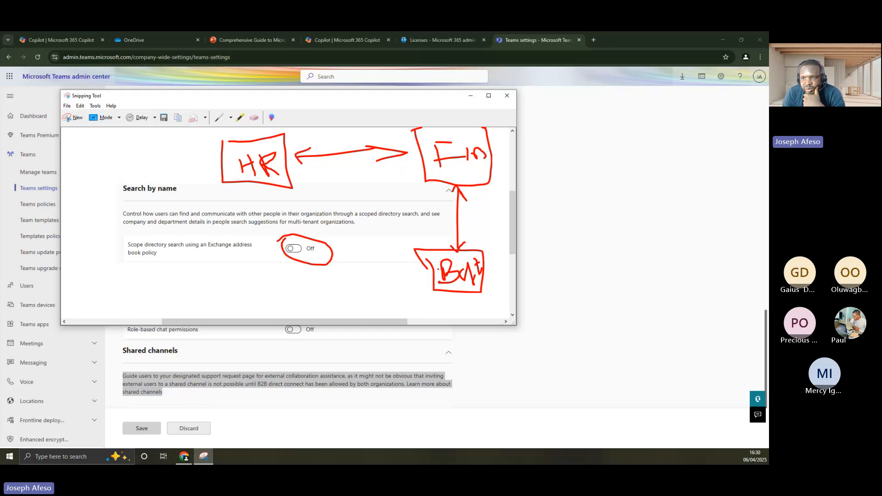
mouse_move(293, 170)
mouse_down()
mouse_move(434, 276)
mouse_move(291, 167)
mouse_move(298, 187)
mouse_up()
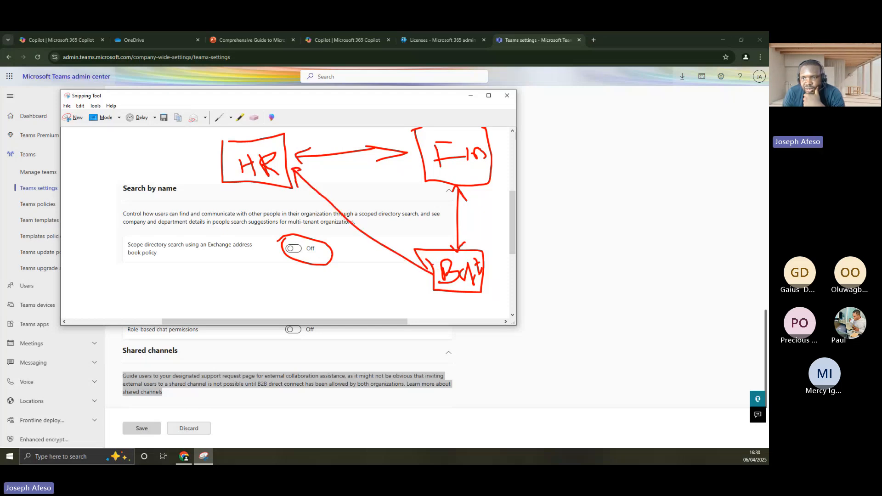
drag(436, 276, 423, 278)
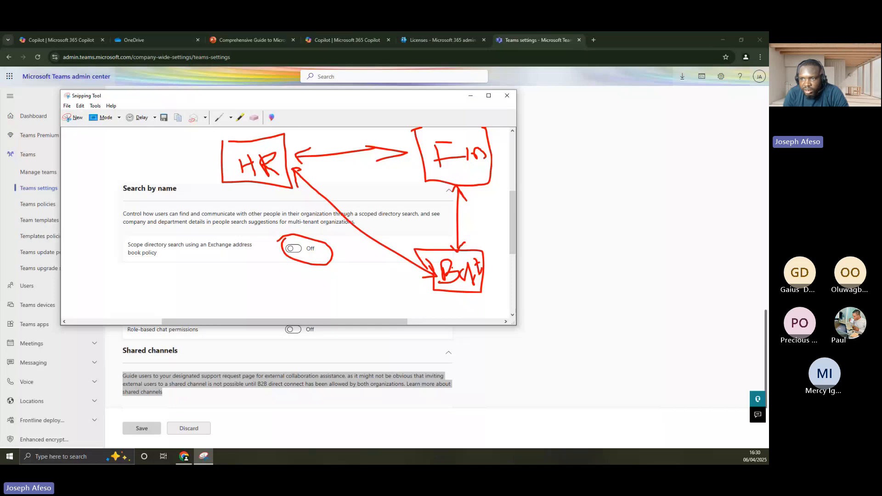
mouse_move(466, 216)
mouse_down()
mouse_move(441, 227)
mouse_move(473, 229)
mouse_up()
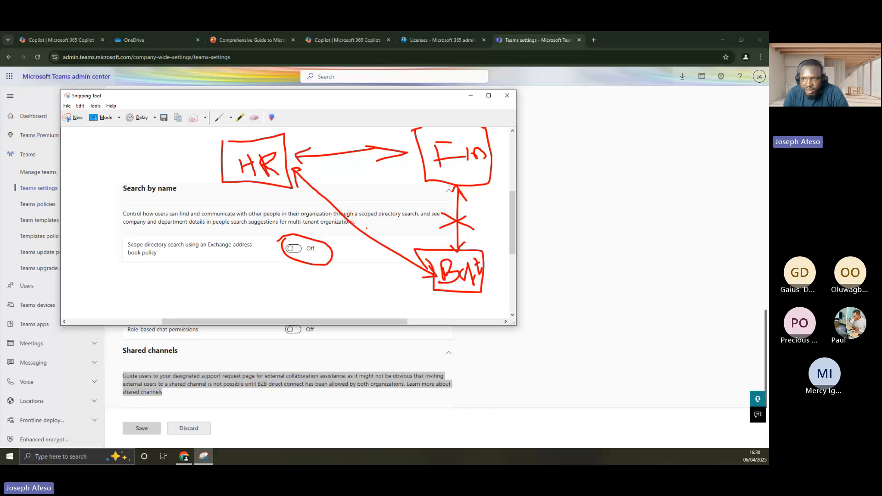
drag(366, 228, 384, 222)
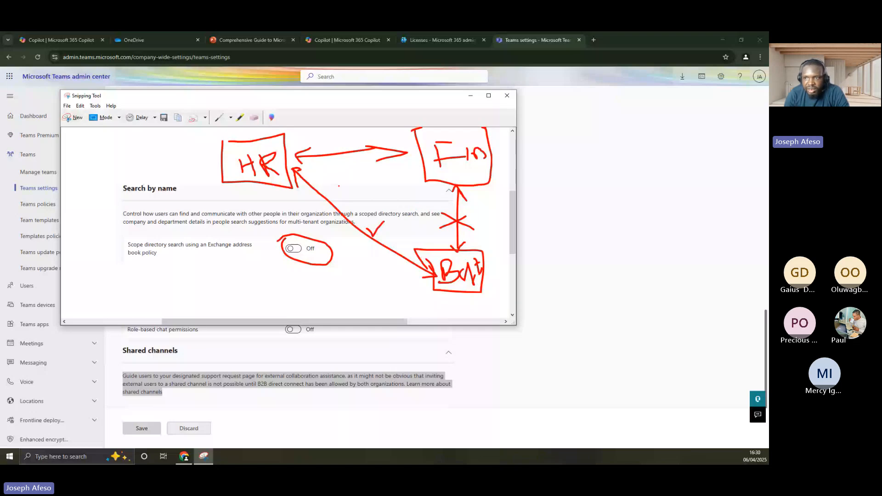
Step: Write IBP between the HR and Fin boxes, frame it with a rectangle and reinforce the frame's lower edge
drag(344, 174, 348, 202)
drag(354, 176, 356, 200)
mouse_move(383, 176)
mouse_down()
mouse_move(390, 202)
mouse_move(385, 185)
mouse_up()
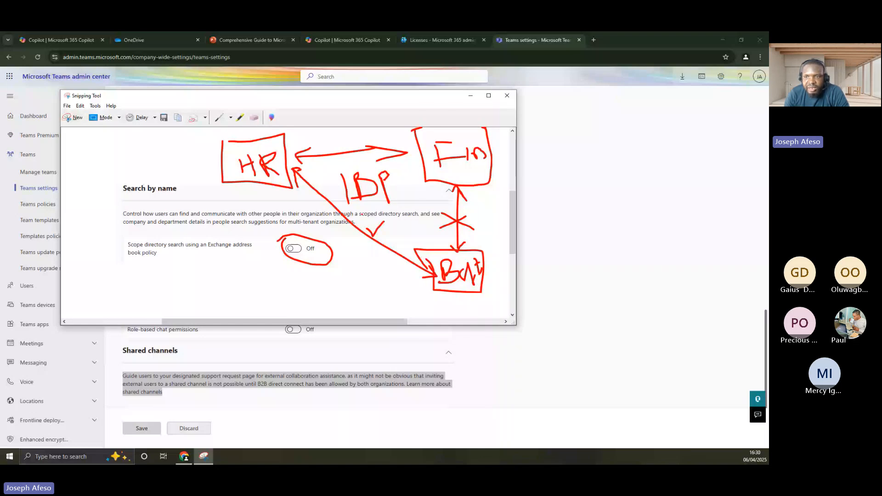
drag(337, 164, 342, 209)
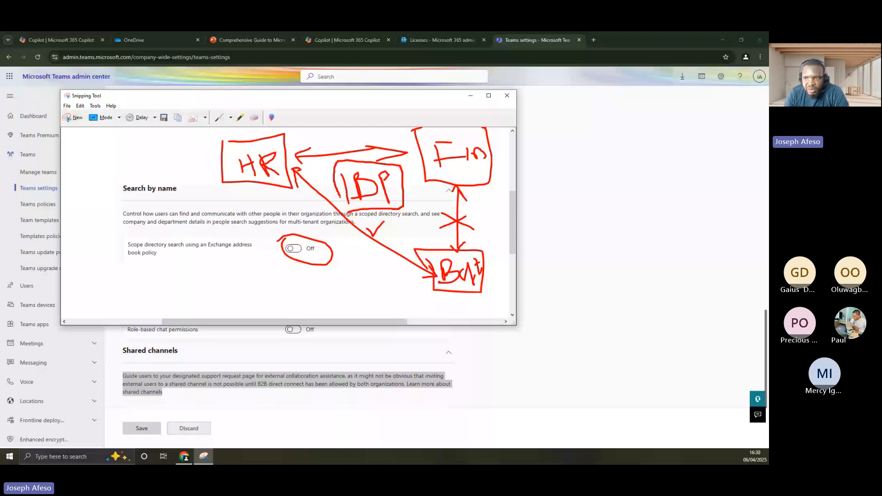
drag(338, 192, 404, 193)
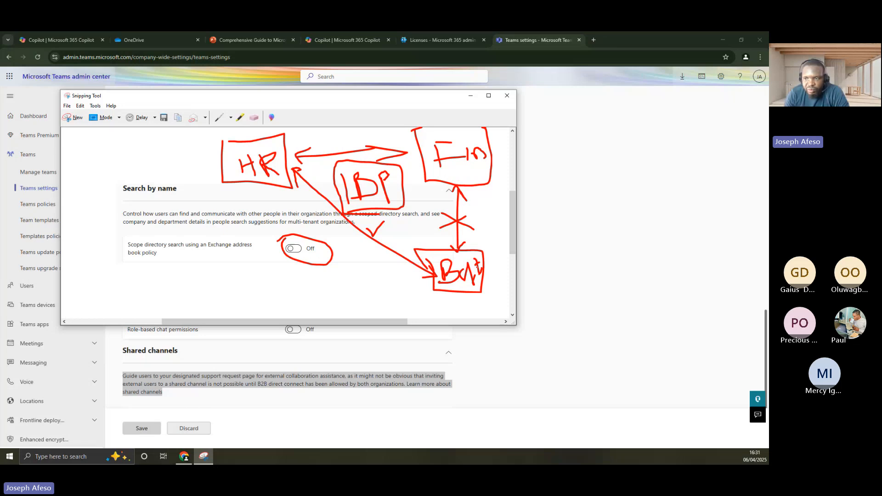
Step: Draw small downward arrows inside the third department box and under the lettering in the Fin box
drag(468, 256, 467, 282)
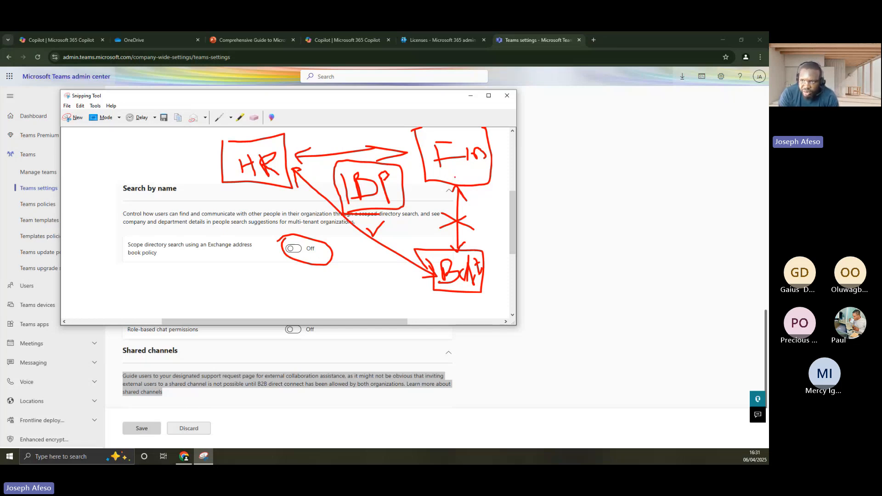
mouse_move(463, 163)
mouse_down()
mouse_move(475, 166)
mouse_move(470, 174)
mouse_up()
drag(462, 256, 467, 269)
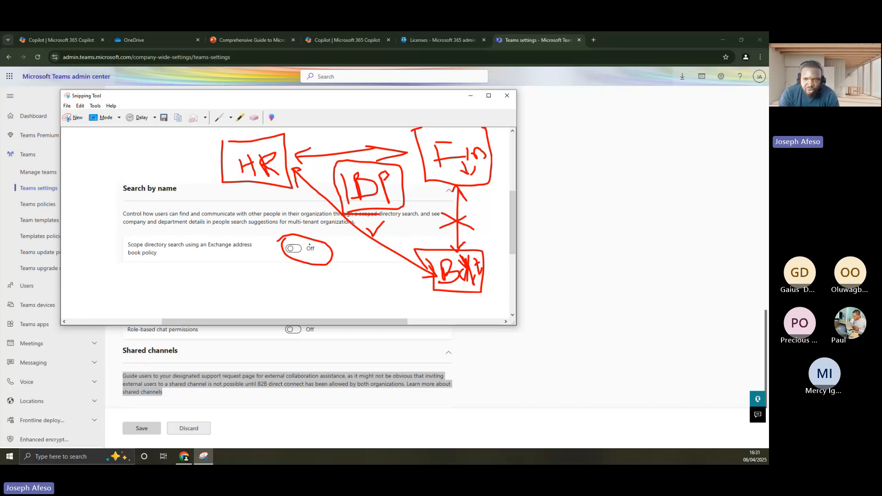
Step: Outline the scoped directory search label, add an arrow on its toggle and a reinforced tick beside it, and minimize the snip
mouse_move(307, 251)
mouse_down()
mouse_move(297, 248)
mouse_move(307, 250)
mouse_move(303, 256)
mouse_up()
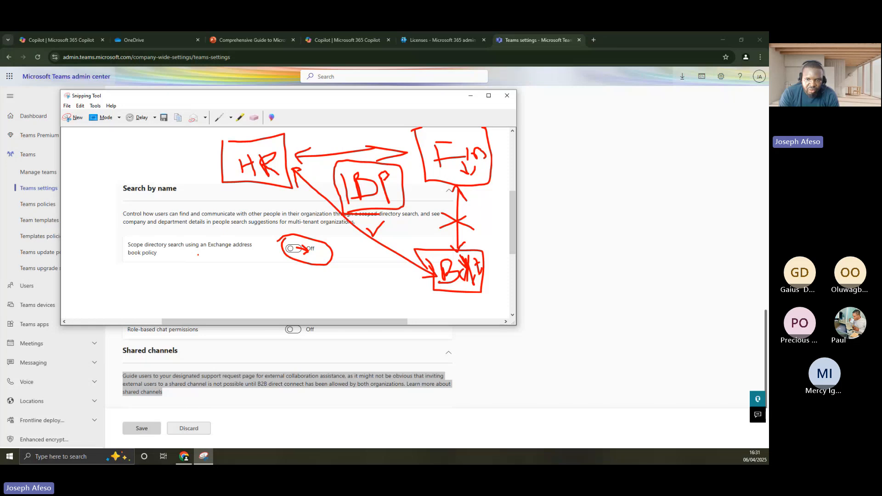
mouse_move(191, 254)
mouse_down()
mouse_move(256, 260)
mouse_move(124, 241)
mouse_move(213, 264)
mouse_up()
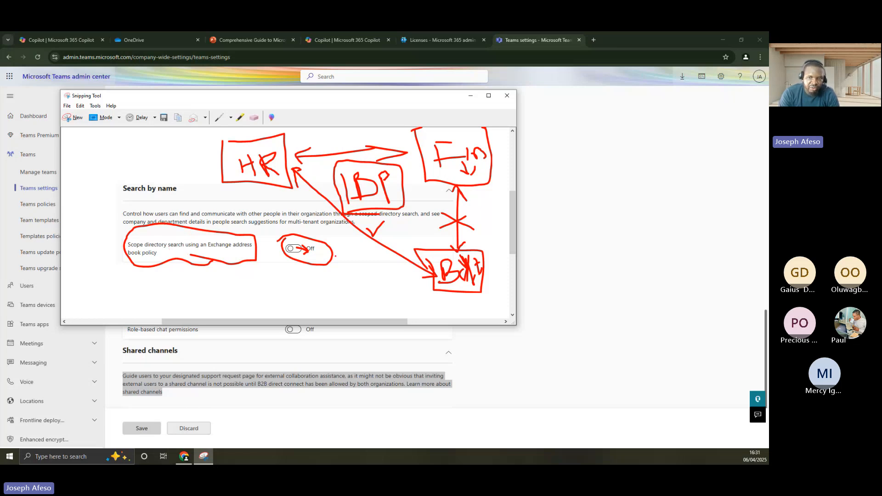
mouse_move(335, 256)
mouse_down()
mouse_move(344, 269)
mouse_move(365, 240)
mouse_up()
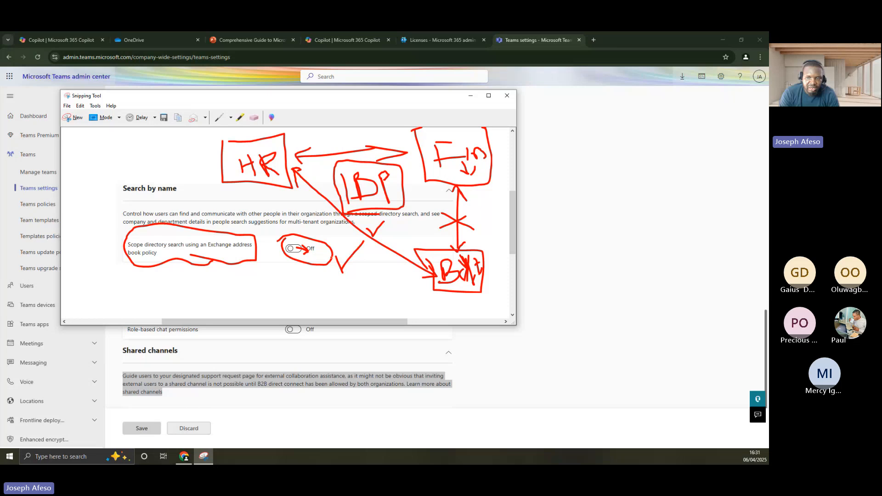
mouse_move(330, 255)
mouse_down()
mouse_move(345, 276)
mouse_move(364, 246)
mouse_up()
mouse_move(324, 257)
mouse_down()
mouse_move(295, 264)
mouse_move(325, 254)
mouse_up()
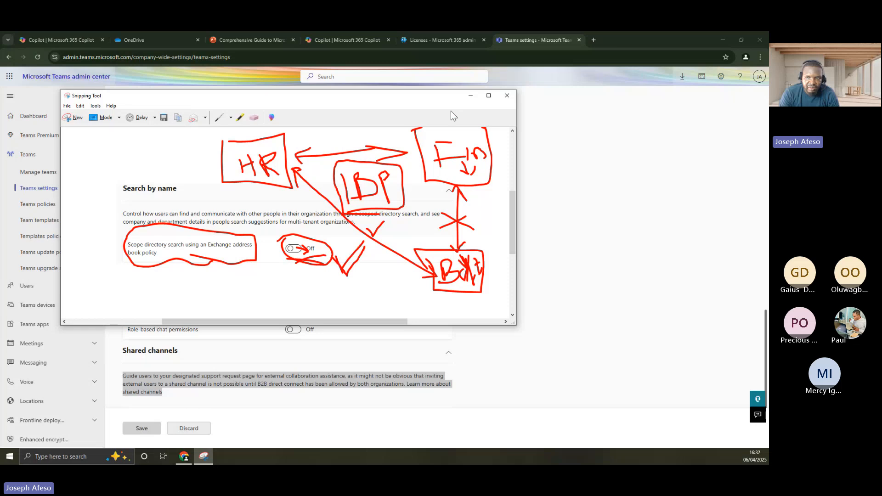
click(465, 99)
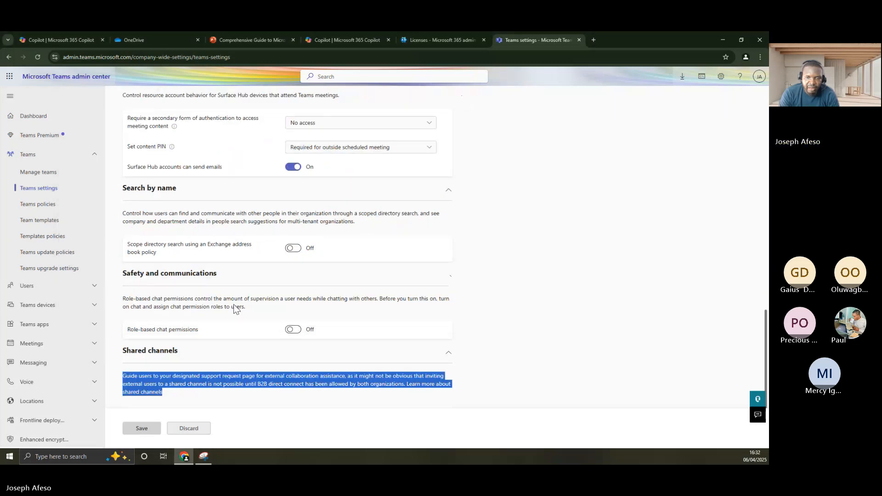
Step: Switch on scoped directory search using an Exchange address book policy, and capture a new snip of the page's blank area
click(293, 249)
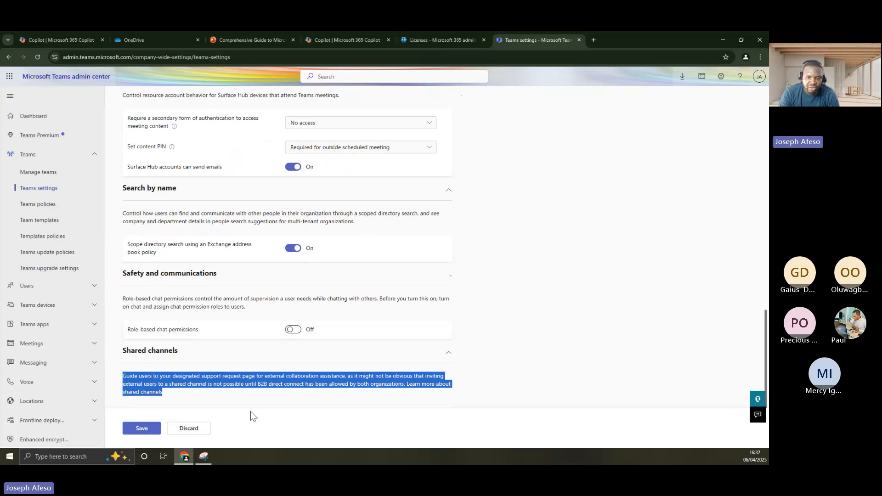
click(210, 458)
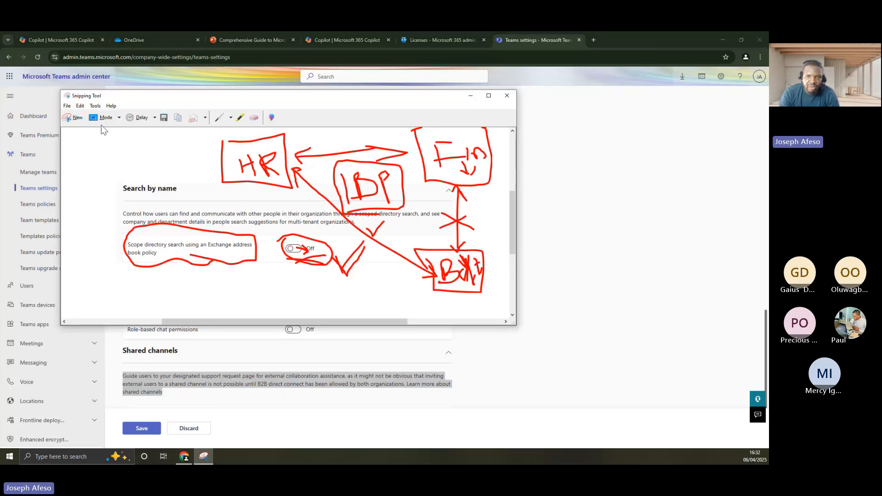
click(77, 118)
key(super+shift+s)
drag(468, 123, 728, 377)
Step: Draw a short line mid-snip and a long search bar above it with an arrow inside, and minimize the snip
drag(544, 239, 582, 237)
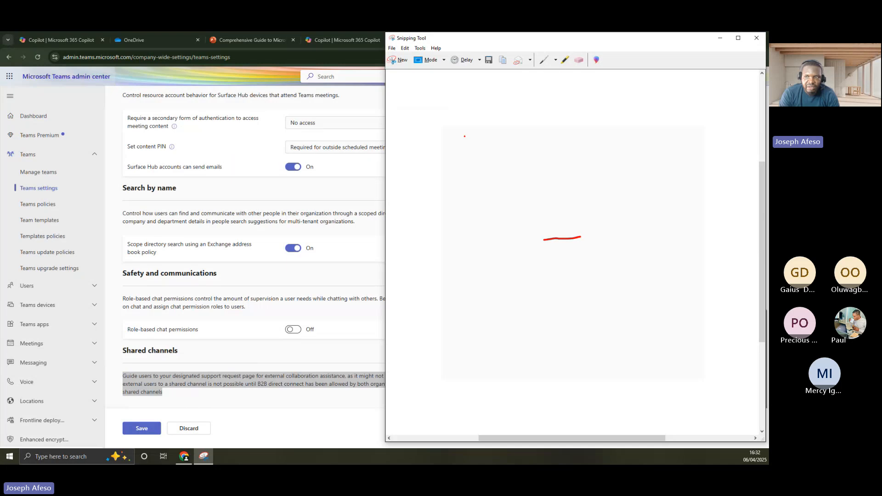
drag(444, 97, 444, 104)
mouse_move(443, 94)
mouse_down()
mouse_move(452, 127)
mouse_move(712, 111)
mouse_move(558, 100)
mouse_move(447, 106)
mouse_up()
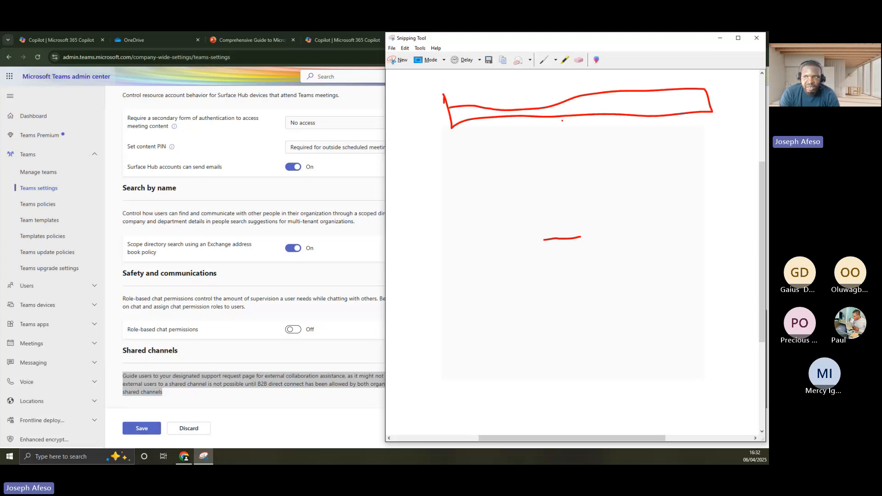
mouse_move(560, 111)
mouse_down()
mouse_move(657, 95)
mouse_move(648, 105)
mouse_up()
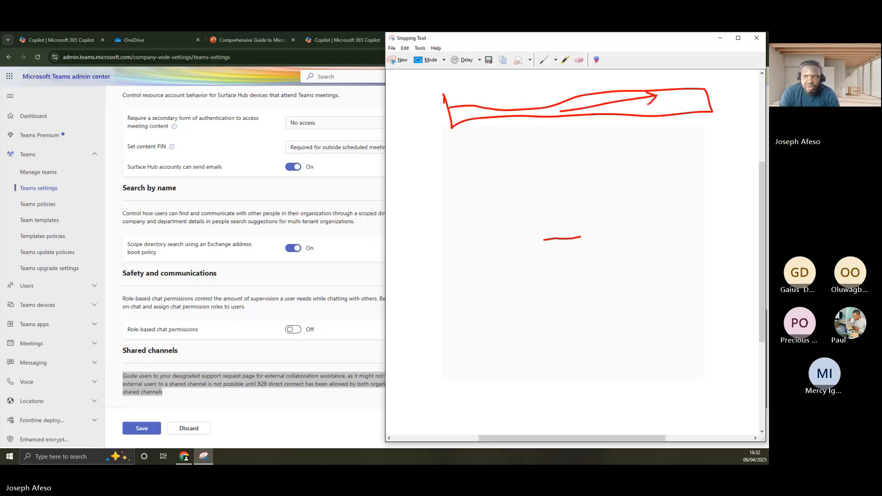
click(721, 38)
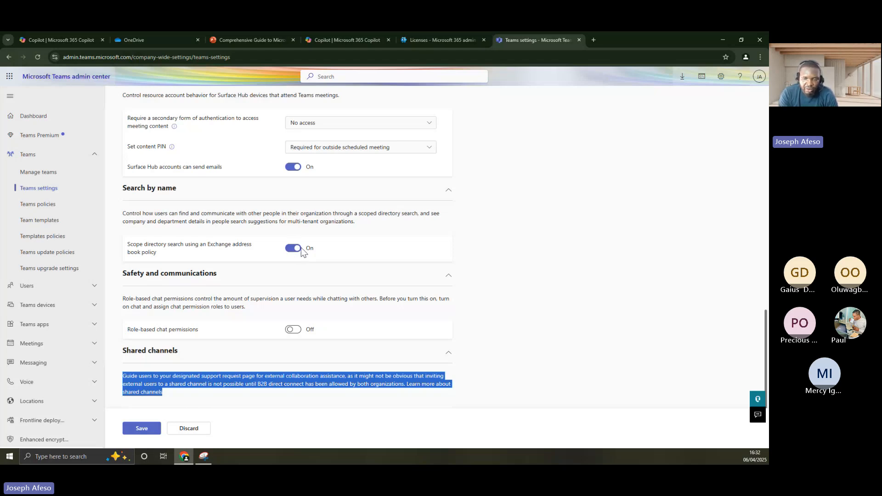
Step: Switch off scoped directory search and open the Microsoft Teams web app in a new browser tab
click(291, 252)
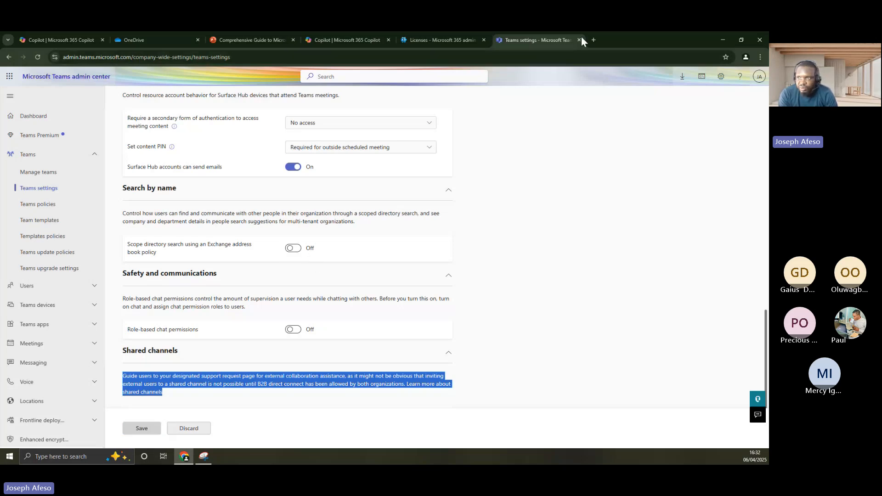
click(593, 39)
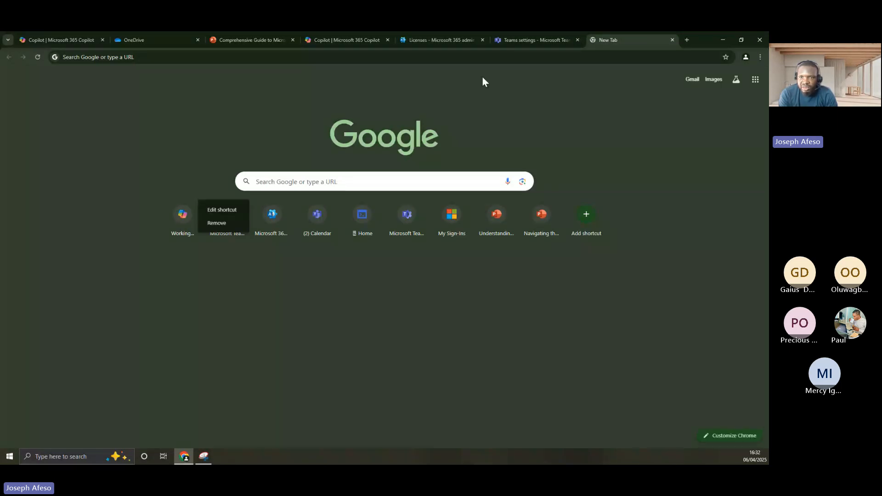
click(207, 274)
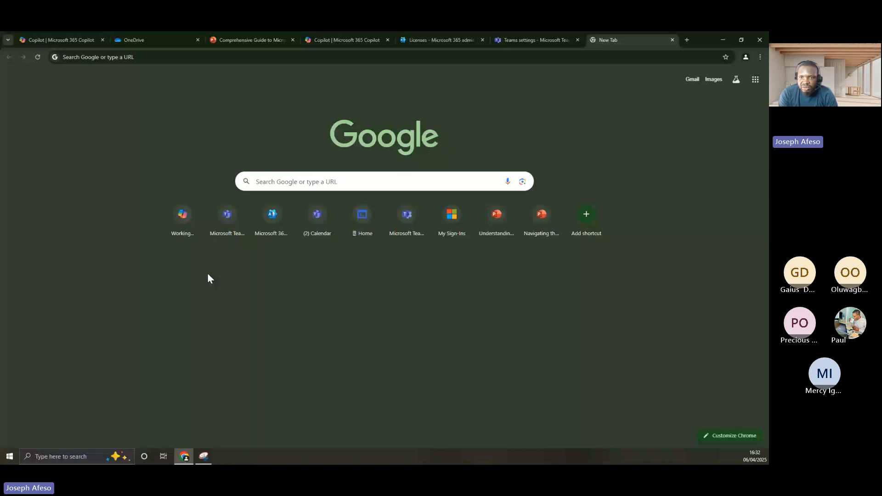
click(224, 220)
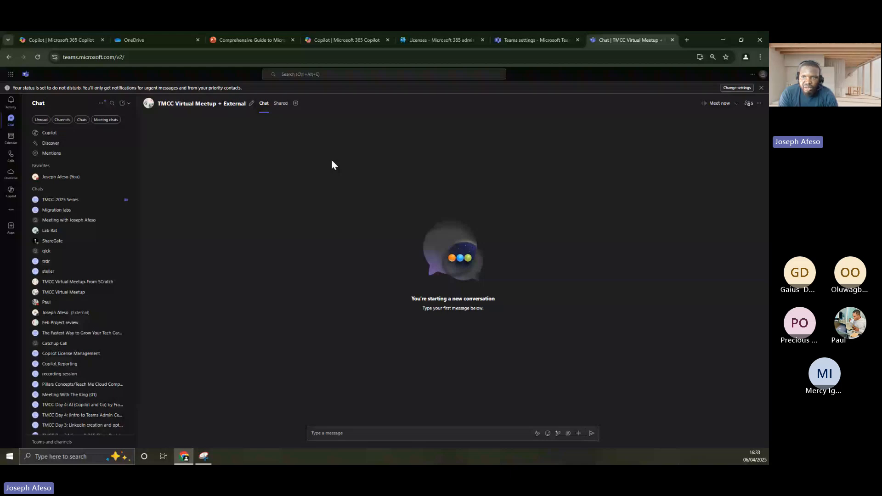
Step: Search Teams for the nonsense term "jjhsjhjdhhdhd" and select the search text
click(335, 73)
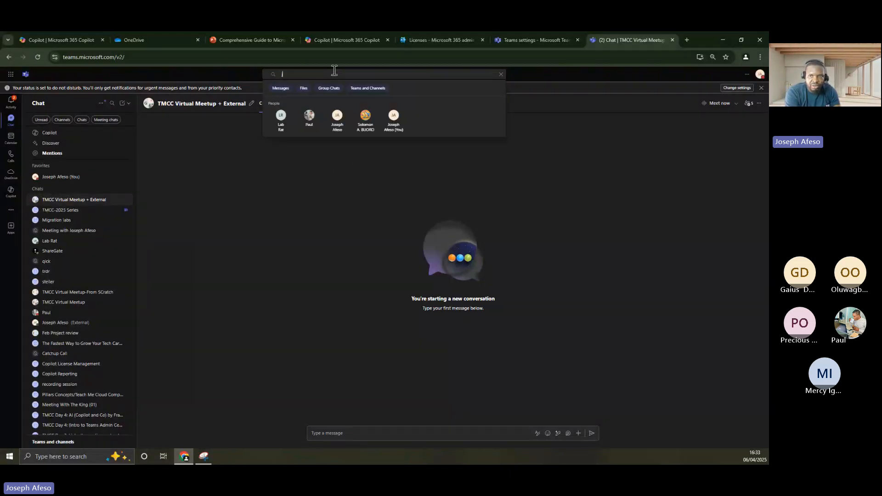
text(jjhsjhjdh)
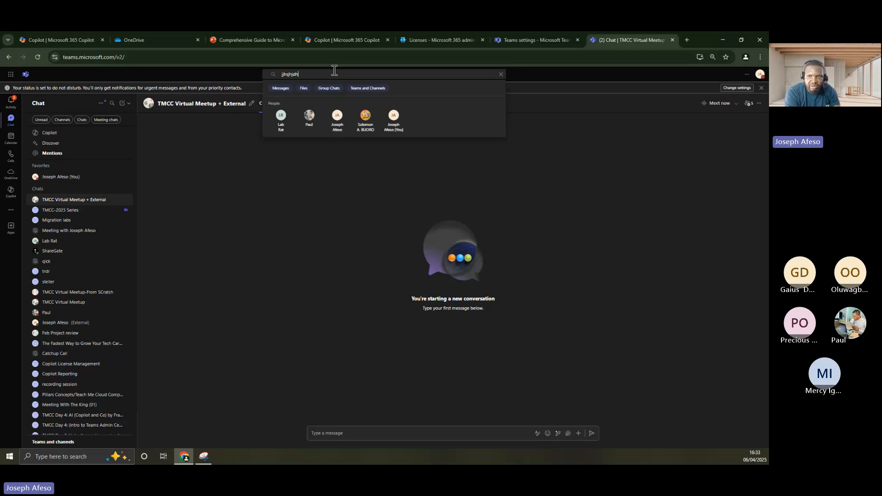
text(hdhd)
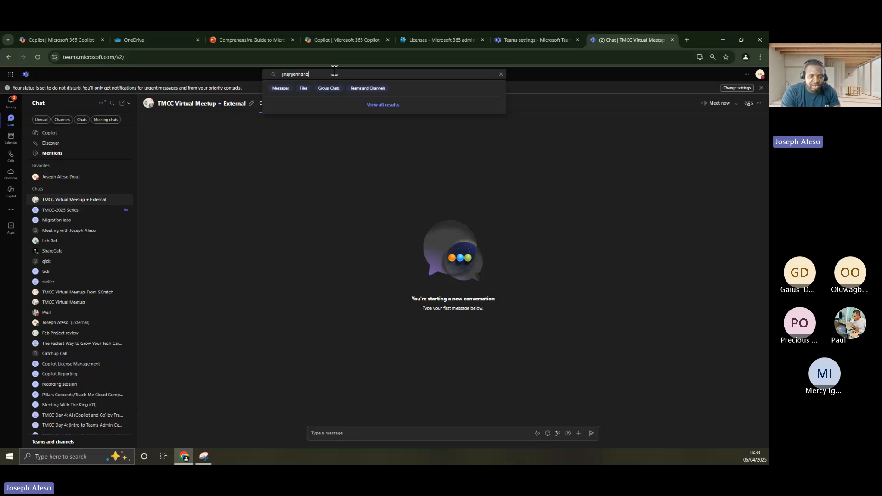
key(Escape)
key(Return)
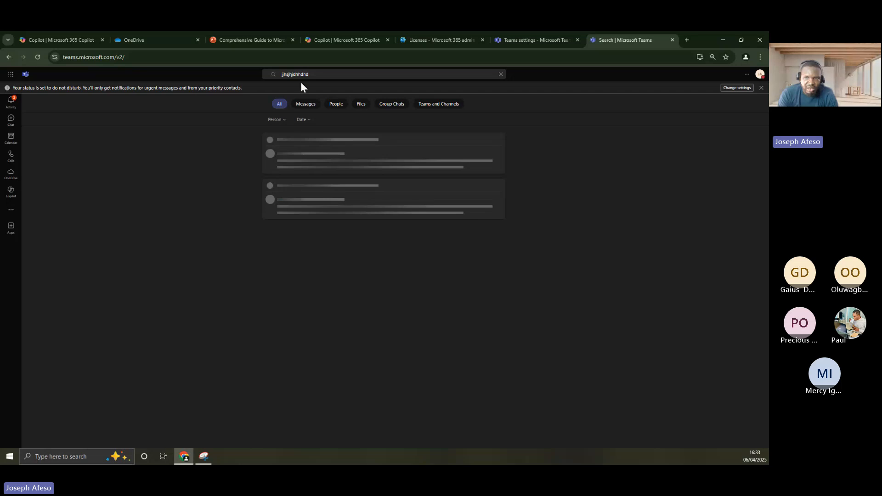
drag(311, 74, 274, 74)
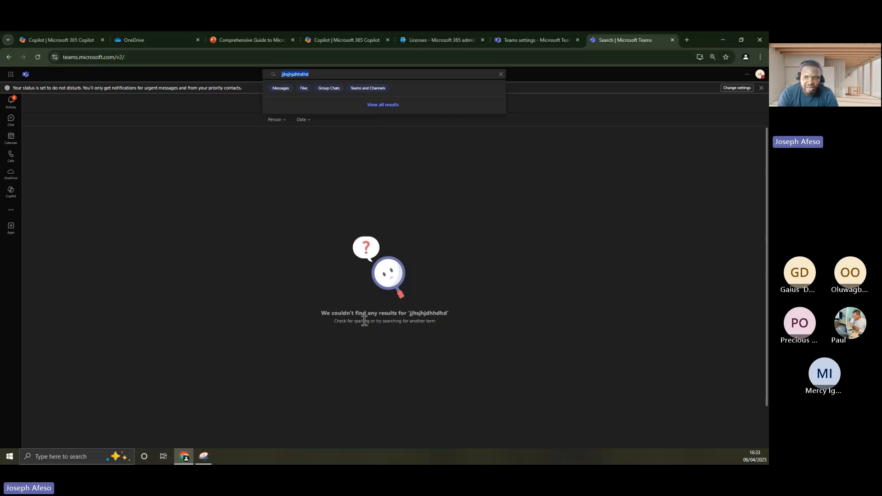
double_click(445, 314)
click(297, 77)
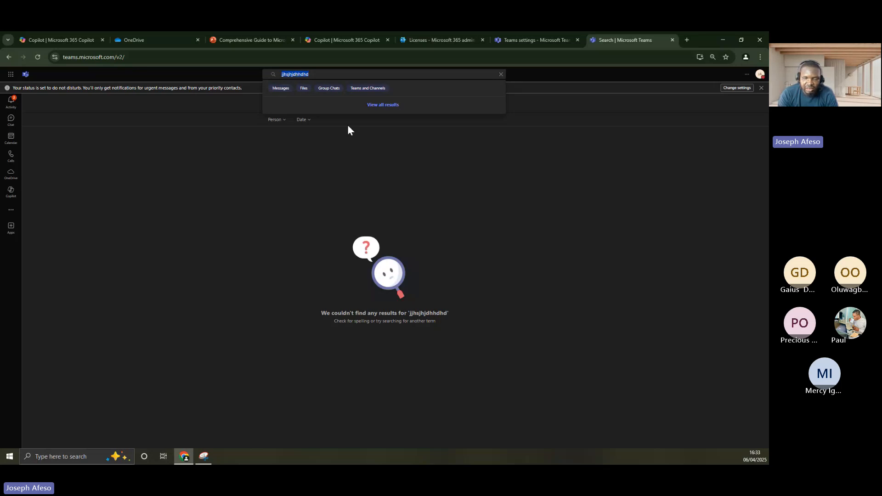
Step: Return to the Teams settings page in the admin center and switch scoped directory search on and back off
click(510, 40)
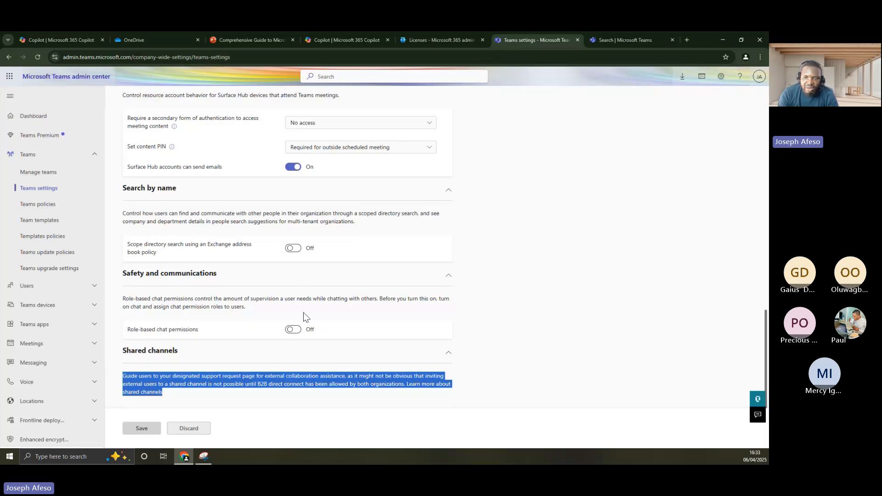
click(297, 250)
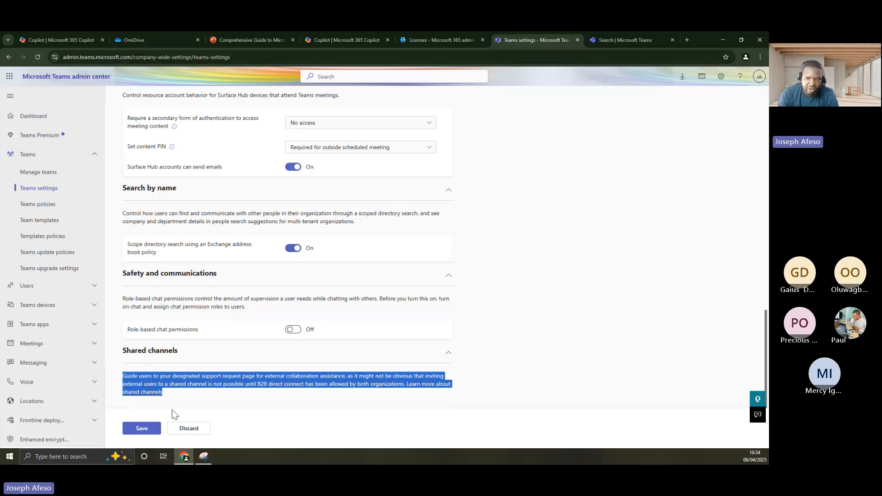
click(293, 248)
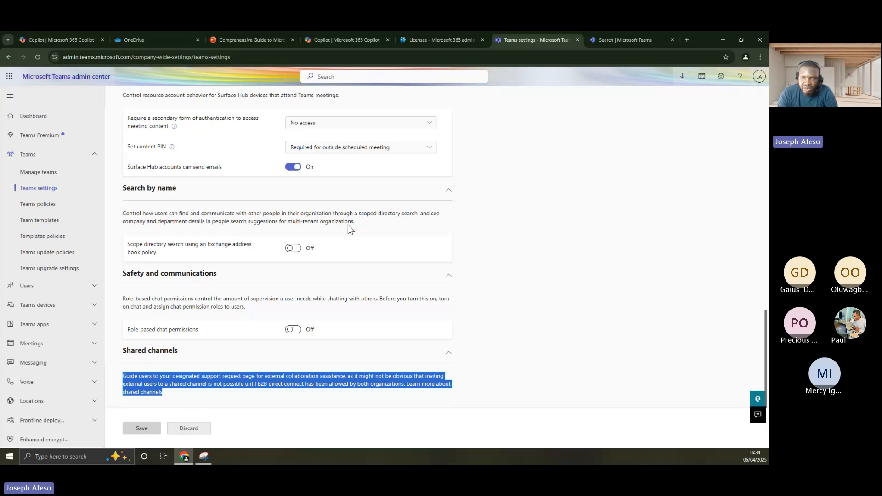
Step: Highlight the Search by name description and review the neighbouring Devices and Organization settings
drag(122, 211, 367, 230)
scroll(250, 224, up, 3)
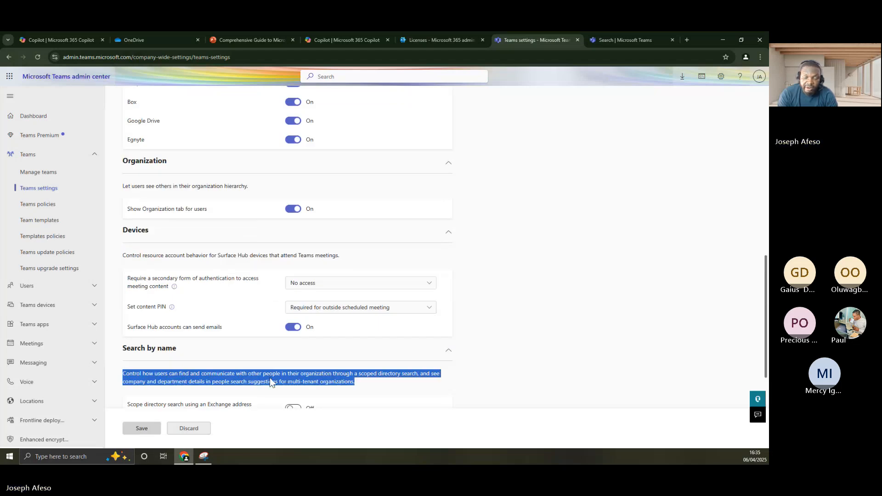
scroll(250, 320, down, 3)
scroll(250, 320, up, 1)
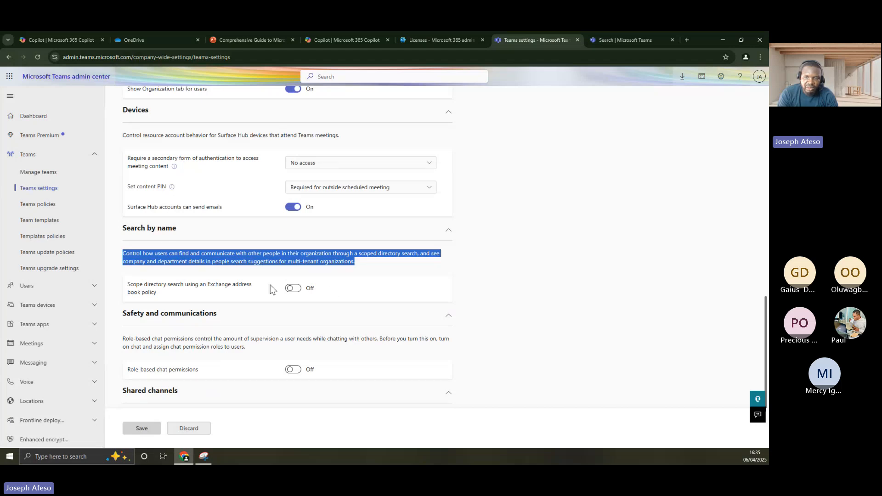
scroll(283, 274, up, 2)
scroll(282, 274, up, 1)
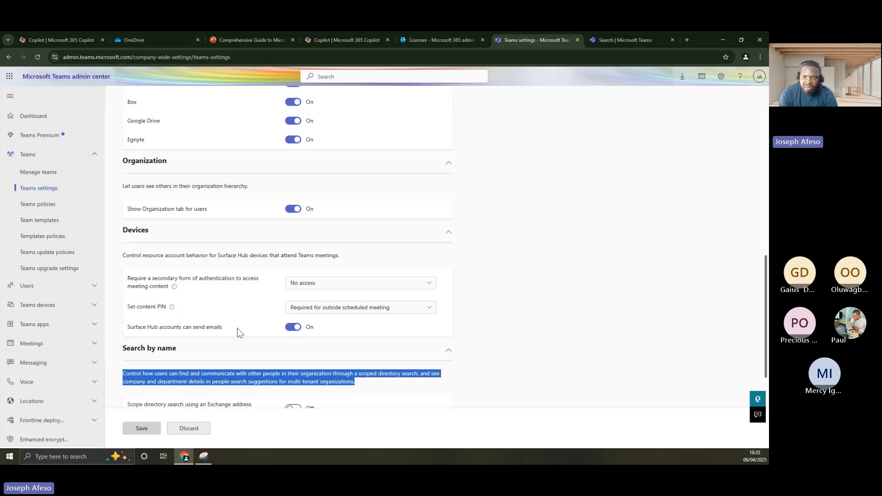
Step: Review the Files storage options, highlighting the Citrix files, DropBox, Box, Google Drive and Egnyte entries
scroll(238, 329, up, 3)
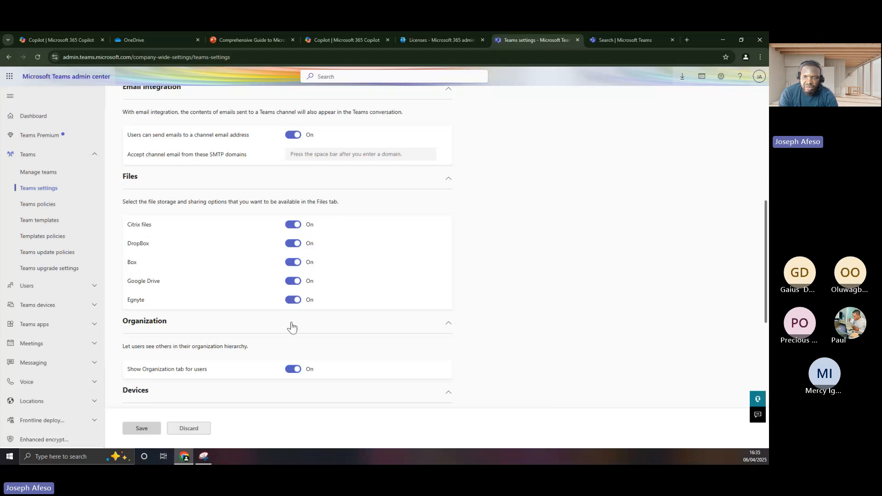
scroll(294, 281, up, 2)
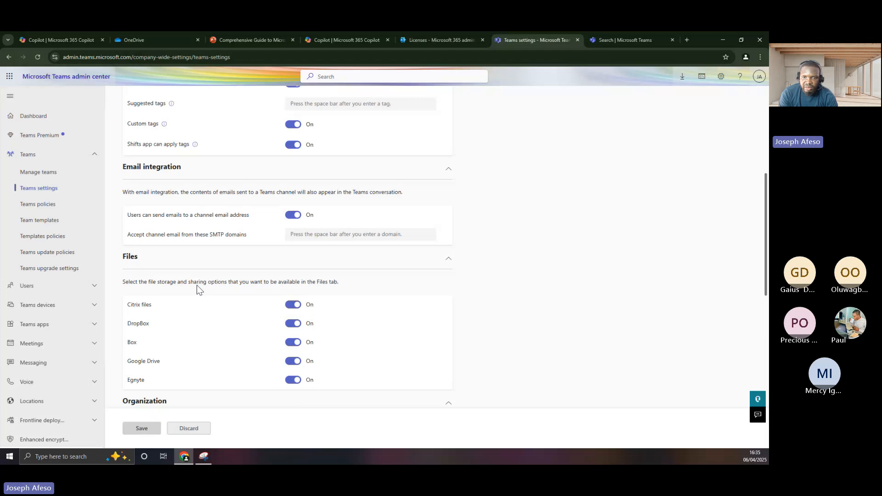
scroll(243, 306, up, 2)
scroll(243, 306, down, 3)
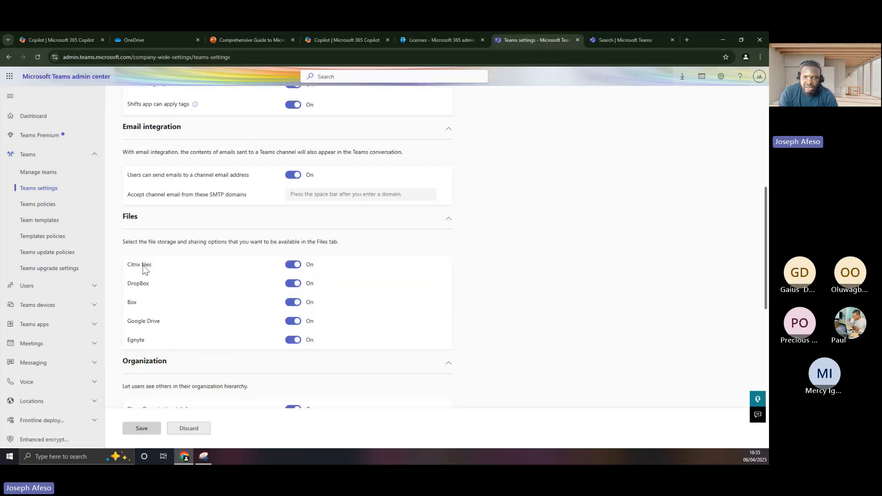
drag(143, 266, 144, 342)
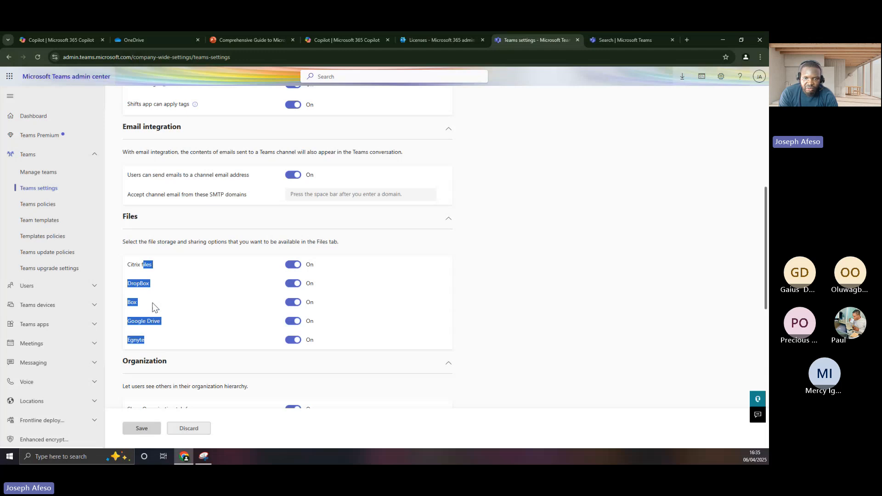
click(134, 267)
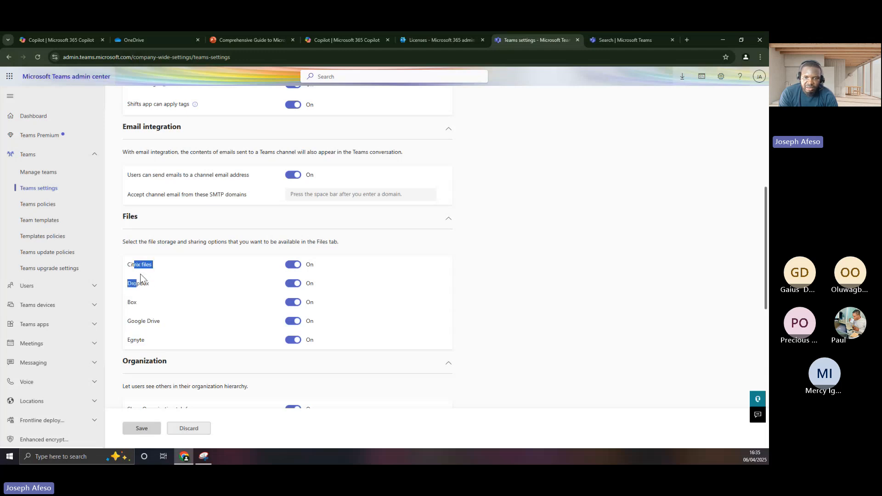
drag(139, 274, 165, 327)
click(141, 346)
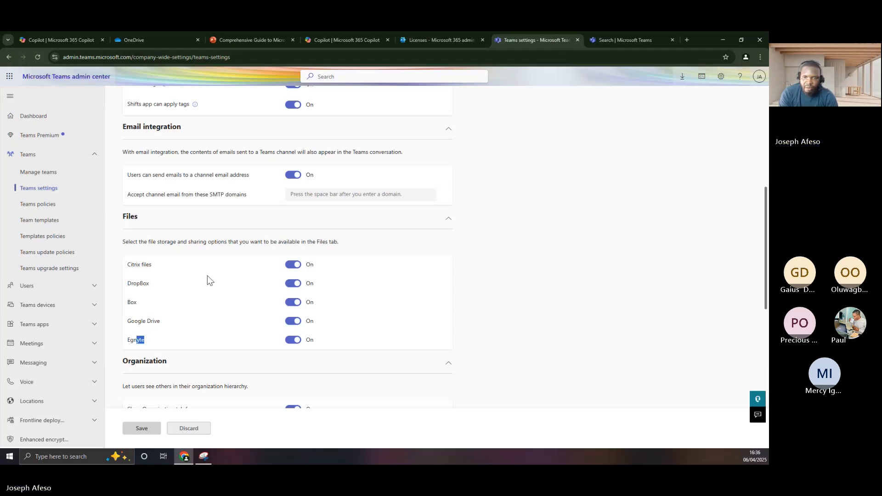
Step: Review the Email integration settings, highlighting the description of channel emails and checking the accepted SMTP domains field
scroll(207, 277, up, 2)
scroll(208, 276, up, 1)
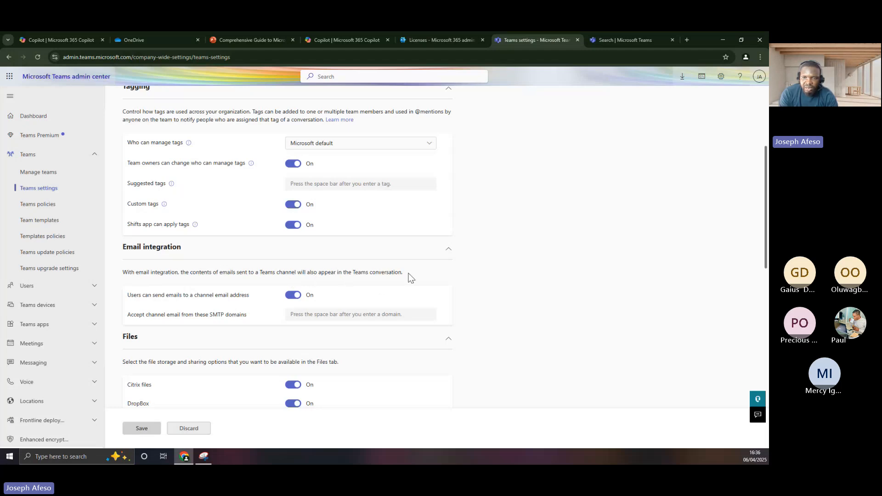
drag(411, 277, 123, 275)
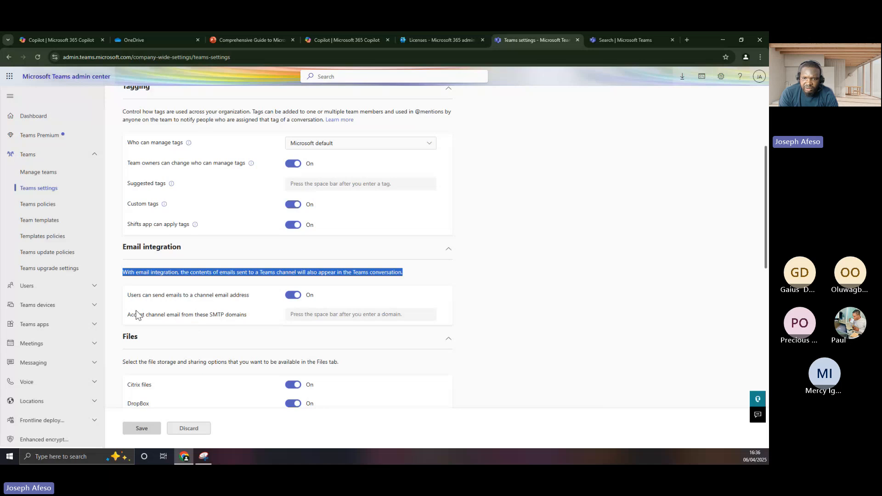
click(313, 315)
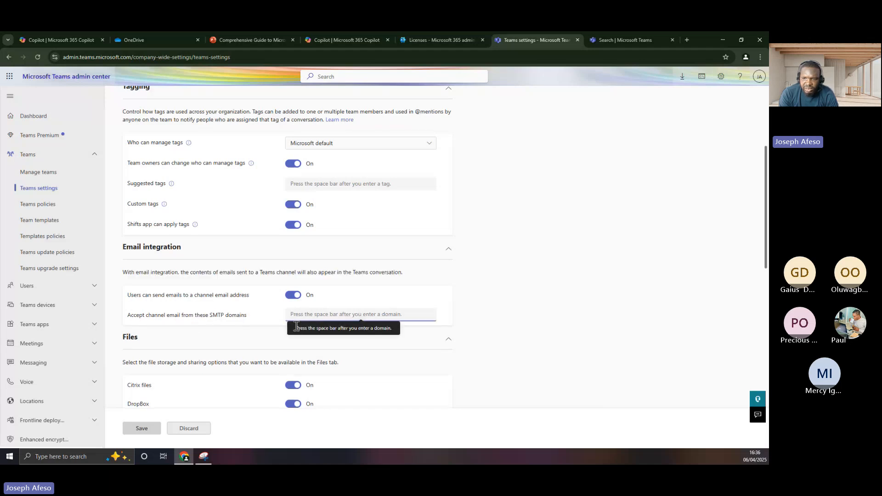
click(507, 310)
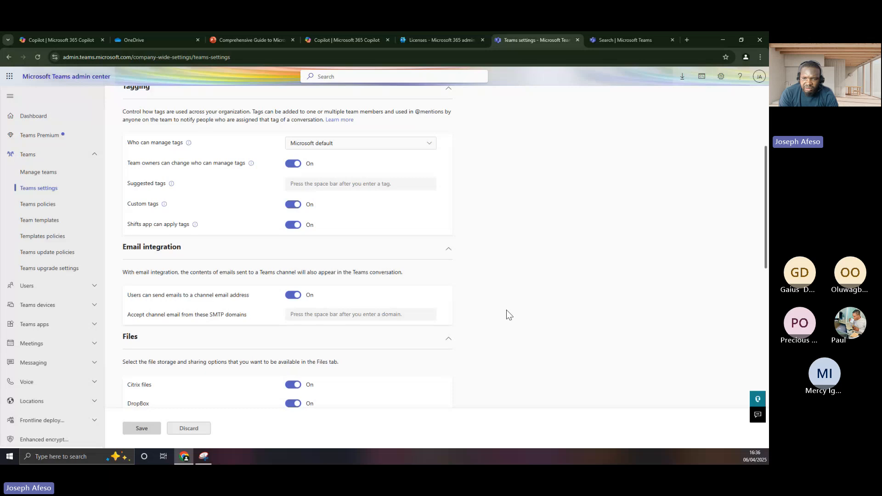
drag(127, 272, 173, 276)
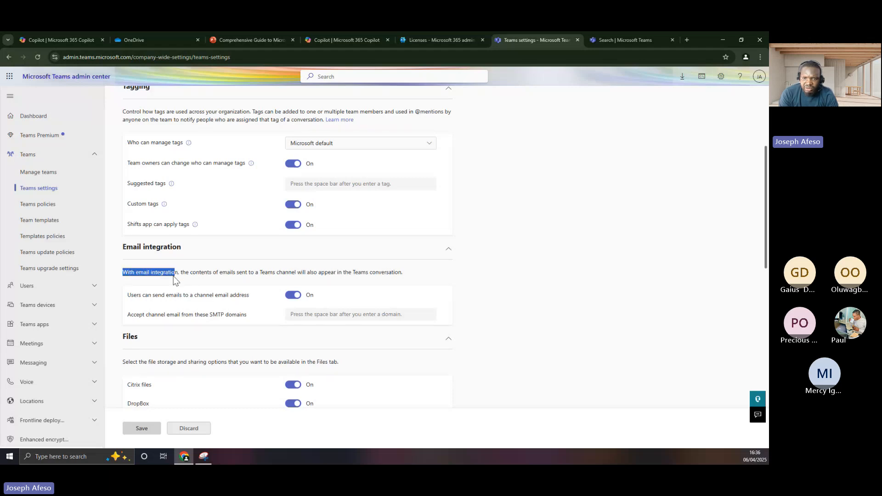
drag(174, 276, 229, 281)
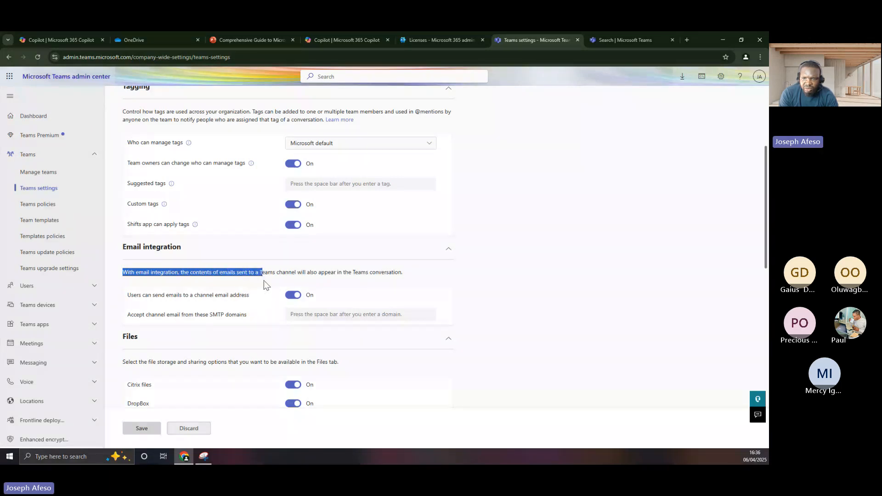
drag(264, 281, 328, 294)
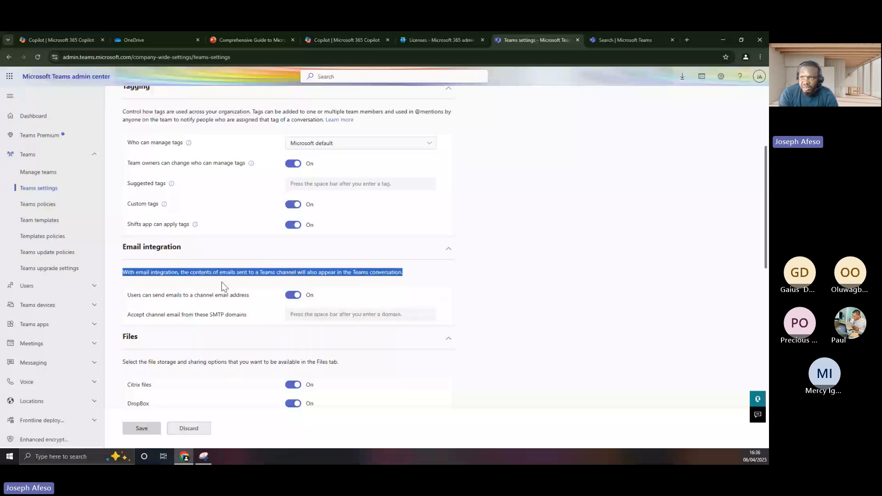
Step: Duplicate the Teams settings browser tab and open the Project M365-Private team from Manage teams in the copy
right_click(541, 41)
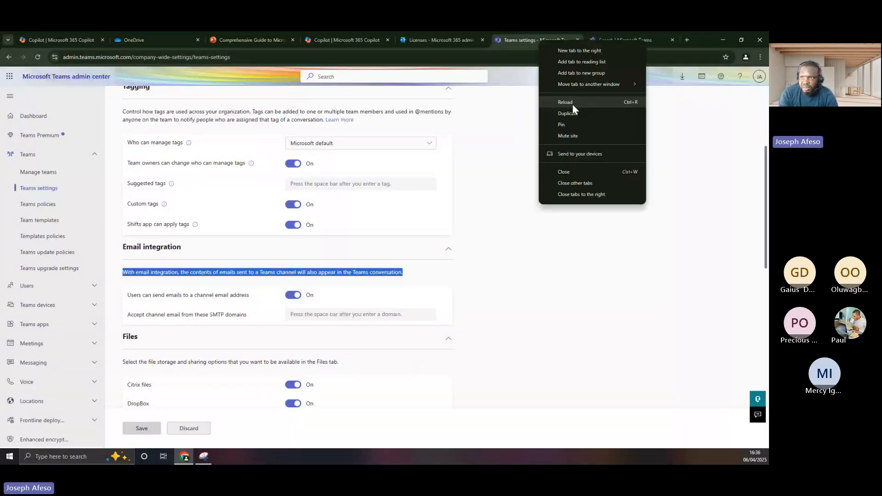
click(575, 113)
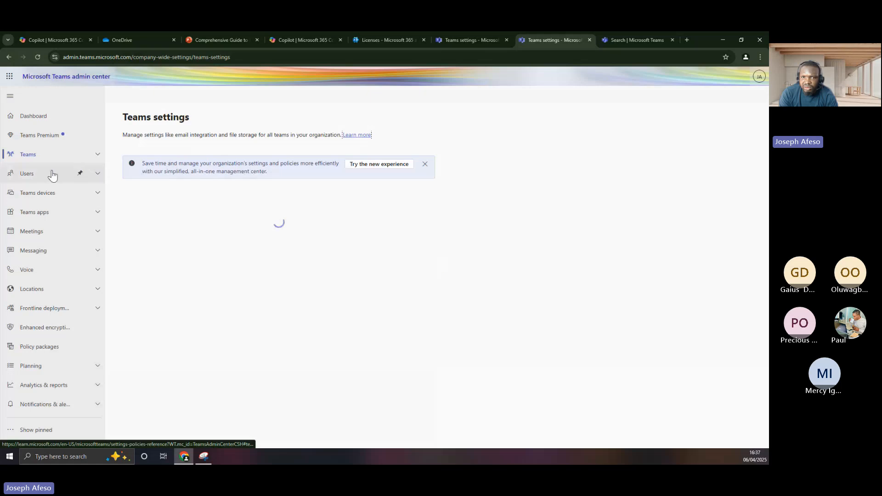
click(32, 155)
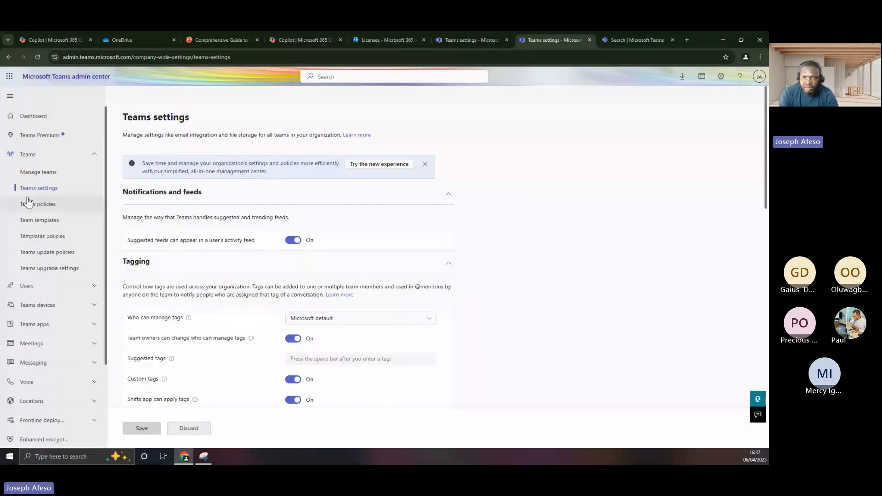
click(32, 173)
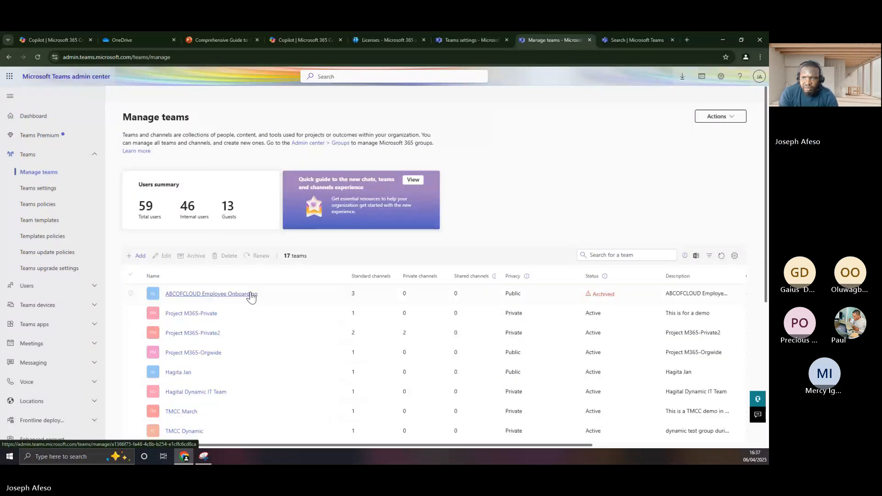
click(251, 295)
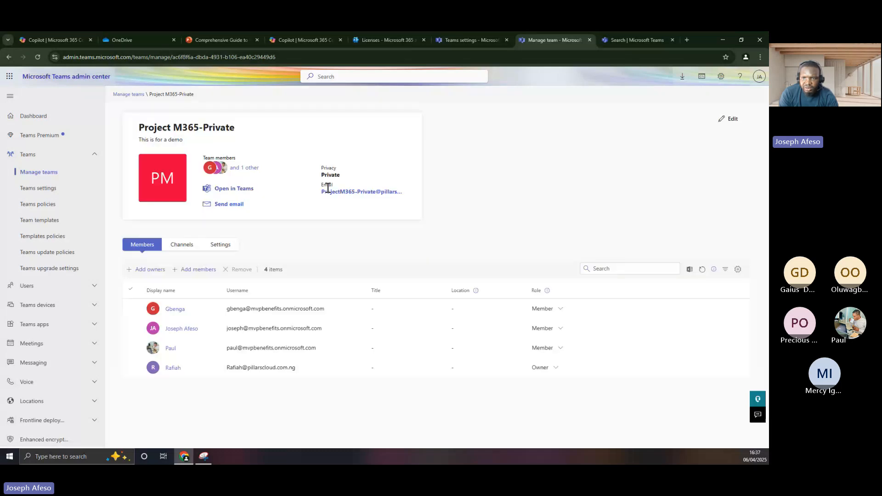
Step: Highlight the email address in the Project M365-Private team's details, then clear the selection
drag(328, 188, 334, 185)
drag(319, 194, 383, 199)
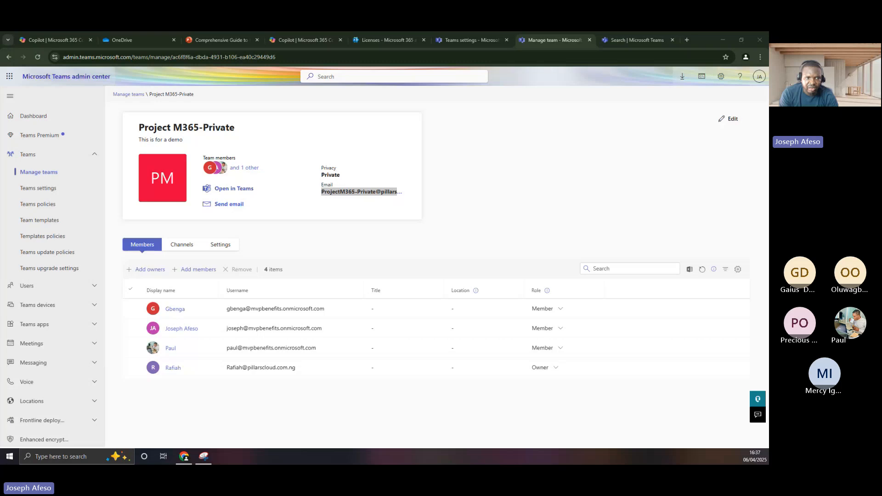
click(266, 177)
click(397, 196)
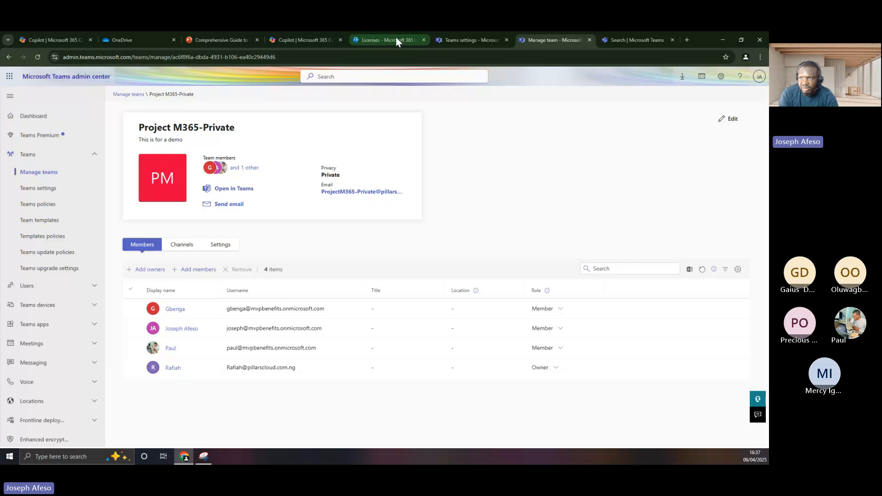
Step: Return to the original Teams settings page and review its sections from Notifications and feeds through Safety and communications
click(468, 39)
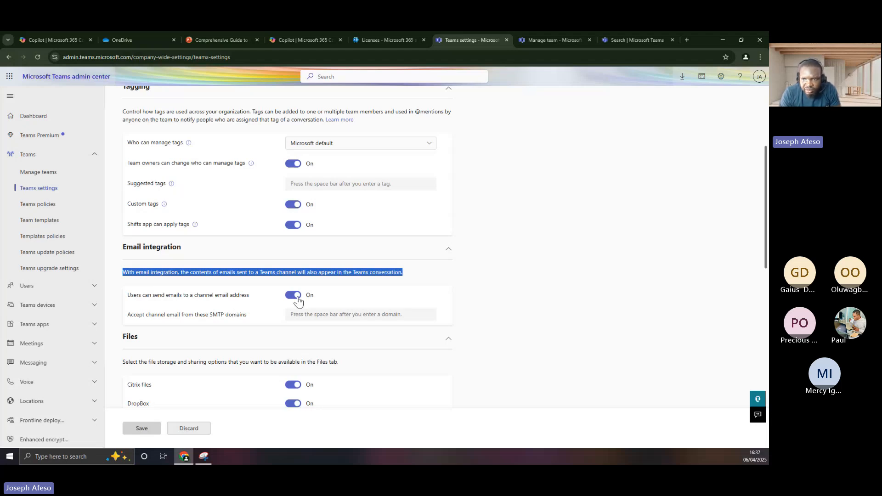
scroll(175, 271, up, 2)
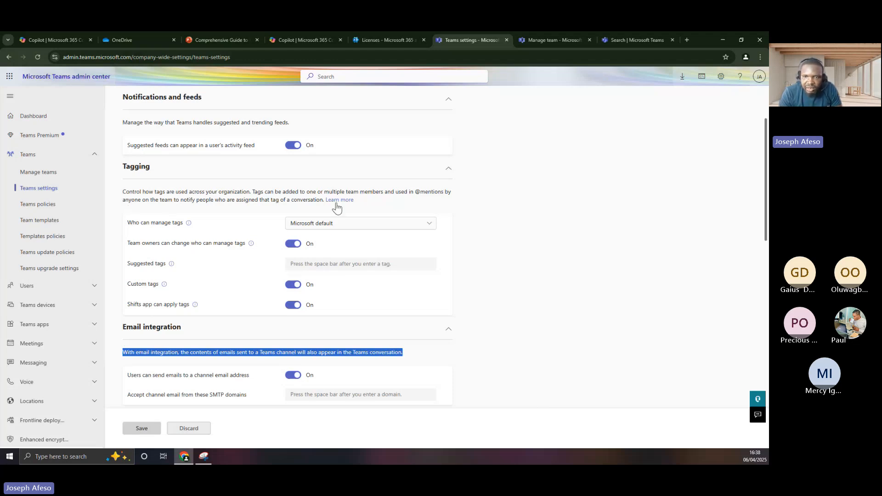
scroll(272, 174, up, 3)
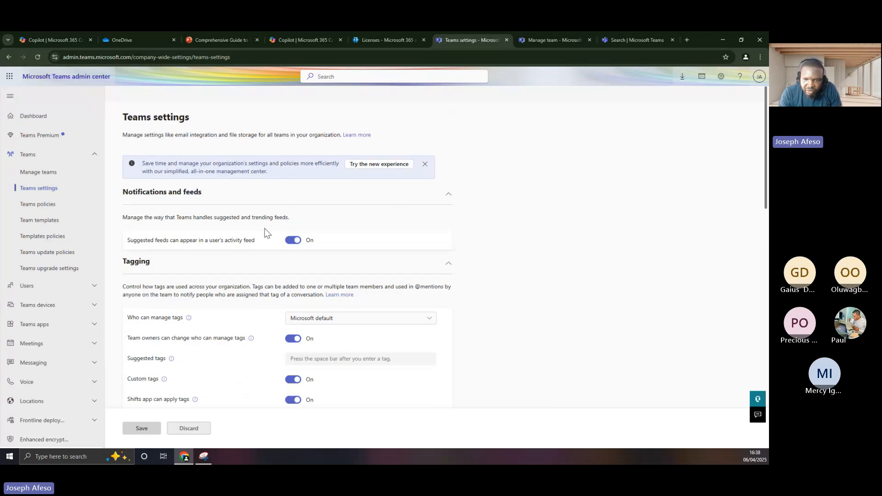
scroll(268, 233, down, 6)
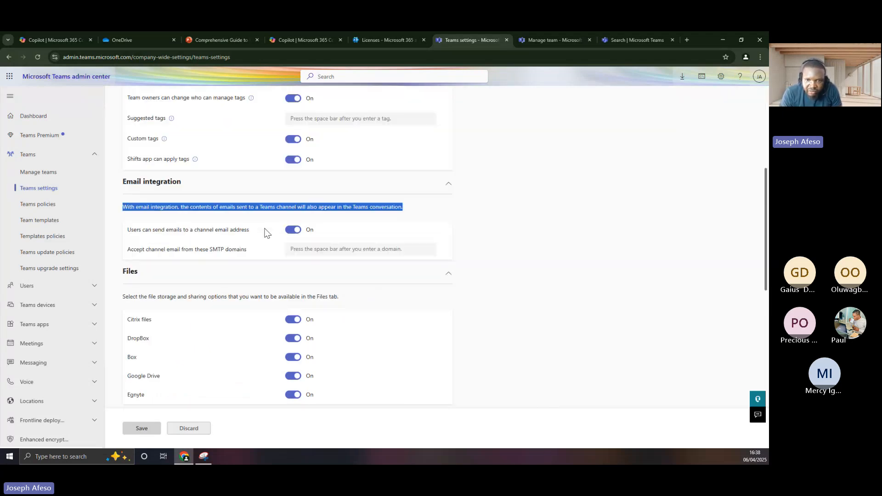
scroll(267, 233, down, 1)
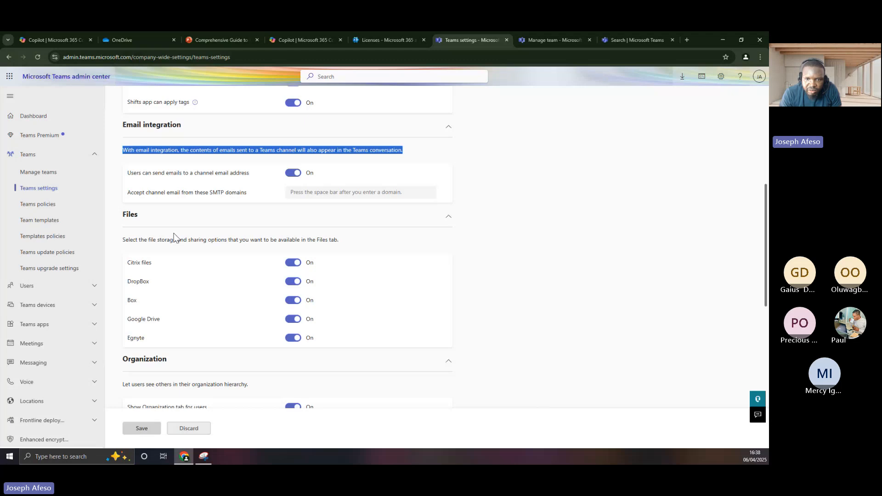
scroll(173, 237, down, 5)
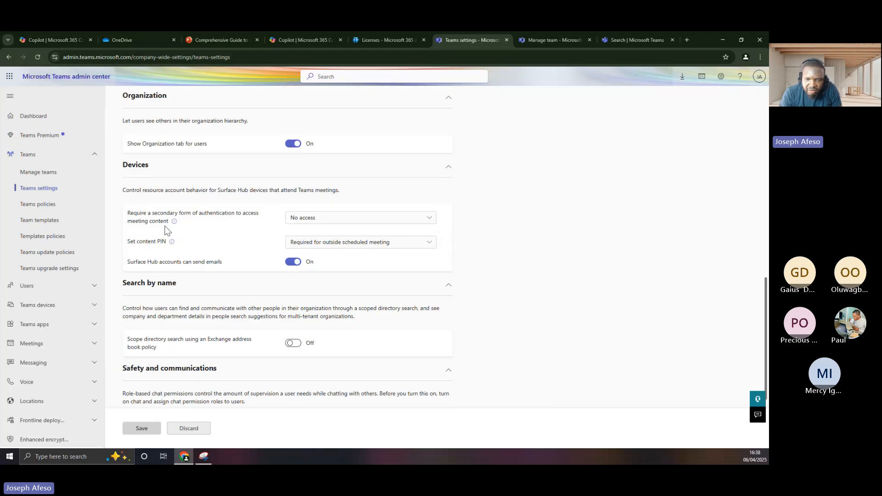
scroll(236, 262, down, 1)
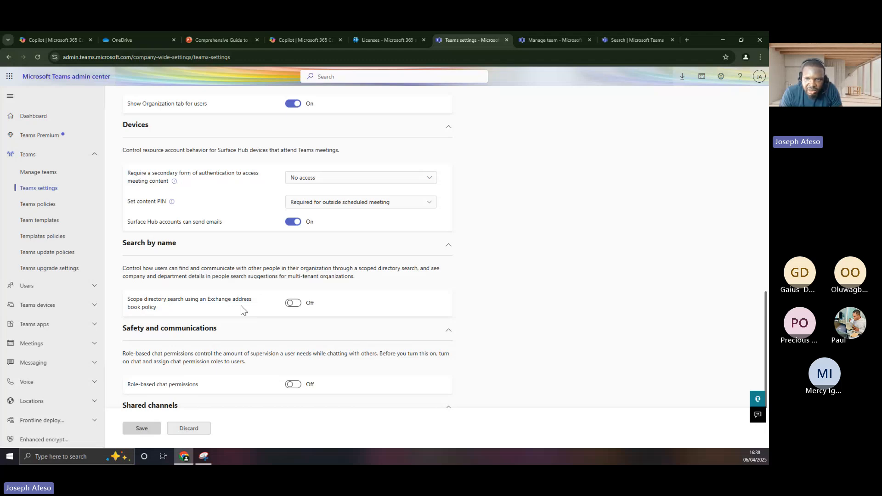
scroll(166, 273, up, 5)
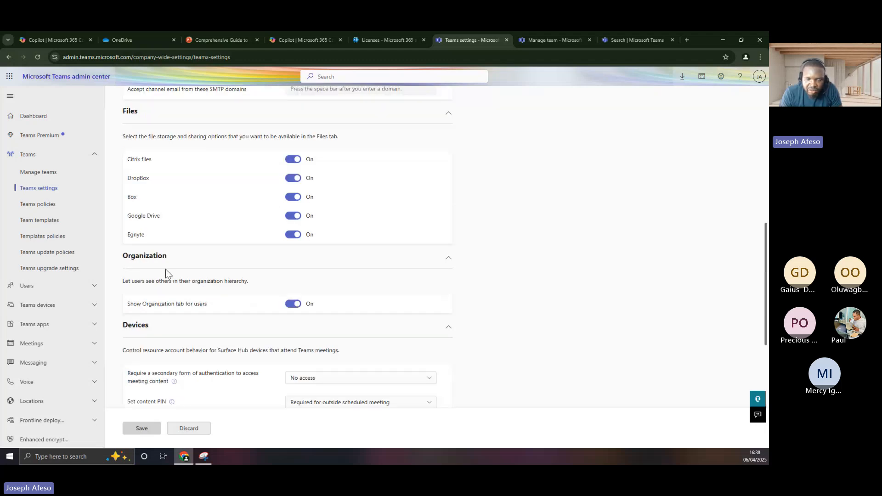
scroll(167, 273, up, 2)
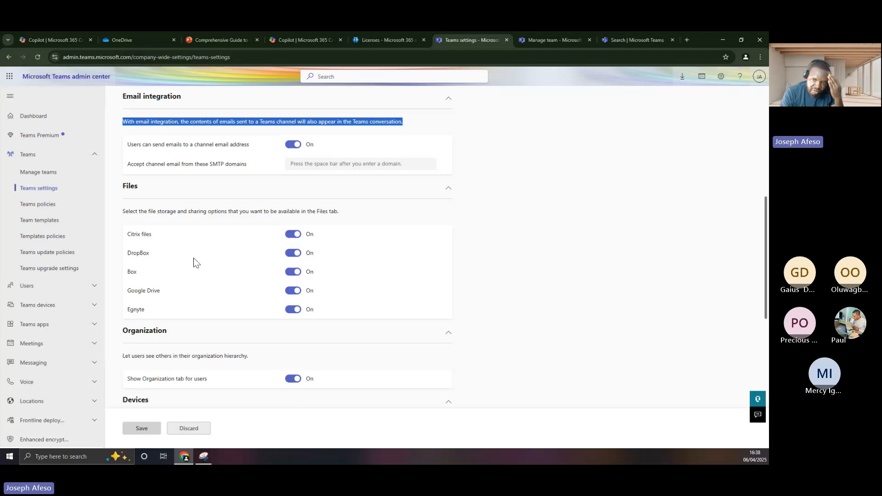
scroll(194, 258, down, 5)
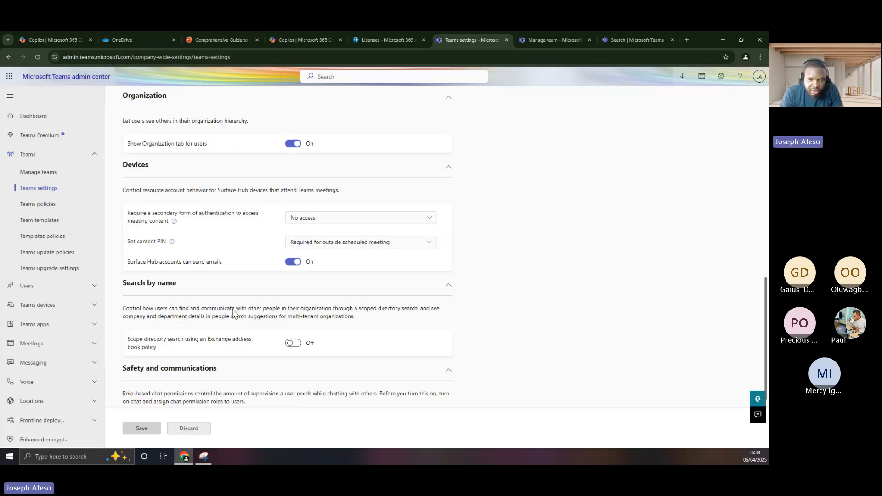
Step: Open the Teams policies page and expand the Meetings and Messaging navigation groups to review their policy and settings entries
click(54, 210)
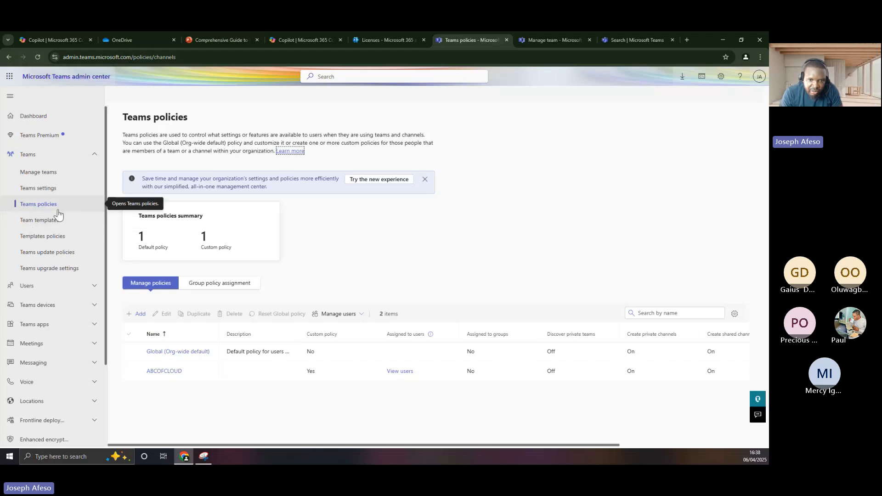
scroll(79, 248, down, 1)
scroll(80, 258, down, 3)
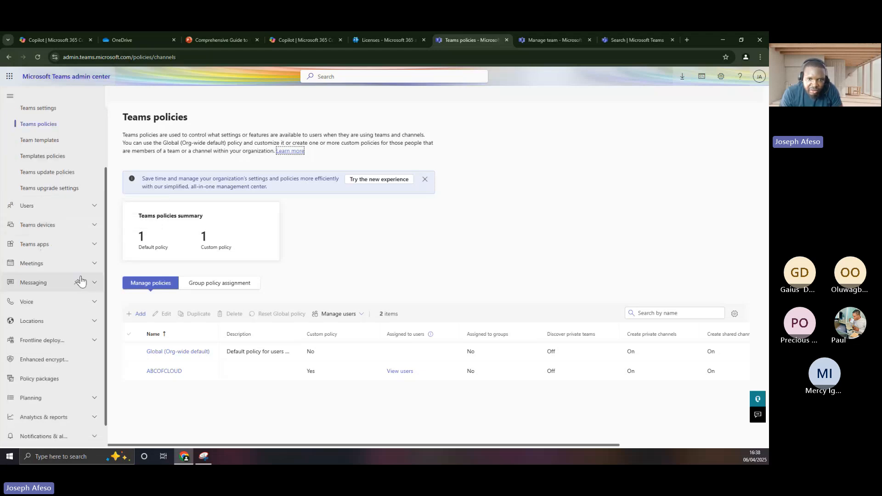
click(90, 267)
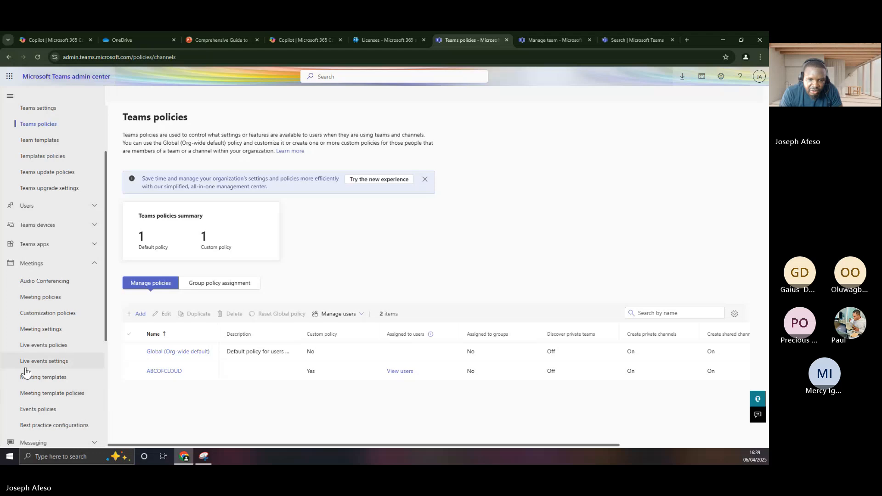
scroll(33, 351, down, 1)
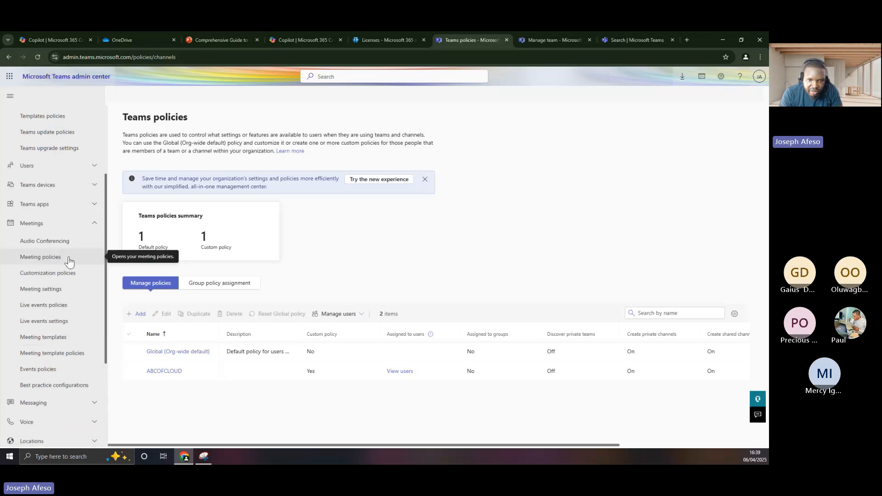
scroll(53, 348, down, 1)
scroll(52, 347, down, 2)
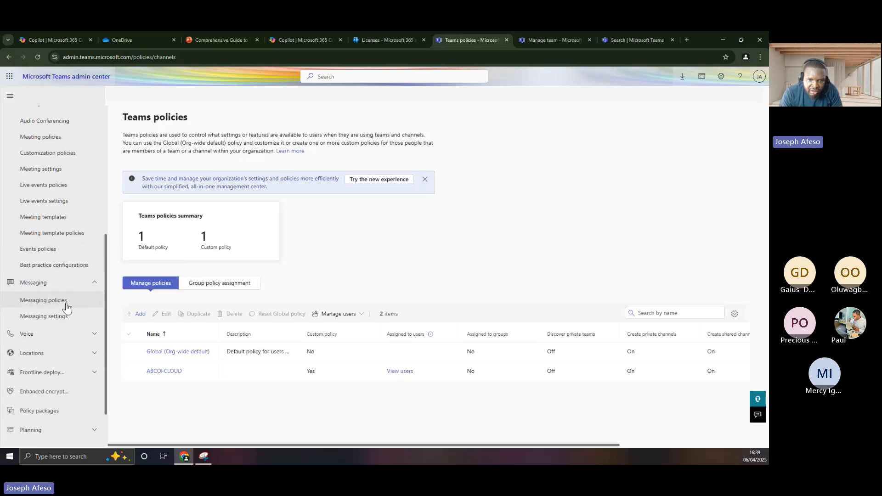
scroll(49, 311, down, 1)
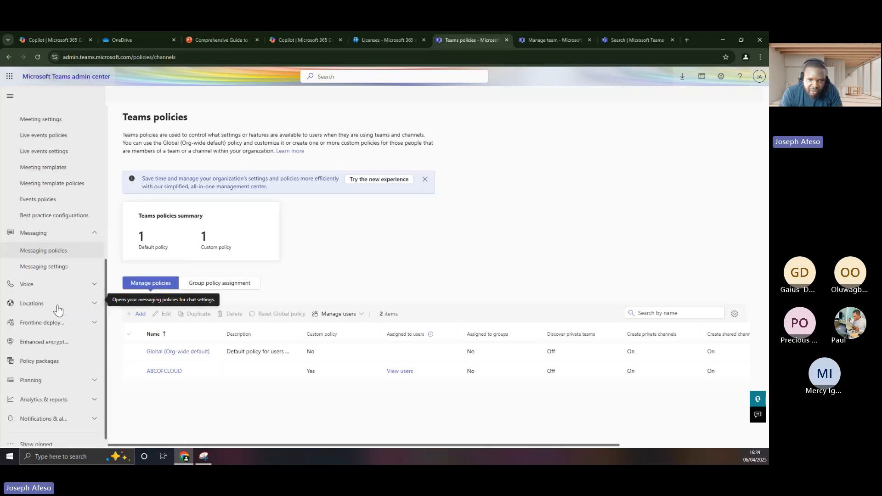
Step: Expand the Voice navigation group and review its entries from Phone numbers through Voice applications policies
click(76, 277)
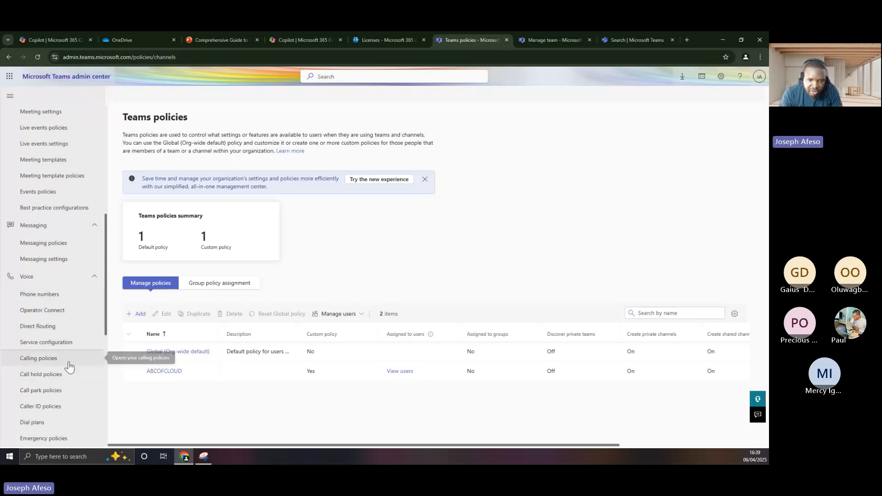
scroll(69, 366, down, 2)
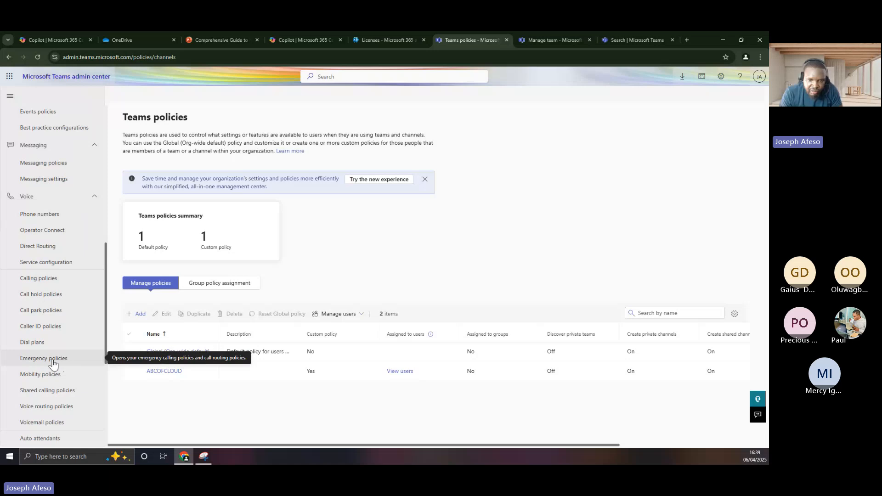
scroll(64, 364, down, 1)
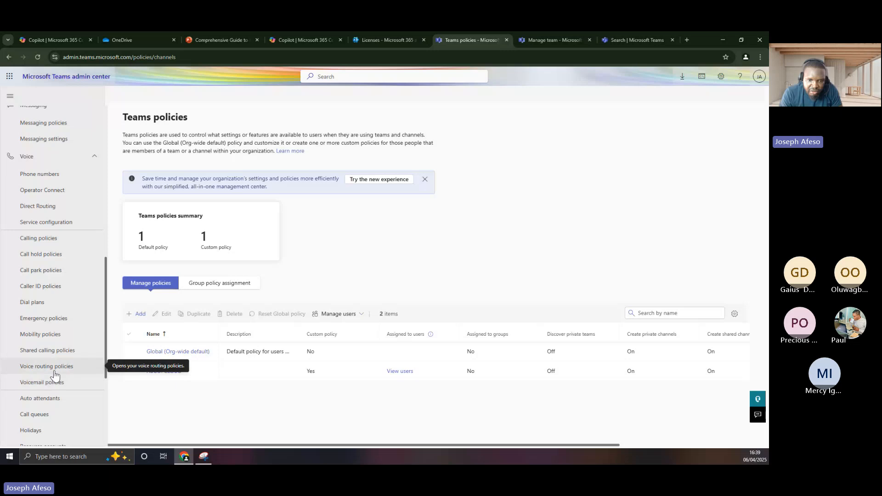
scroll(78, 378, down, 1)
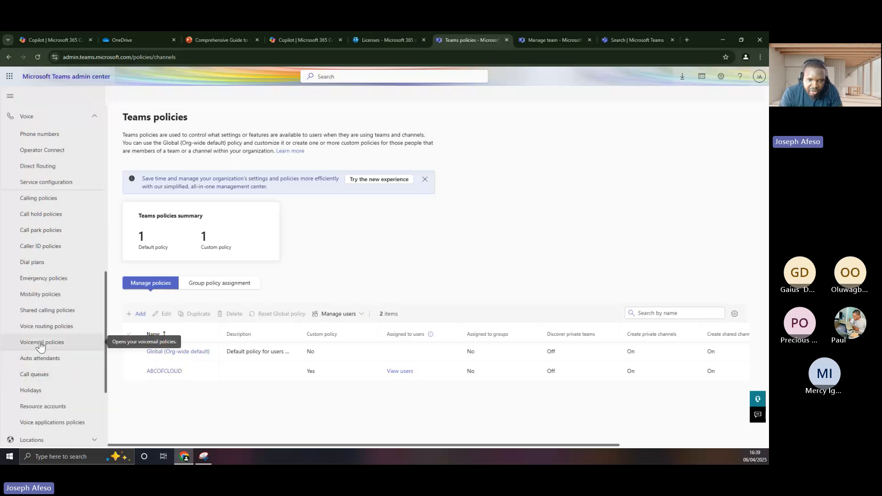
scroll(39, 370, down, 1)
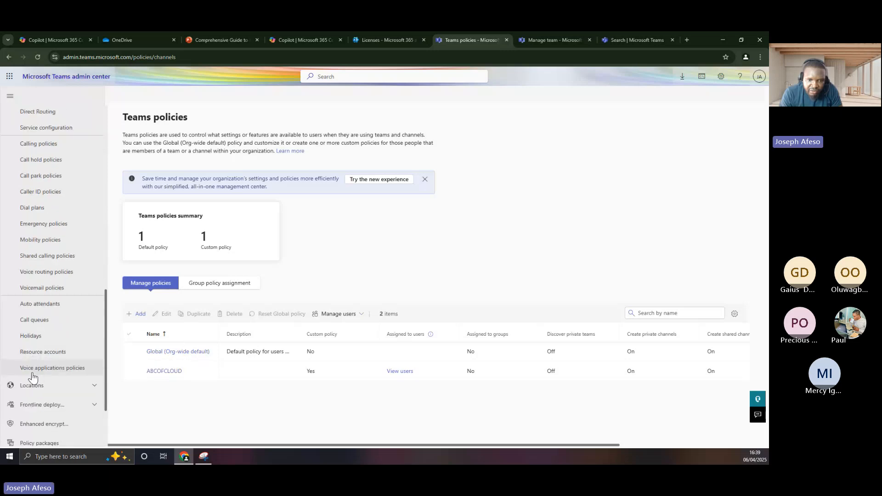
Step: Review the remaining navigation entries from Locations through Analytics & reports and return to the Teams group
scroll(37, 373, down, 1)
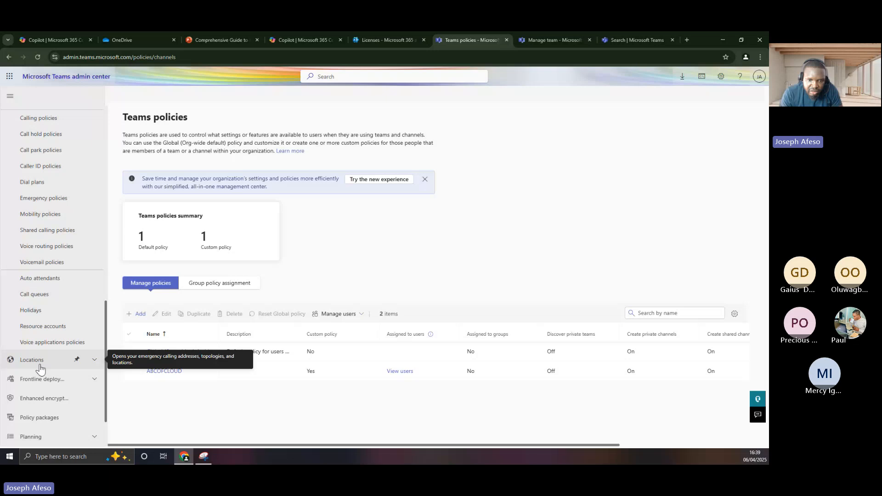
scroll(41, 367, down, 1)
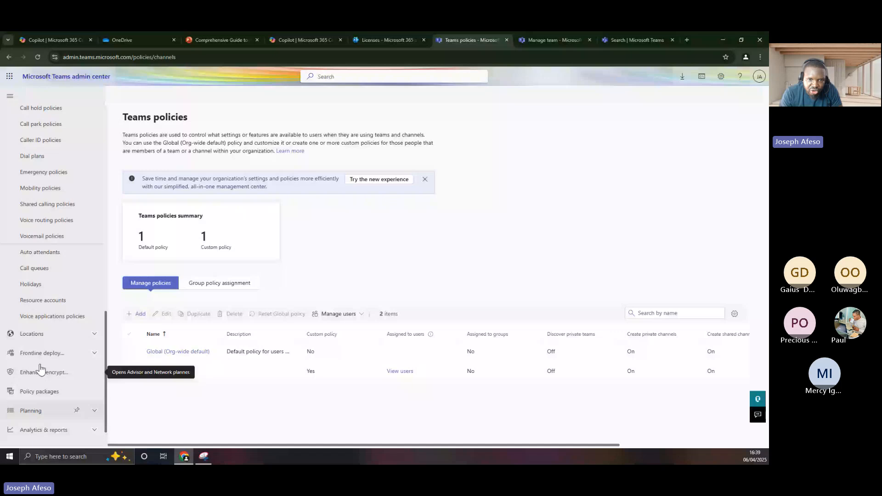
scroll(44, 353, up, 8)
scroll(49, 336, up, 2)
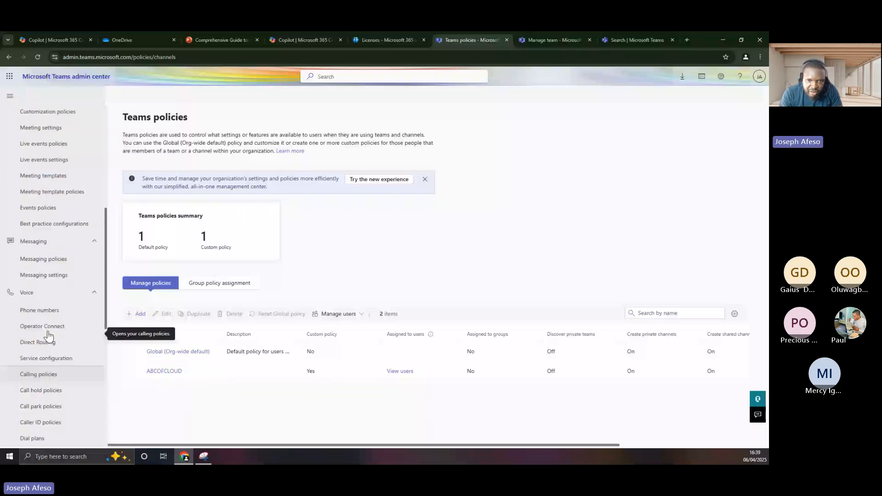
scroll(49, 335, up, 10)
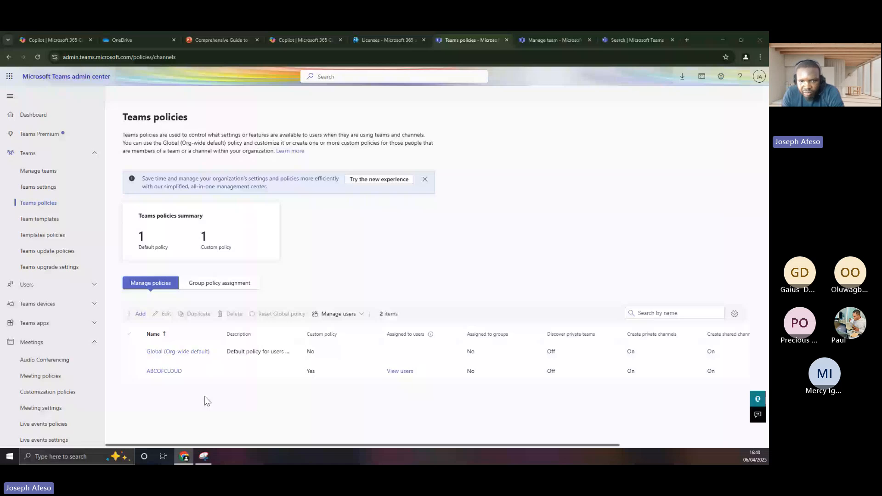
Step: Open the Meeting policies page and the Events policies page to view their policy lists
scroll(62, 296, down, 2)
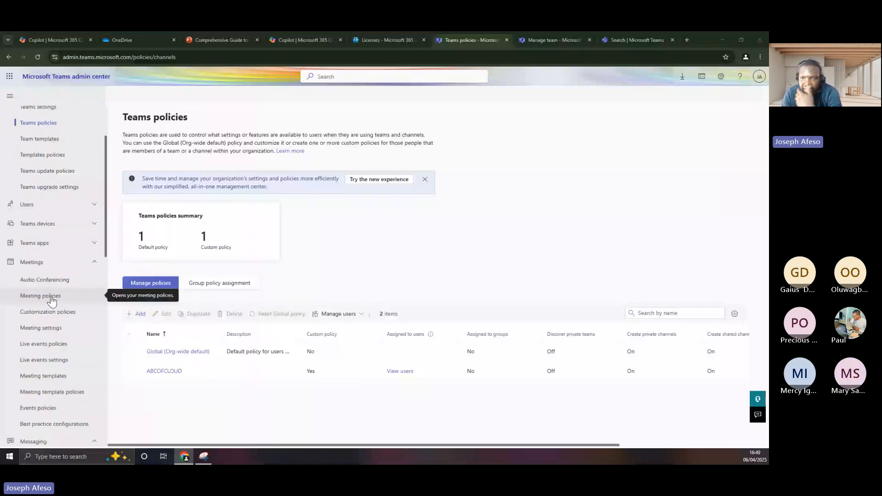
click(51, 298)
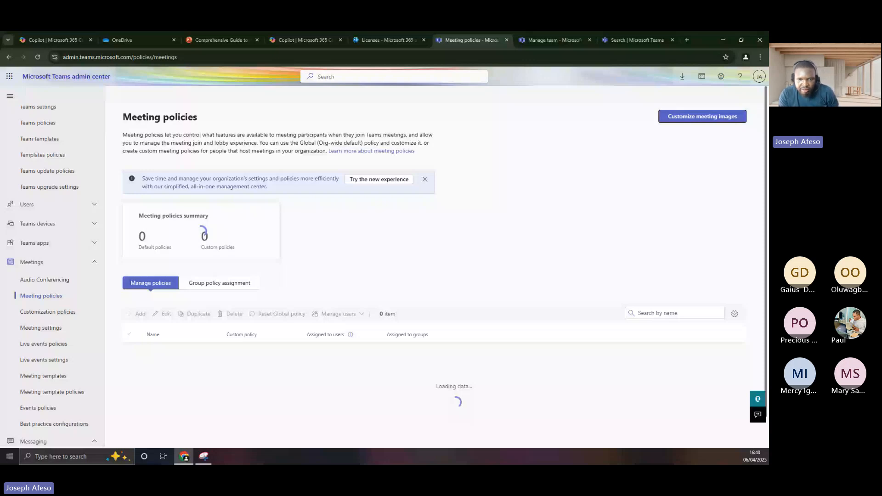
scroll(45, 290, down, 3)
click(45, 290)
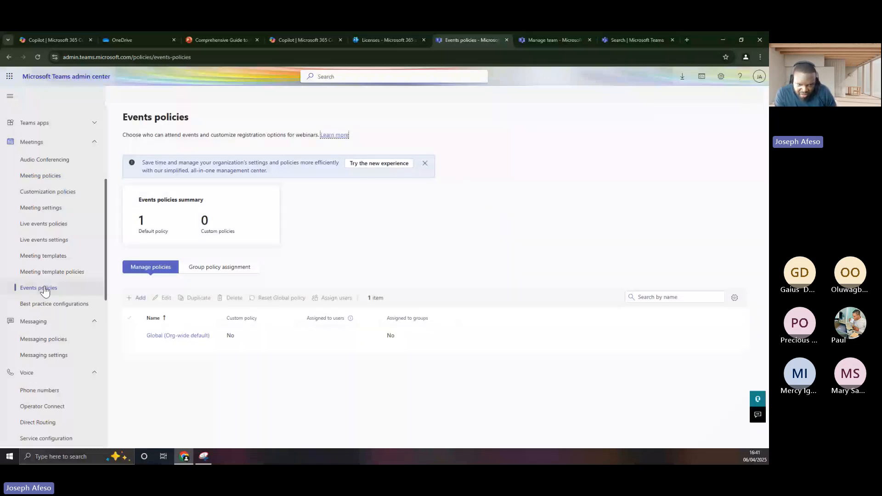
Step: View the Messaging policies page and the Emergency policies page under Voice
click(52, 339)
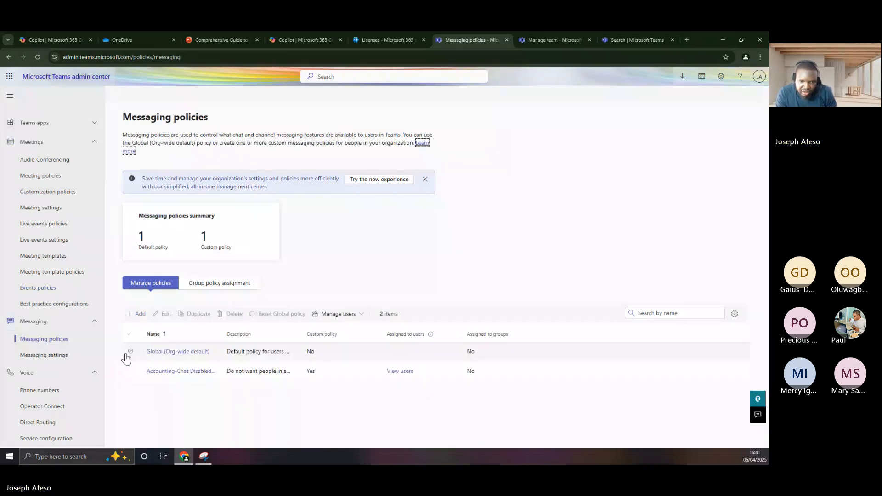
scroll(63, 381, down, 5)
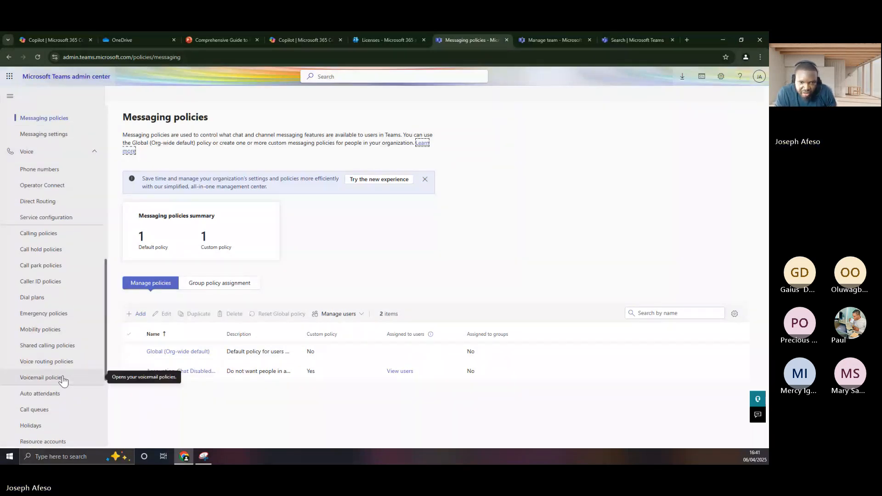
click(79, 314)
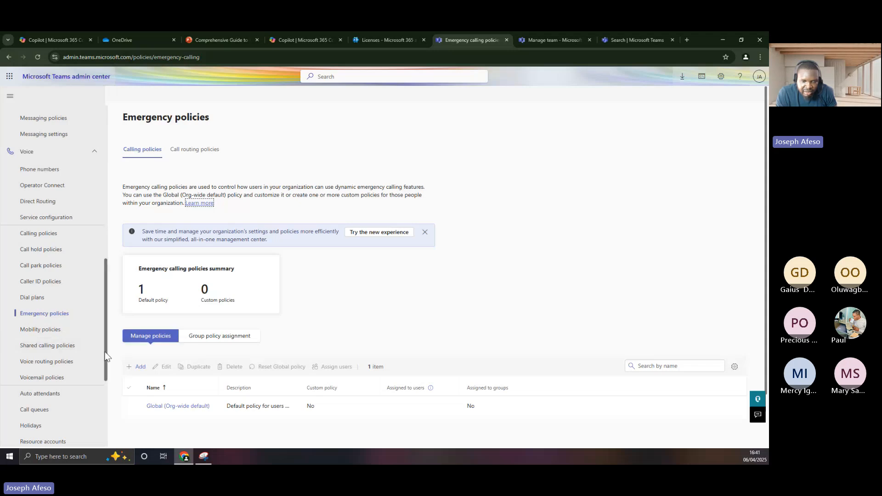
Step: Return from Emergency policies to the Teams policies page
mouse_move(106, 356)
mouse_down()
mouse_move(98, 412)
mouse_move(105, 347)
mouse_up()
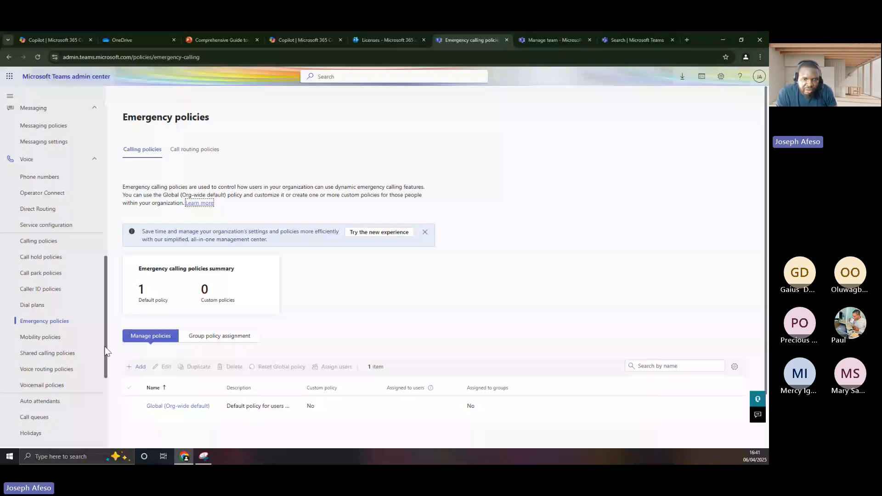
drag(105, 351, 109, 250)
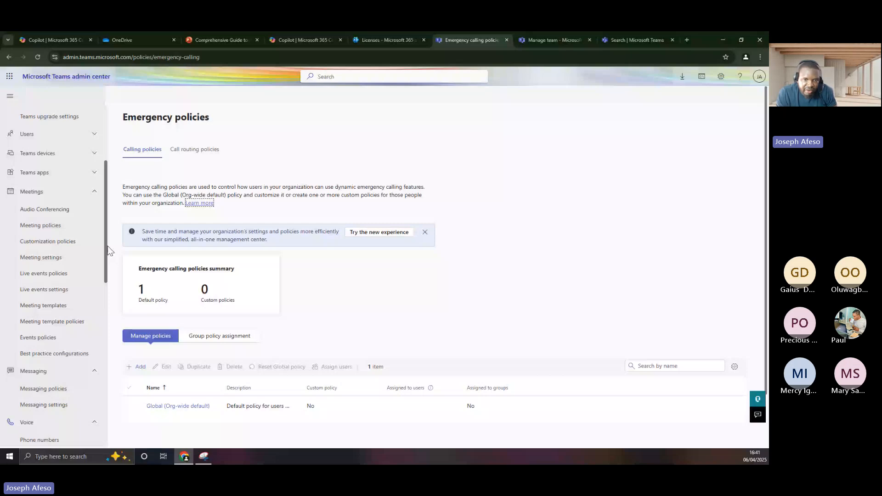
scroll(43, 192, up, 3)
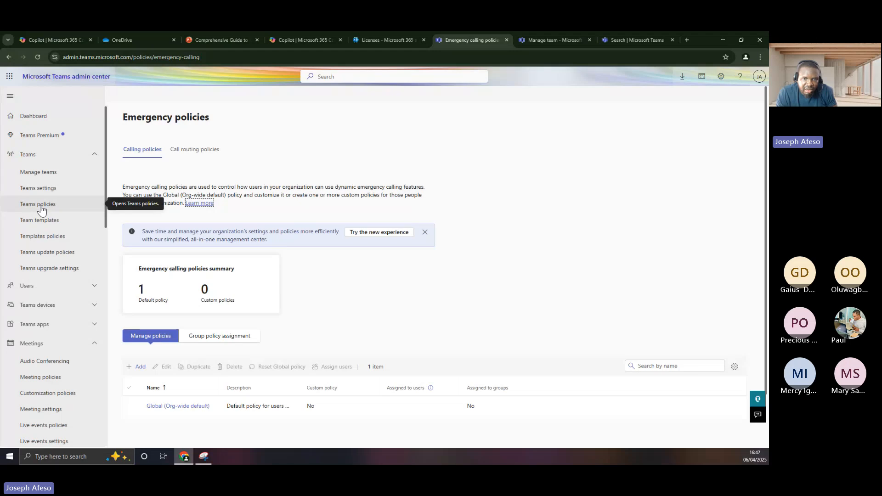
click(41, 205)
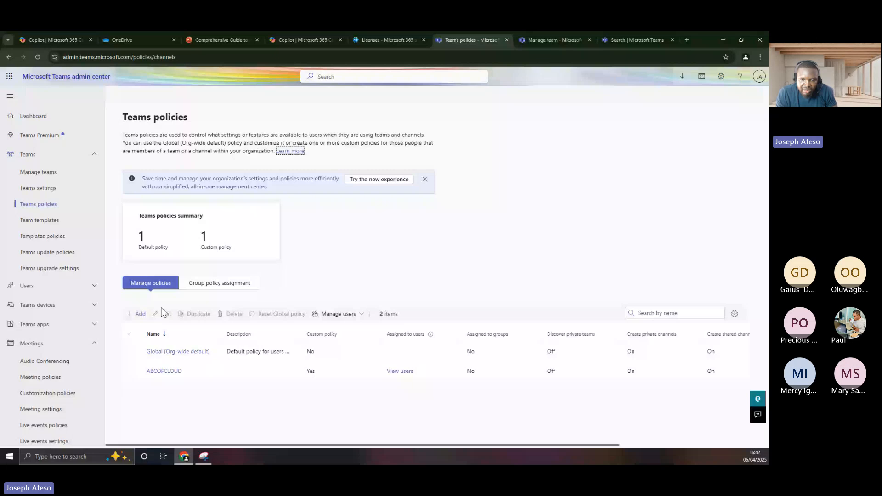
Step: Delete the custom ABCOFCLOUD policy from the Teams policies list and confirm its removal
click(132, 353)
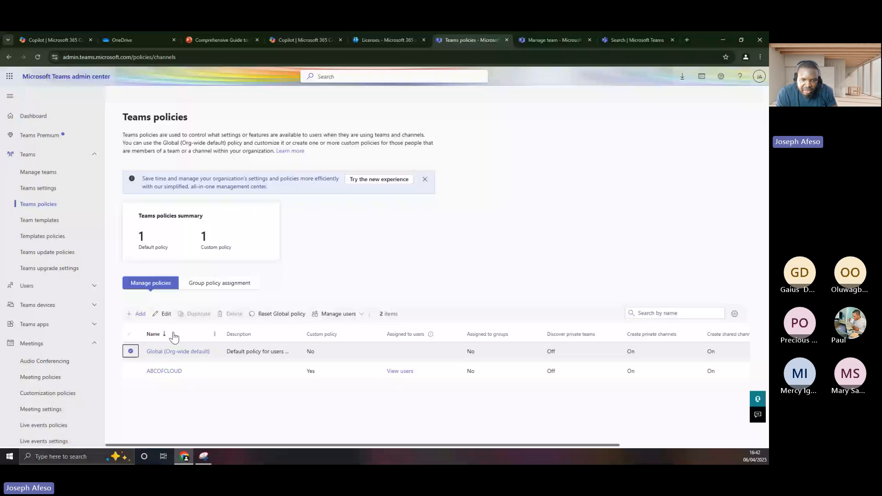
click(132, 373)
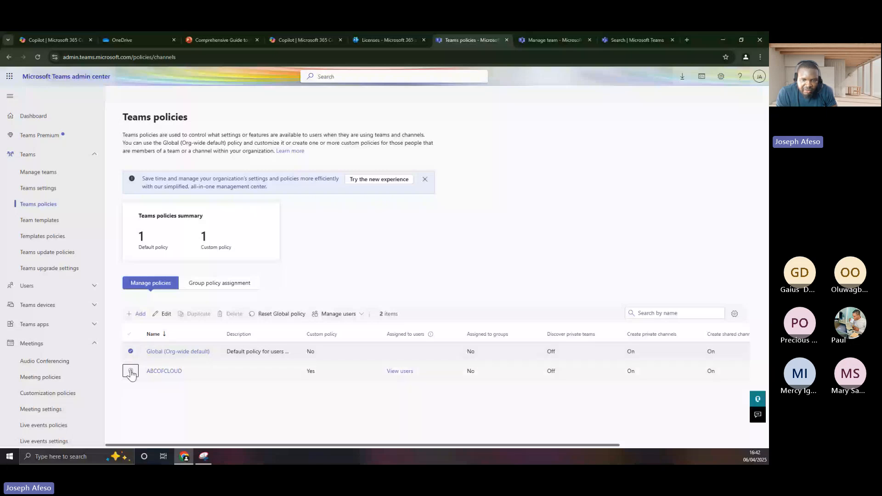
click(131, 373)
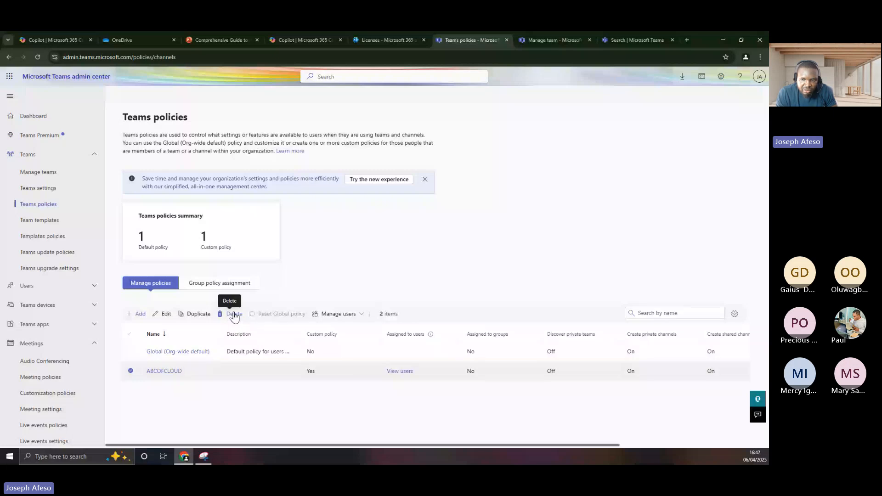
click(235, 315)
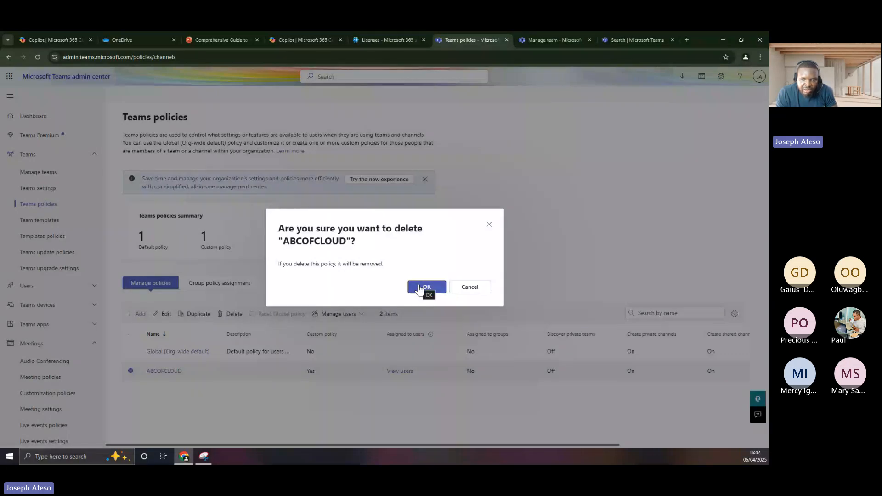
click(419, 288)
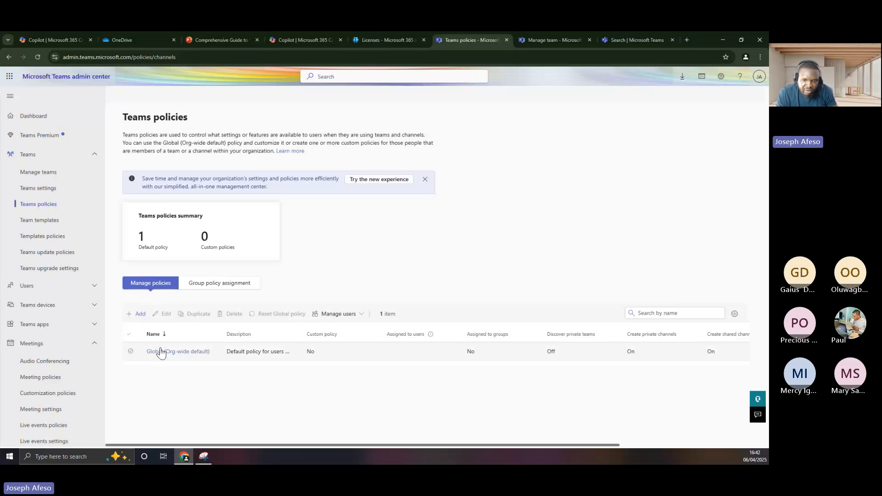
Step: Open the Global (Org-wide default) Teams policy, switch Discover private teams on and back off, and close it without applying changes
click(178, 353)
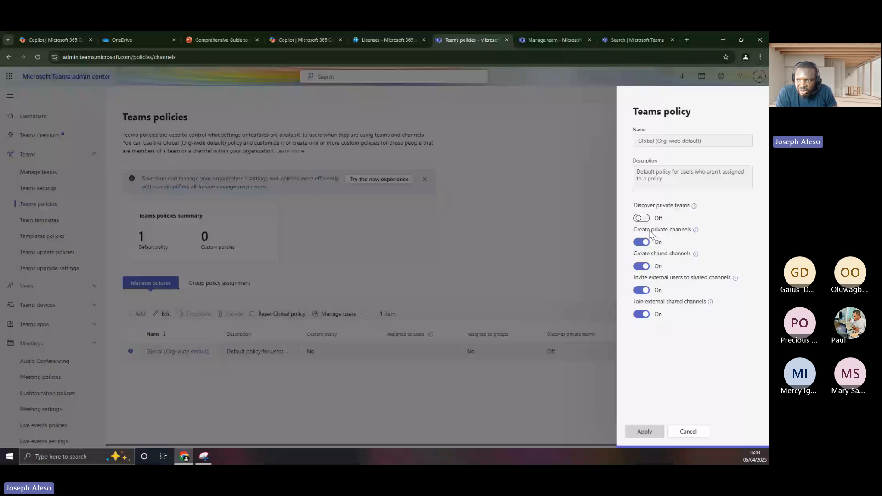
click(641, 218)
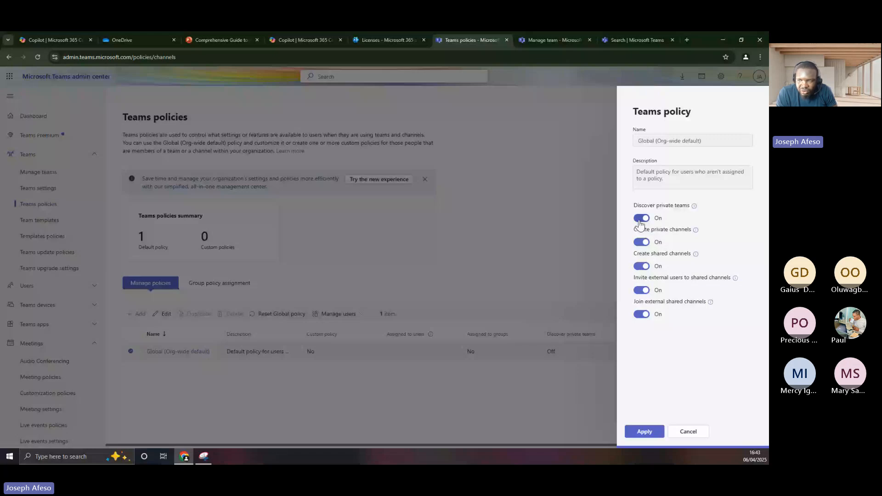
click(640, 219)
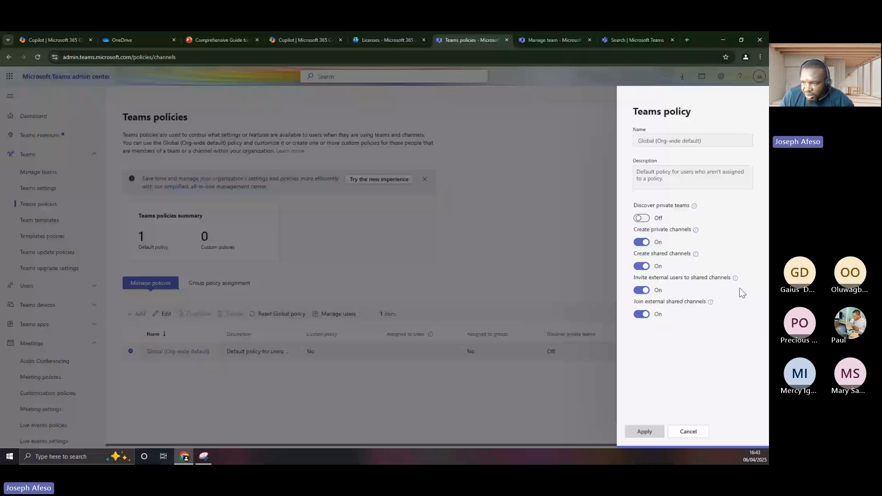
click(689, 432)
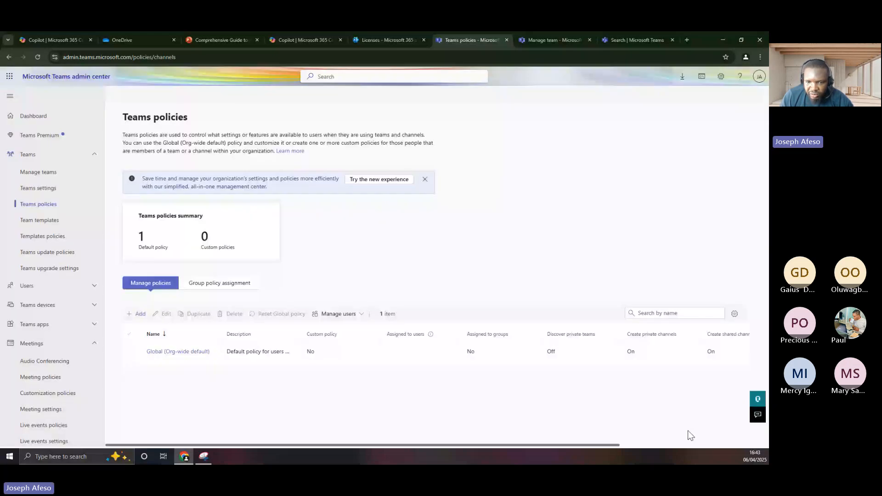
Step: Try assigning a user found by name search to the Global (Org-wide default) policy, discard the assignment and deselect the policy
click(130, 352)
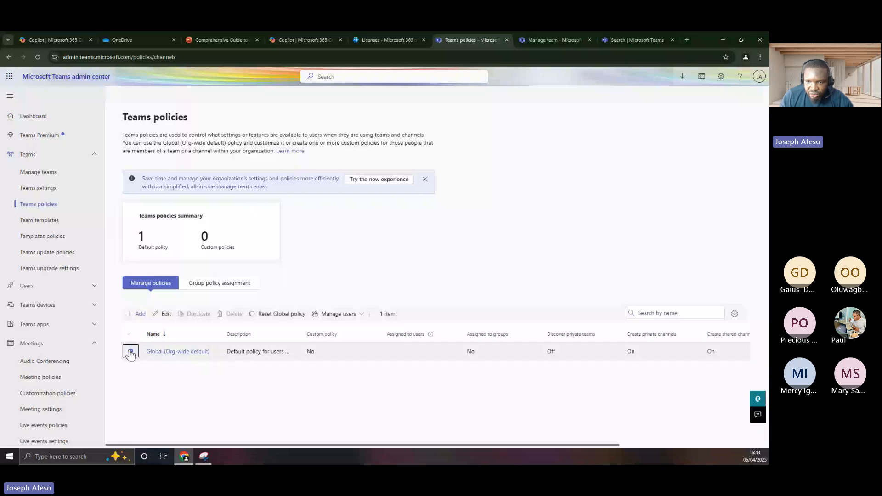
click(359, 317)
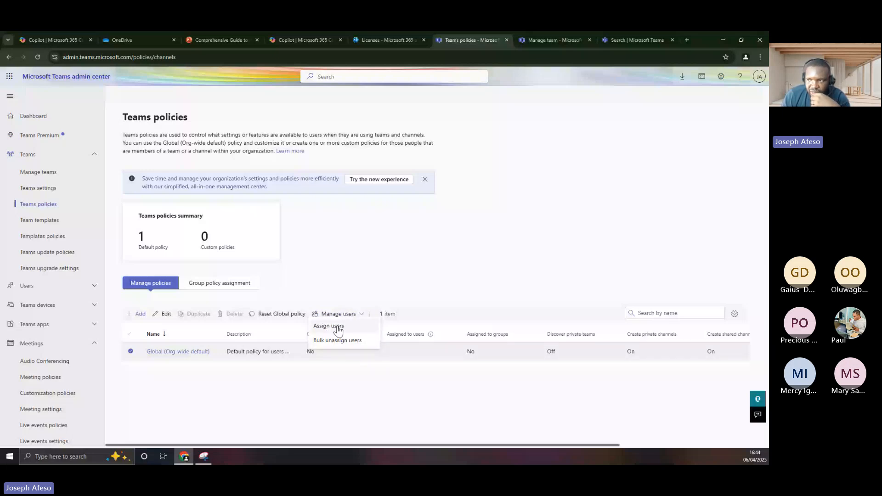
click(338, 327)
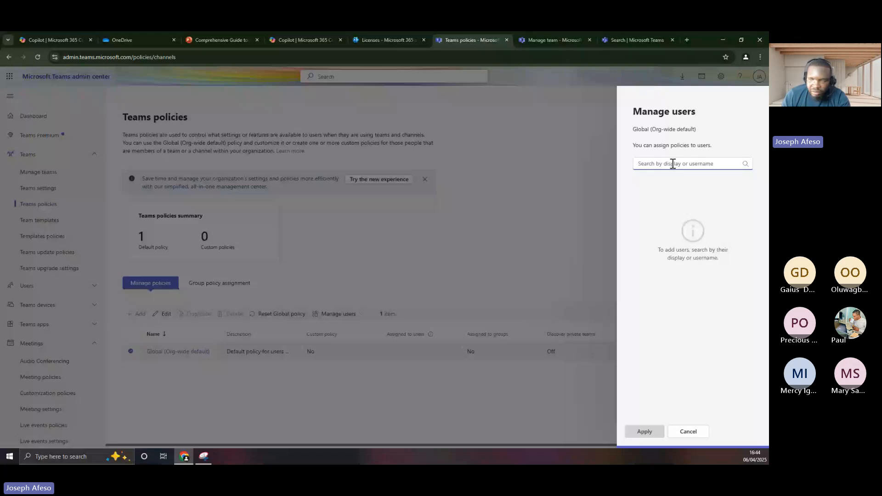
text(jo)
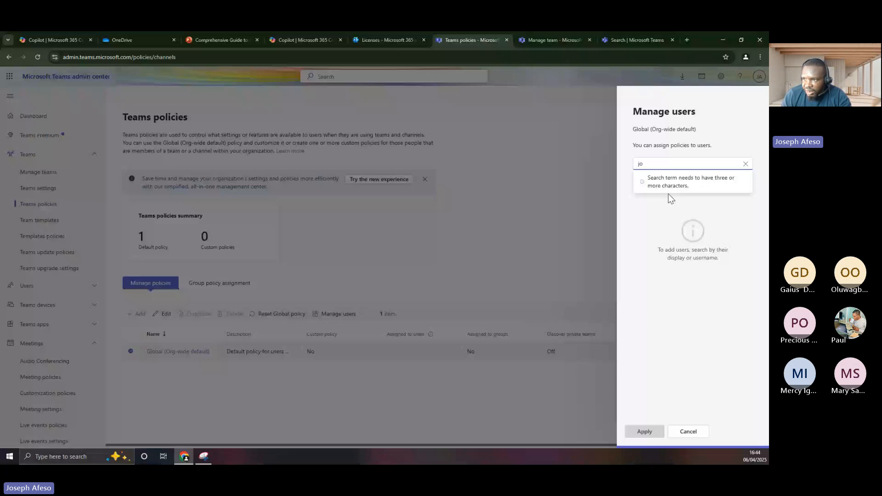
text(s)
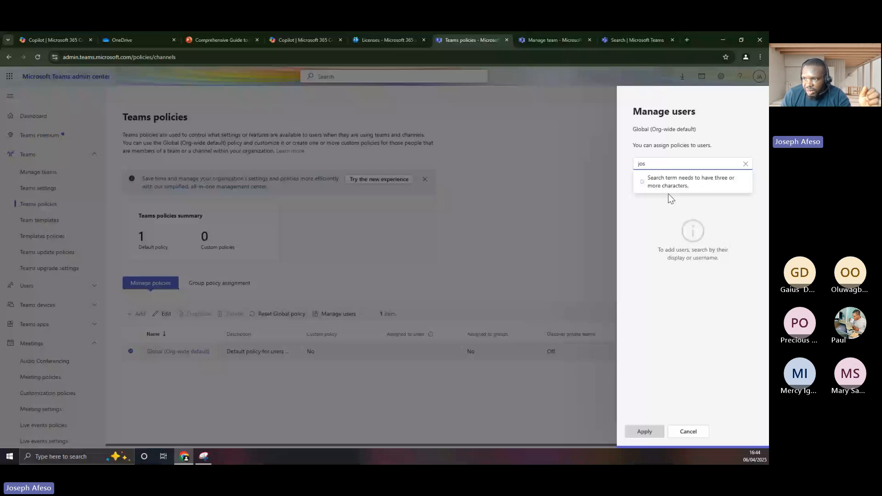
mouse_move(685, 223)
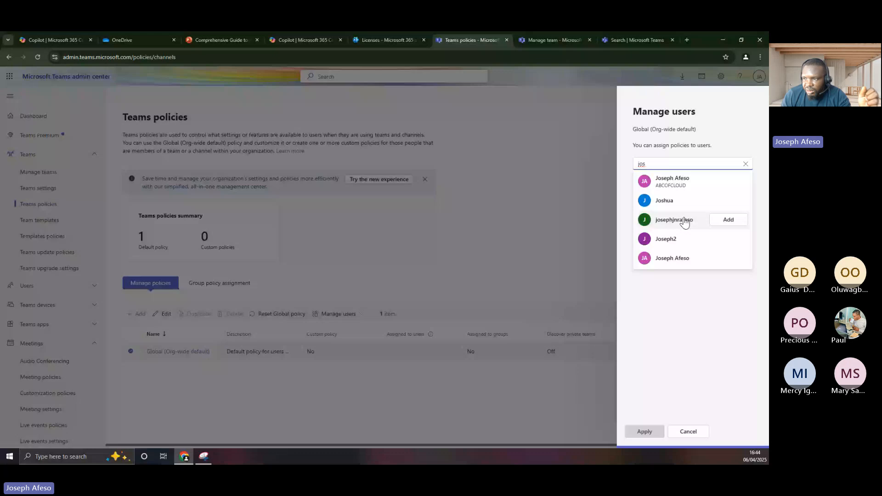
mouse_move(733, 263)
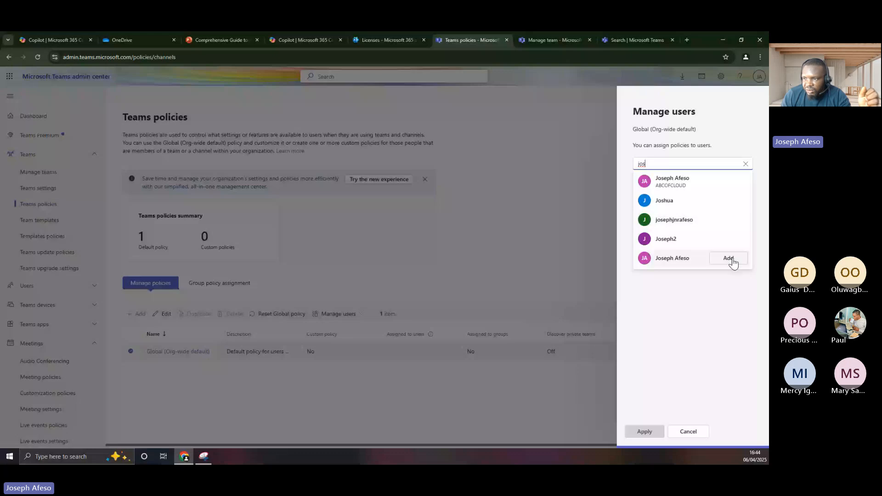
click(730, 259)
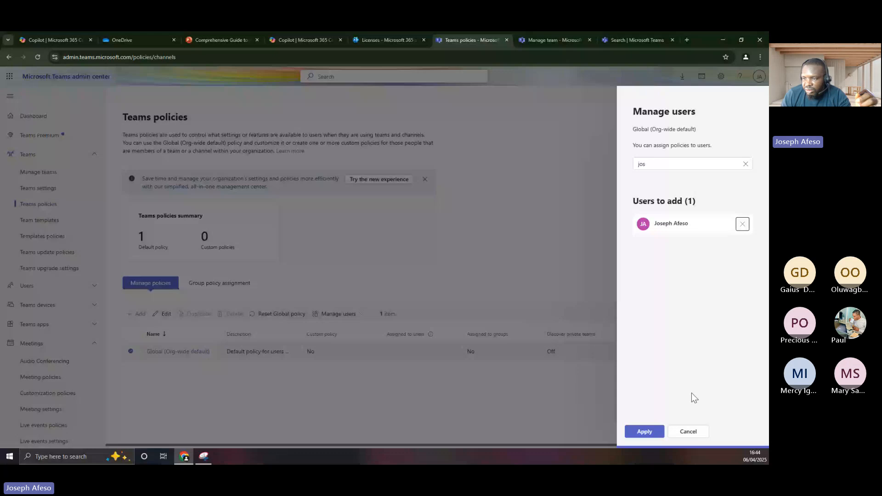
click(684, 431)
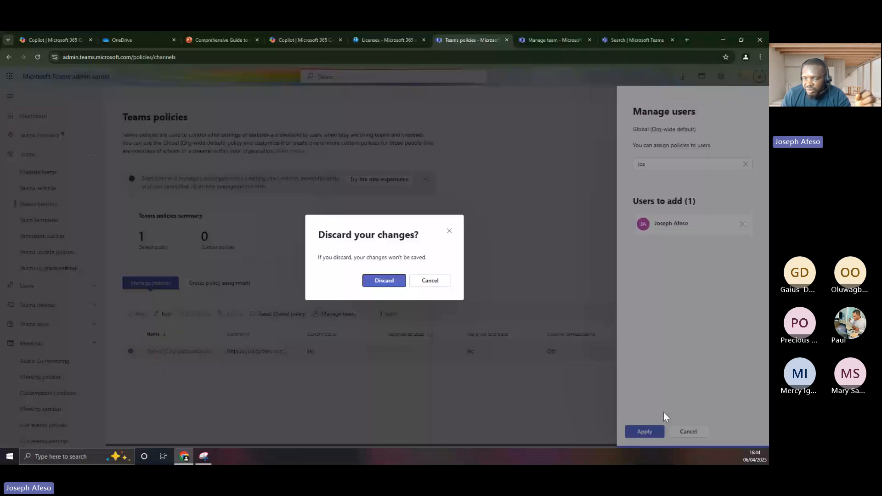
click(385, 282)
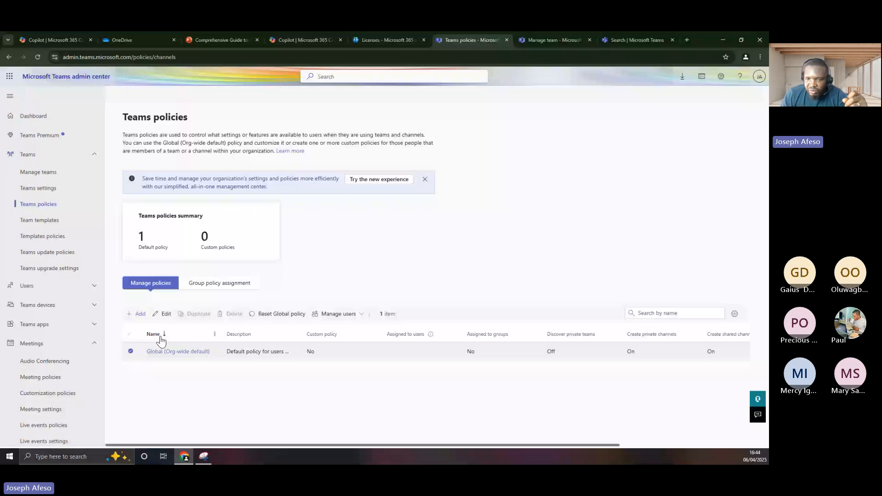
click(131, 353)
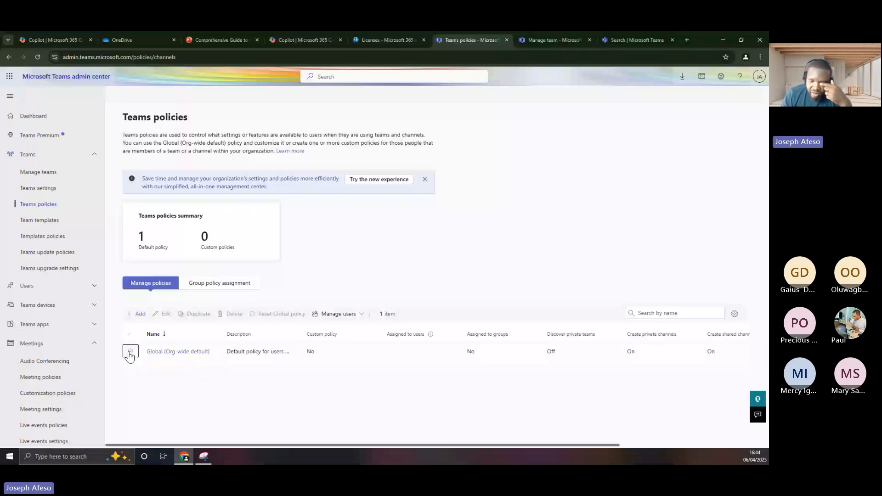
Step: Start a new Teams policy and name it "no shared channel"
click(141, 315)
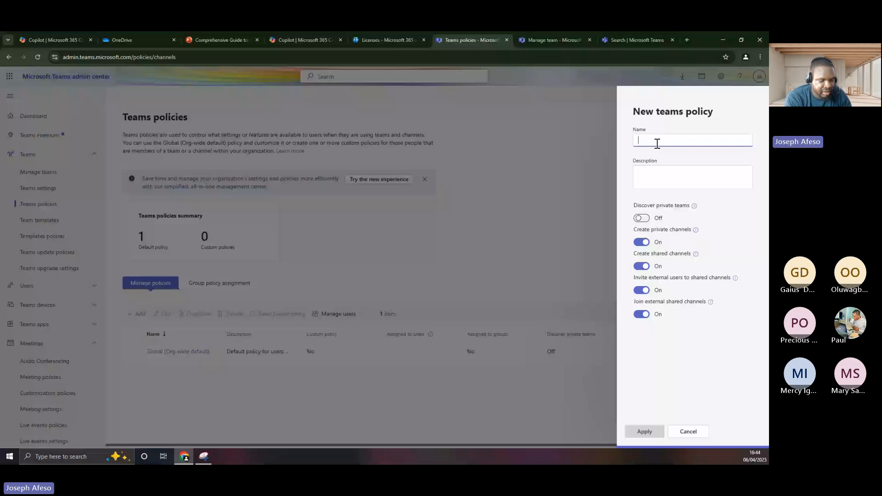
text(no shared cha)
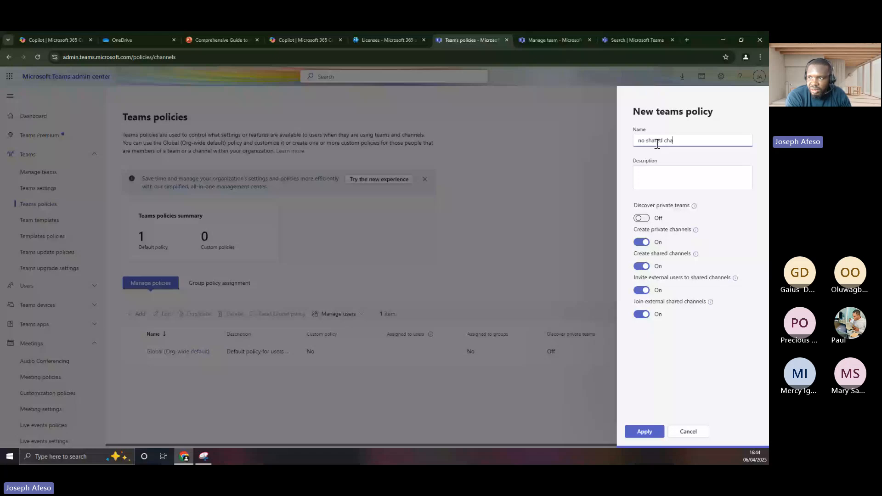
text(annel)
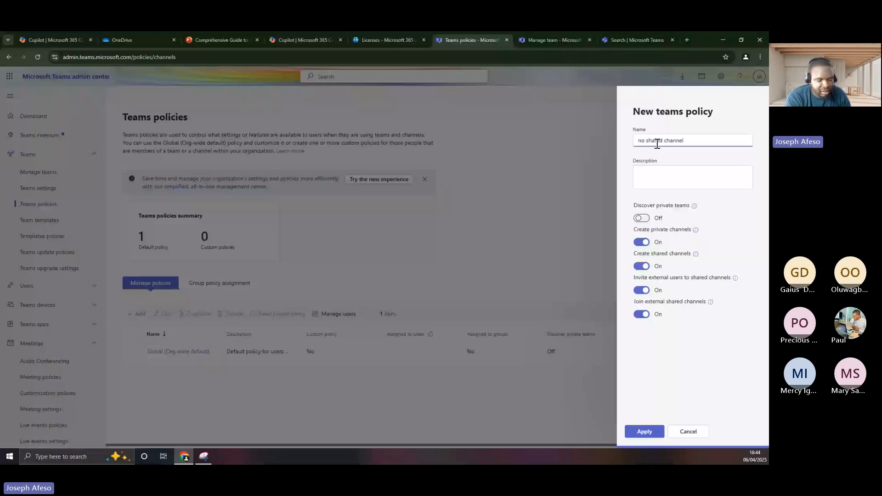
Step: Enter the new policy's description as "This is assigned to users who should not be allowed to create or join shared channels"
key(Tab)
text(Th)
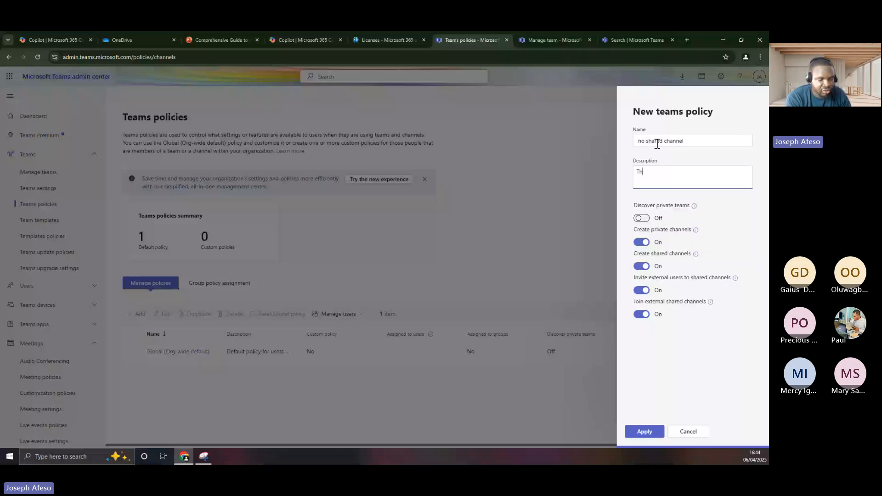
text(is is t)
text(o b)
text(assi)
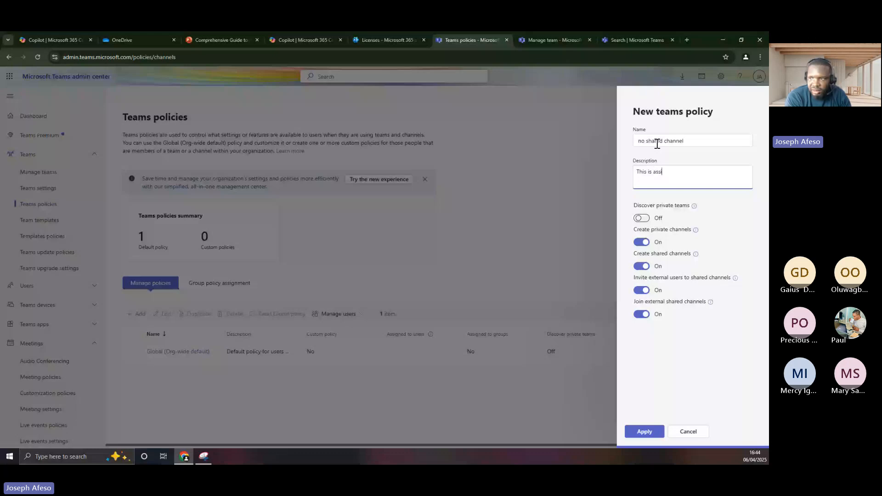
text(gned to u)
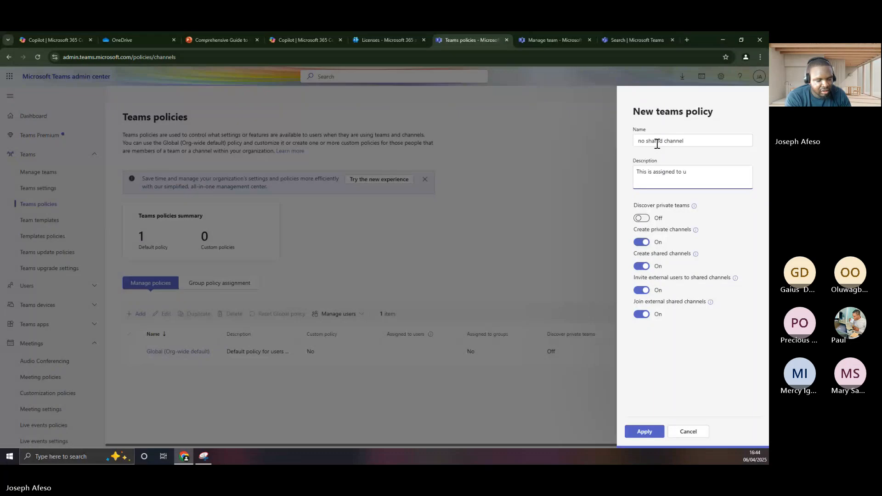
text(sers h)
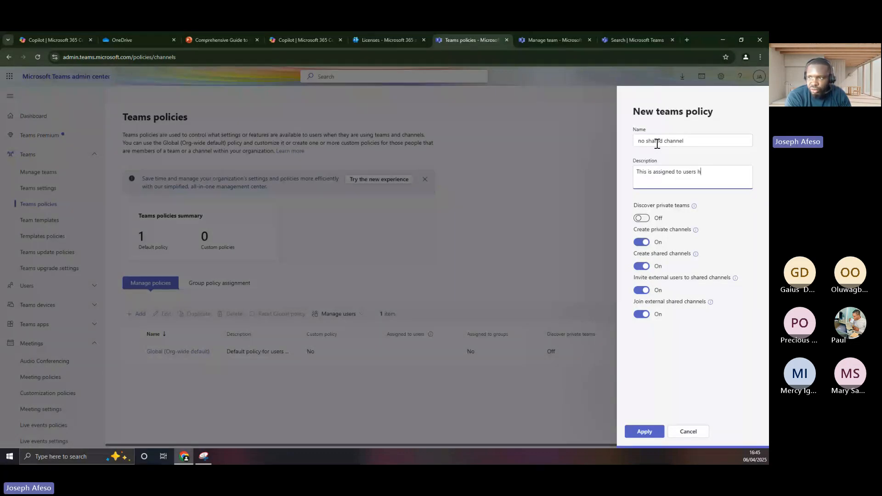
text(o sho)
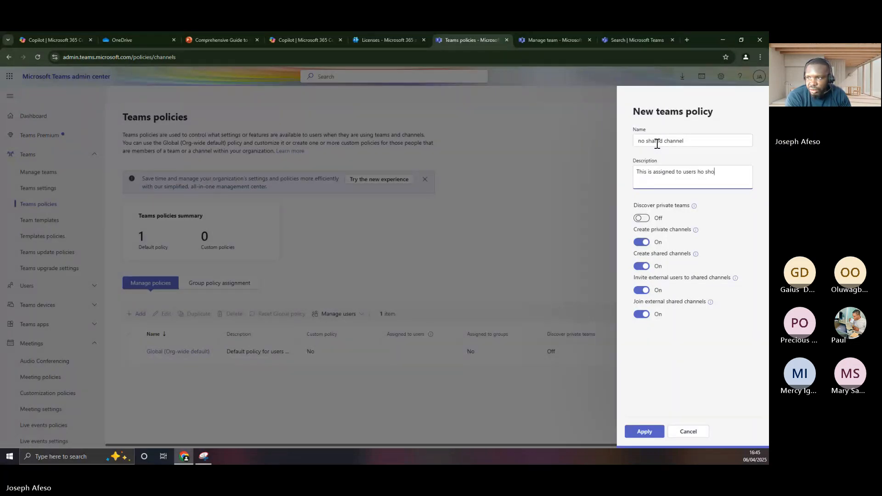
key(BackSpace)
key(BackSpace)
key(BackSpace)
key(BackSpace)
key(BackSpace)
key(BackSpace)
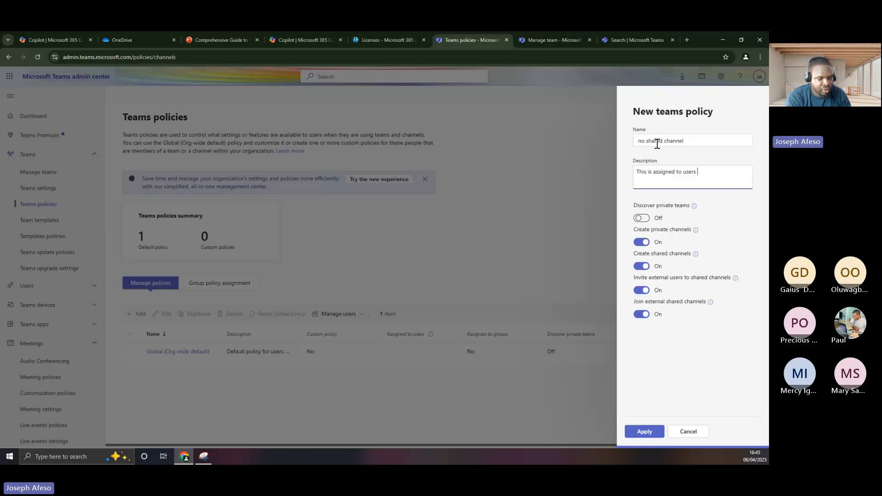
text(who shou)
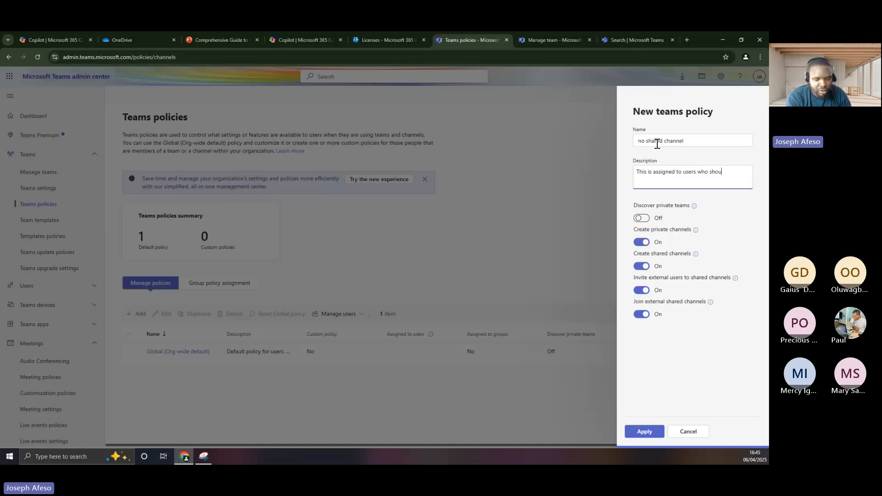
text(l)
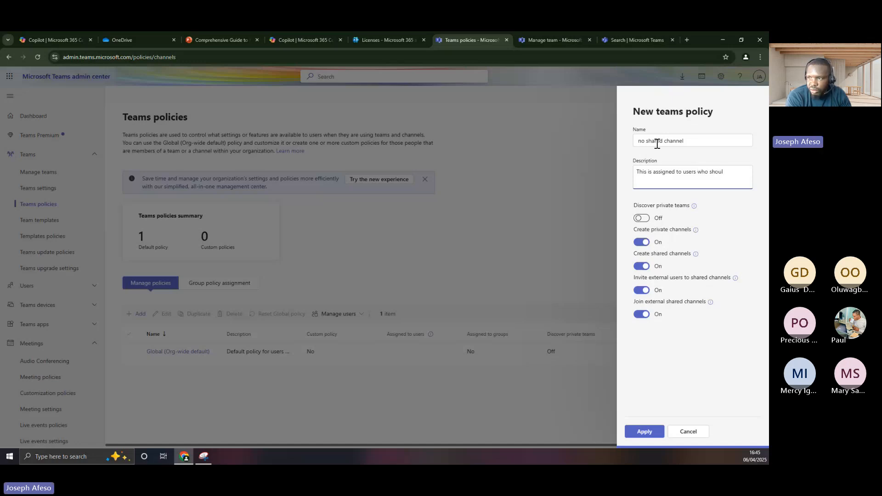
text(d)
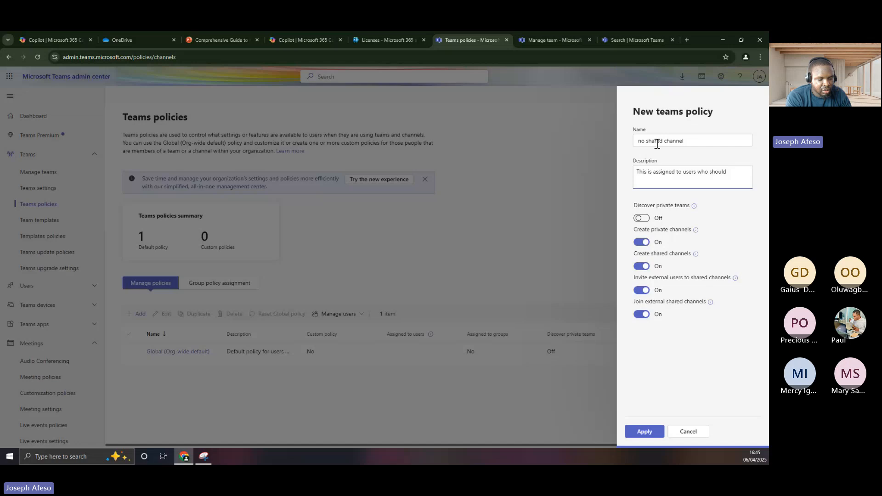
text( not be )
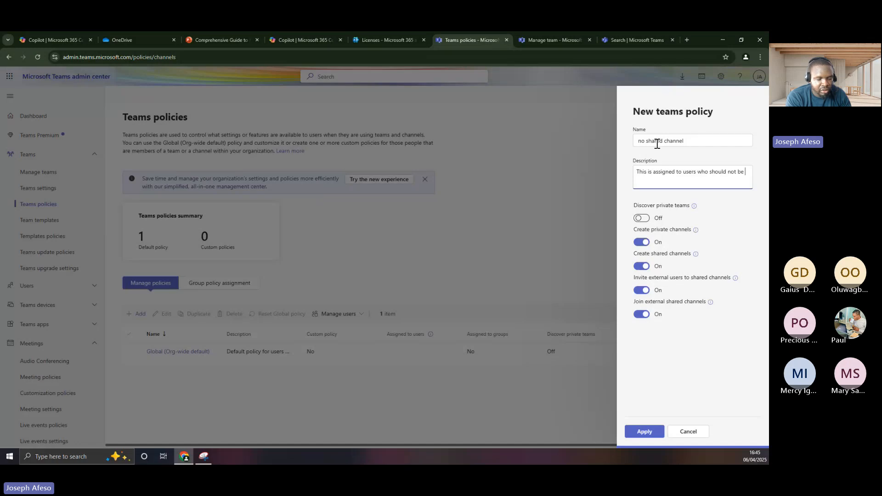
text(allowed to cr)
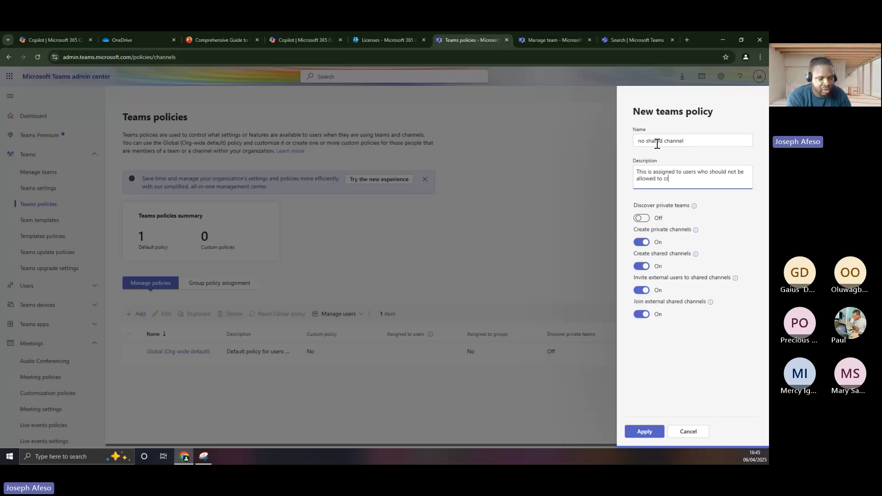
text(eate or join tea)
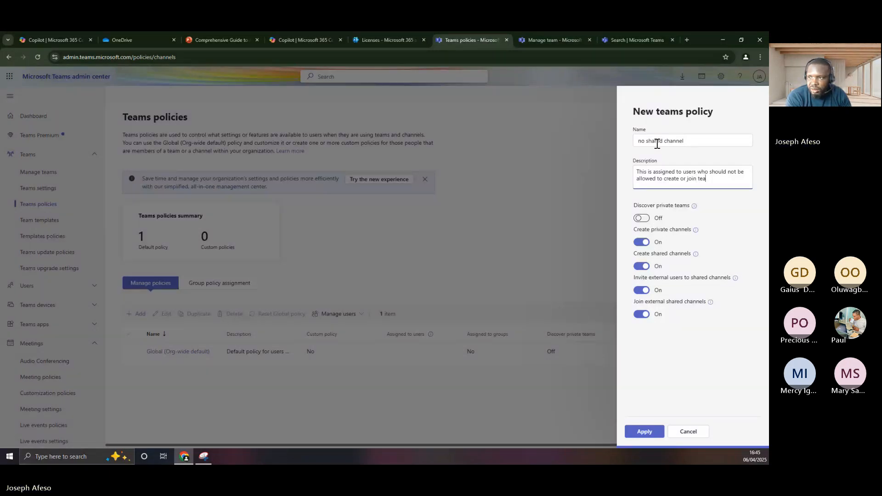
text(ms)
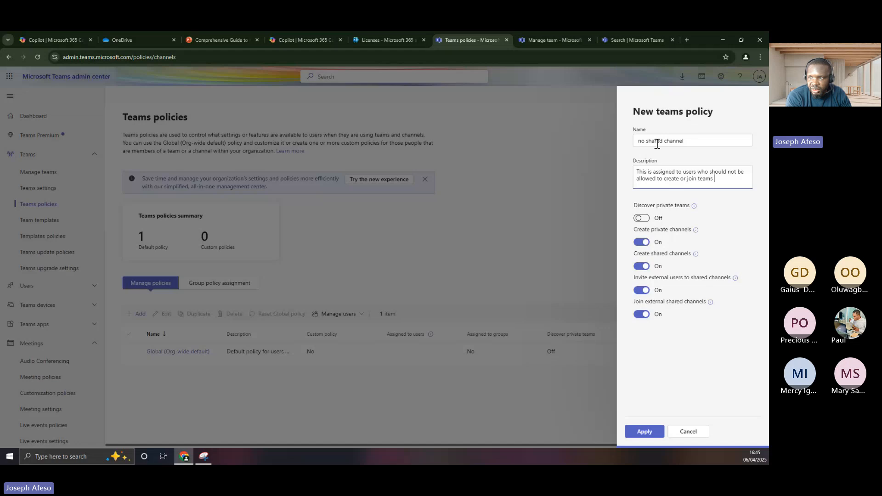
key(BackSpace)
key(BackSpace)
key(BackSpace)
key(BackSpace)
key(BackSpace)
key(BackSpace)
text(s)
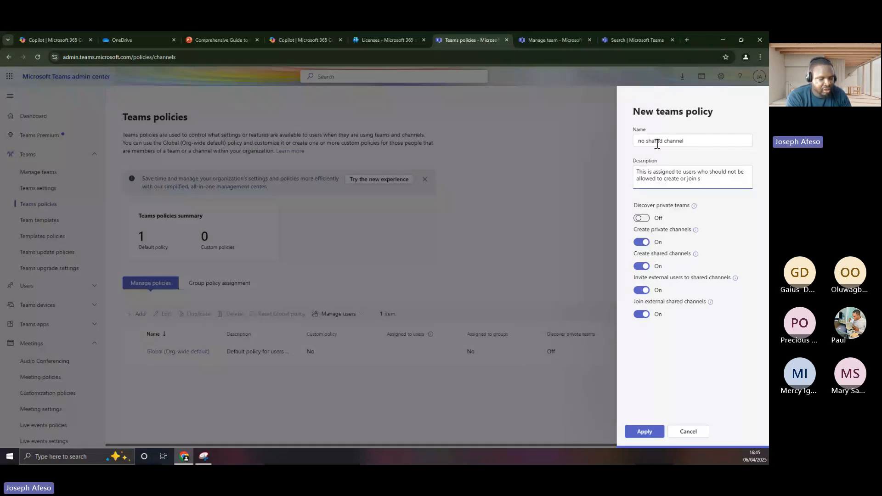
text(ared channe)
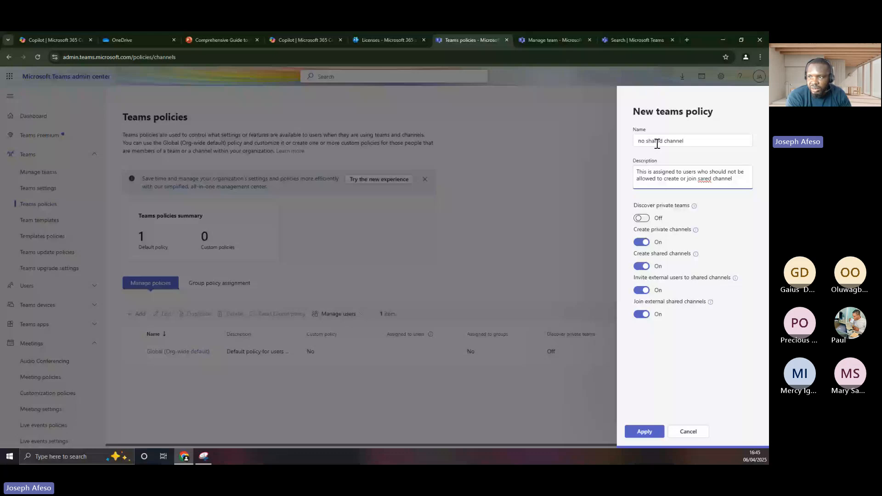
text(ls)
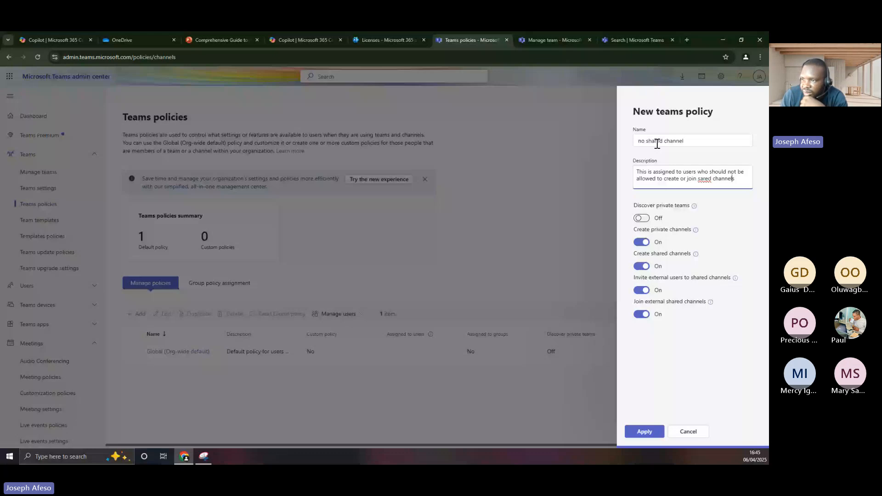
key(Left)
key(Left)
key(Left)
key(Left)
key(Left)
key(Left)
key(Left)
key(Left)
key(Left)
key(Left)
key(Left)
key(Left)
text(h)
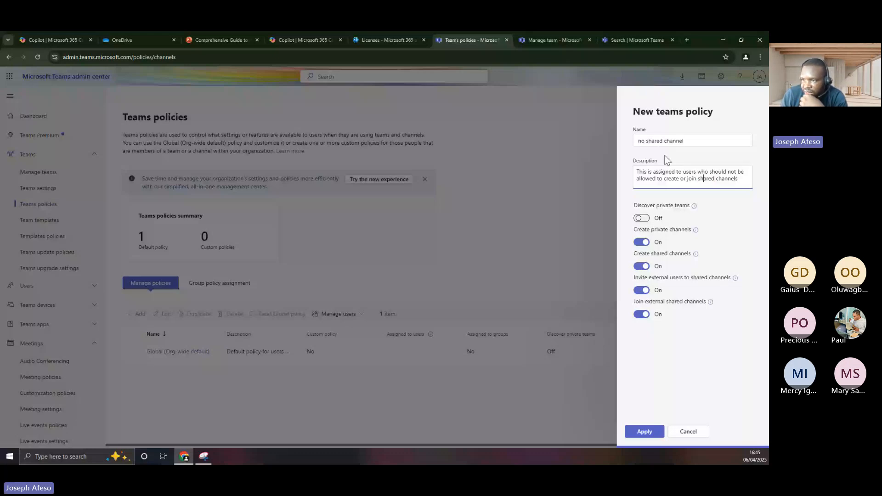
Step: Turn off Create shared channels, Invite external users to shared channels and Join external shared channels, and apply the new policy
click(641, 266)
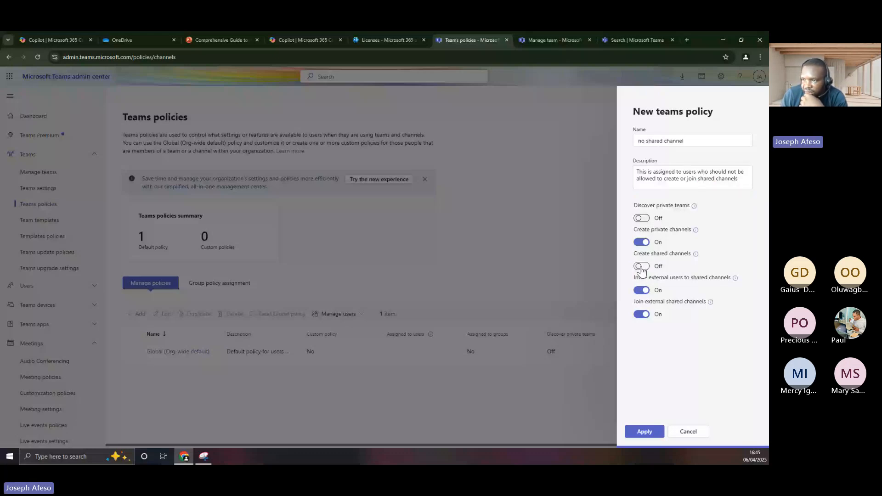
click(641, 291)
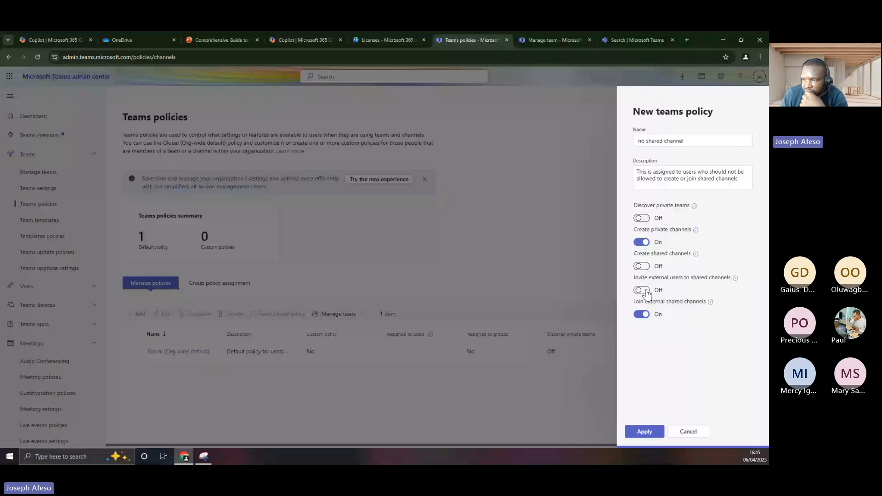
click(643, 315)
click(639, 432)
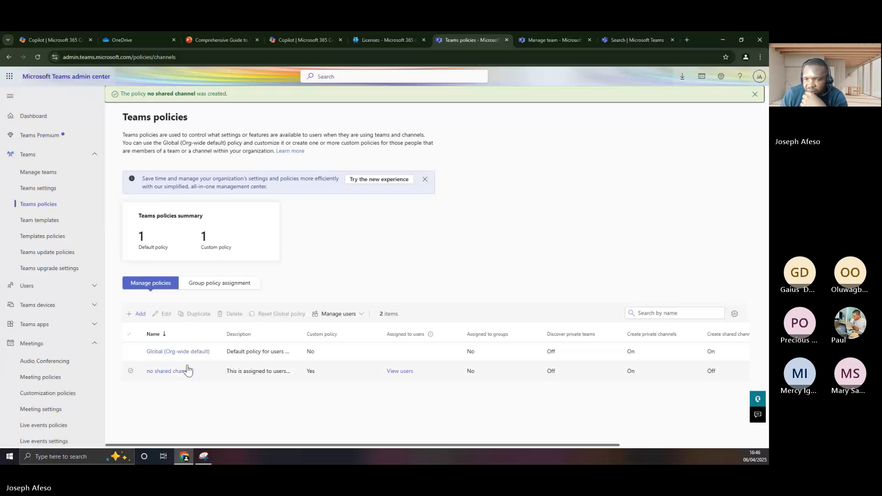
Step: Open the no shared channel policy to review its description and settings, and close it without changes
click(256, 374)
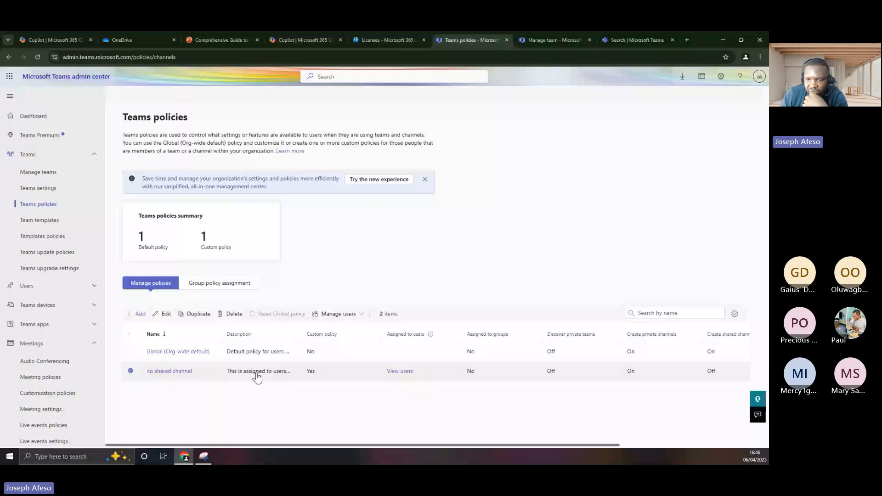
click(177, 371)
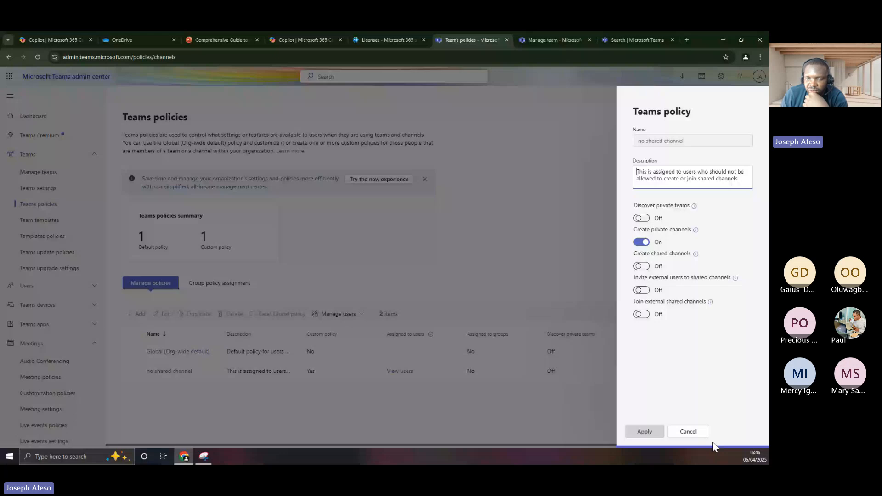
click(702, 433)
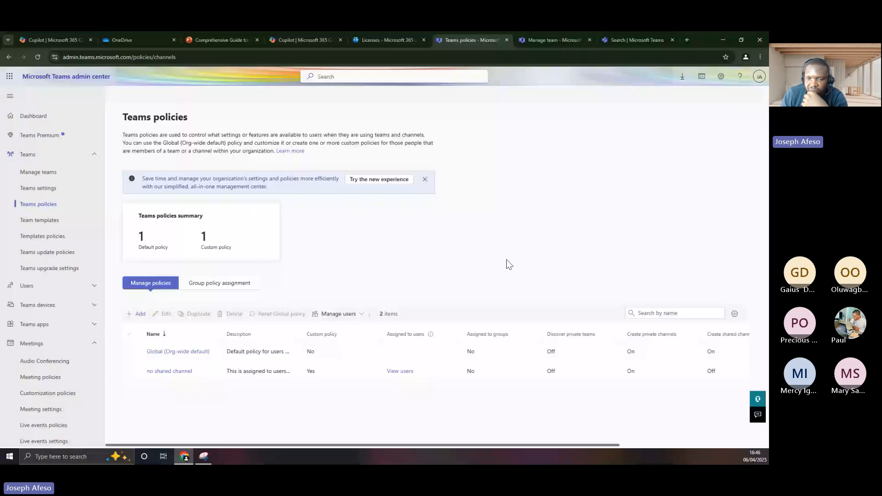
Step: Assign the no shared channel policy to the first user found by searching for "lab" and confirm the assignment
click(131, 371)
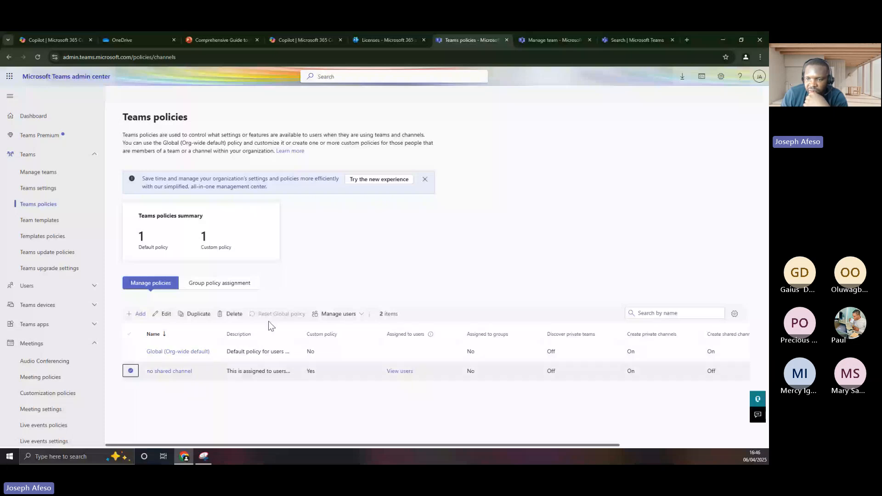
click(360, 317)
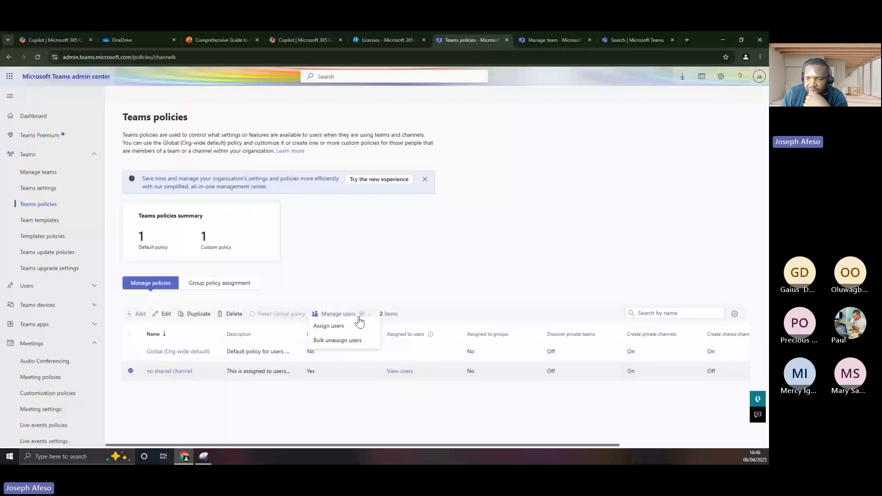
click(329, 326)
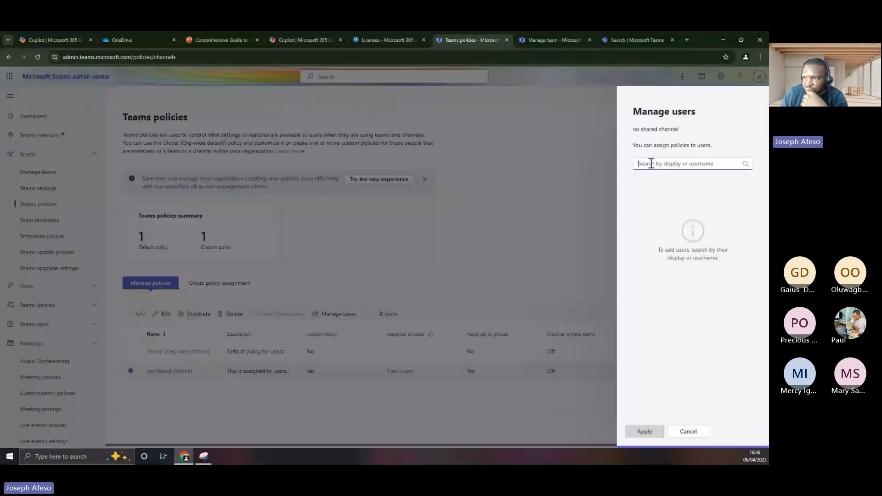
click(651, 164)
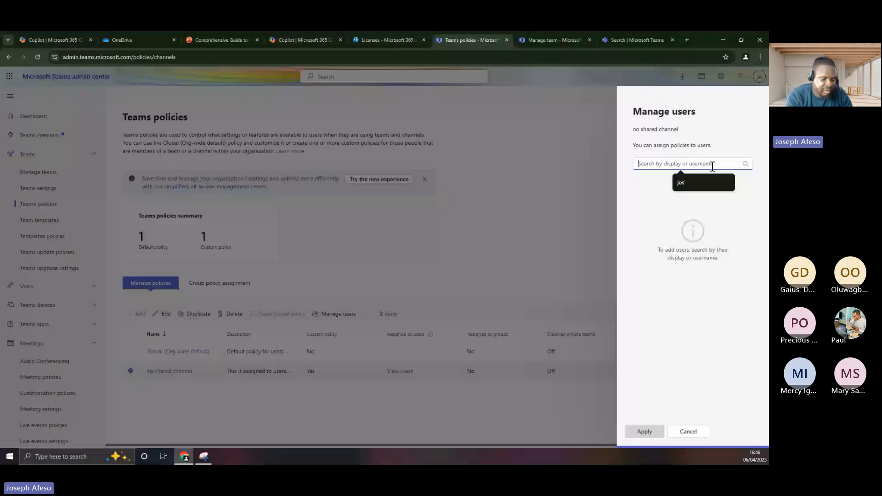
text(lab)
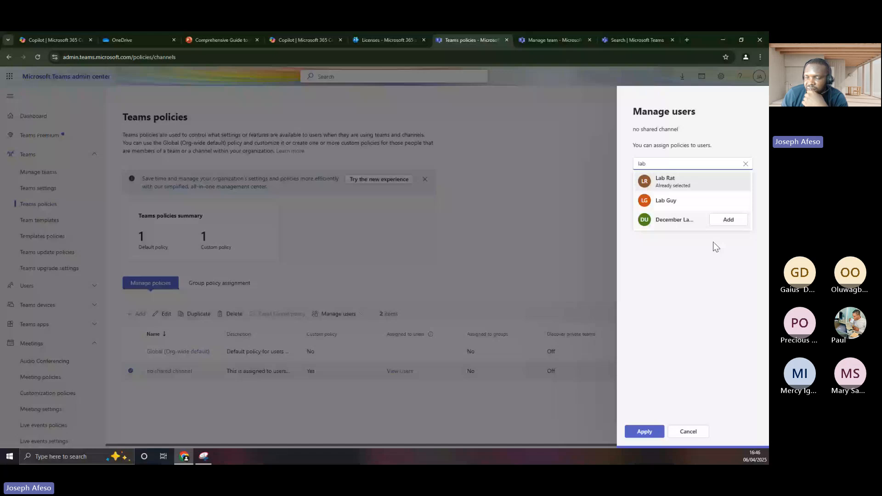
click(636, 432)
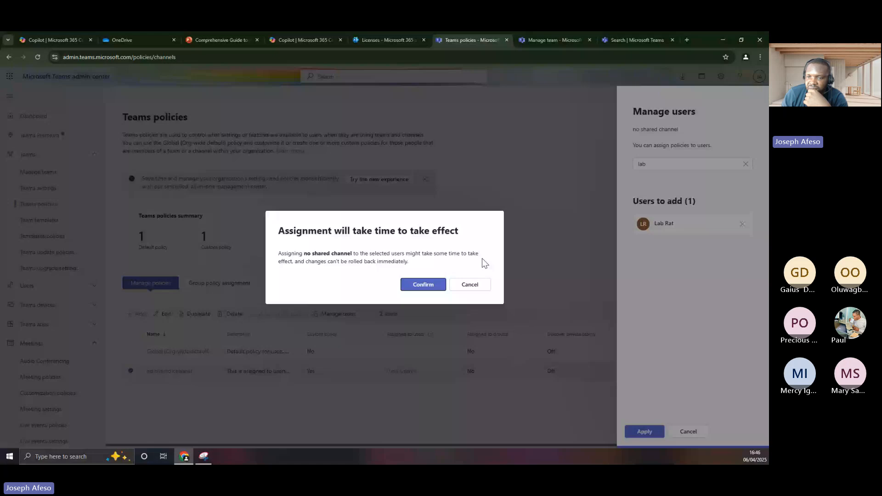
drag(461, 253, 293, 263)
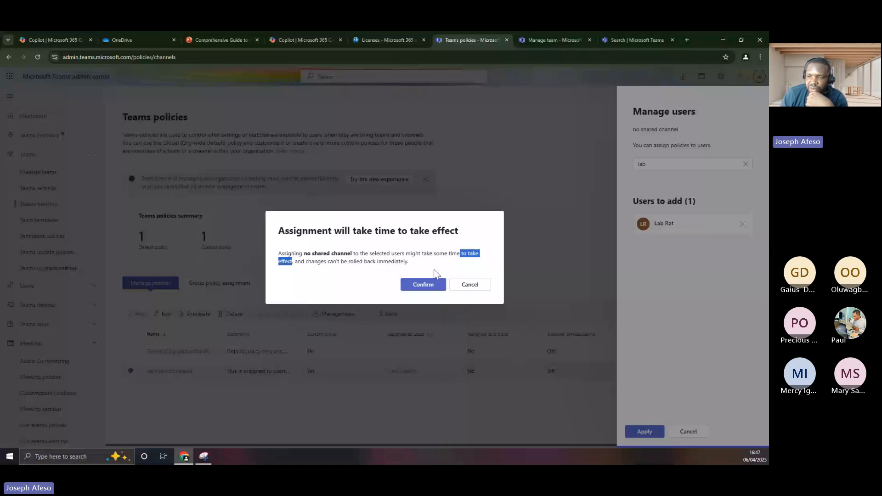
click(437, 285)
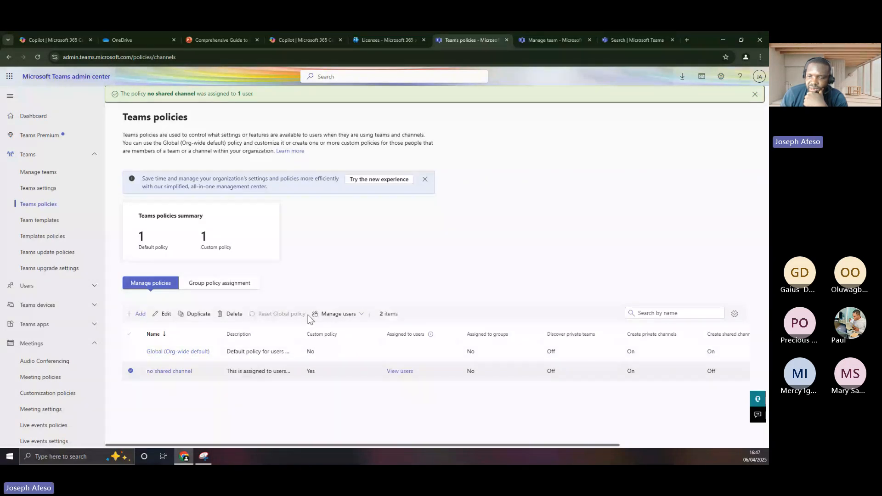
Step: Open the bulk unassignment of Teams policies from users and read how the next effective policy is determined
click(339, 315)
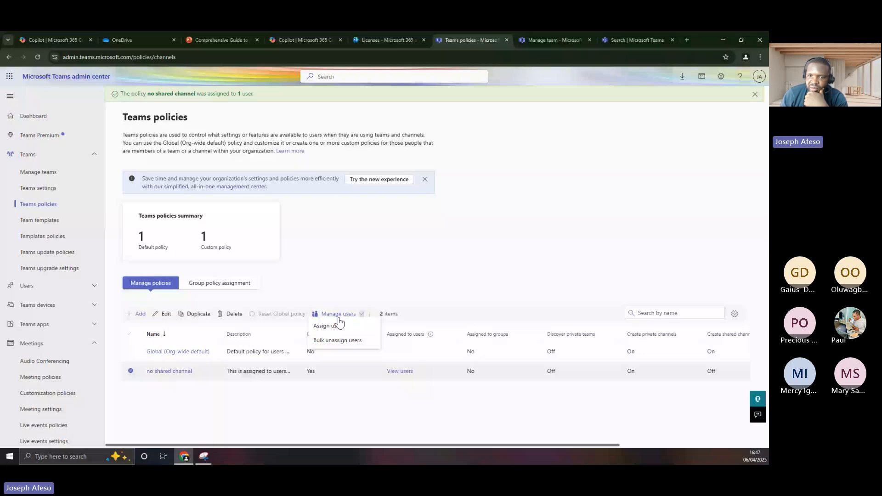
click(338, 340)
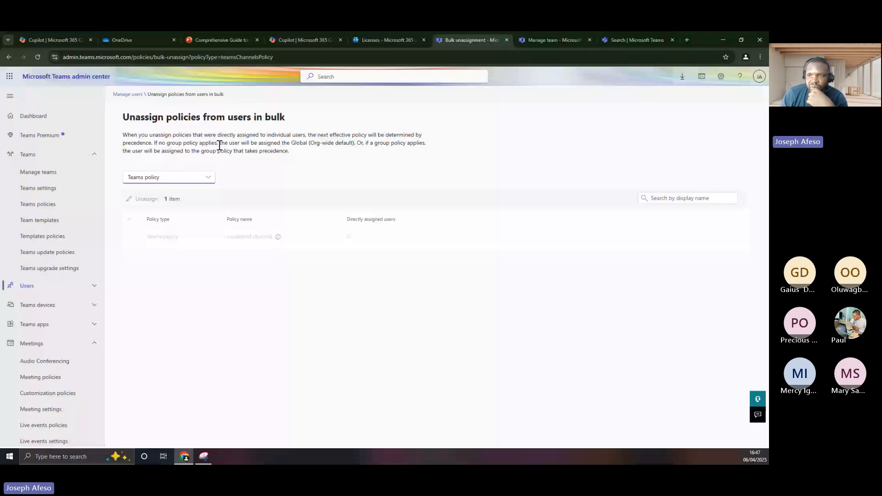
drag(362, 143, 265, 144)
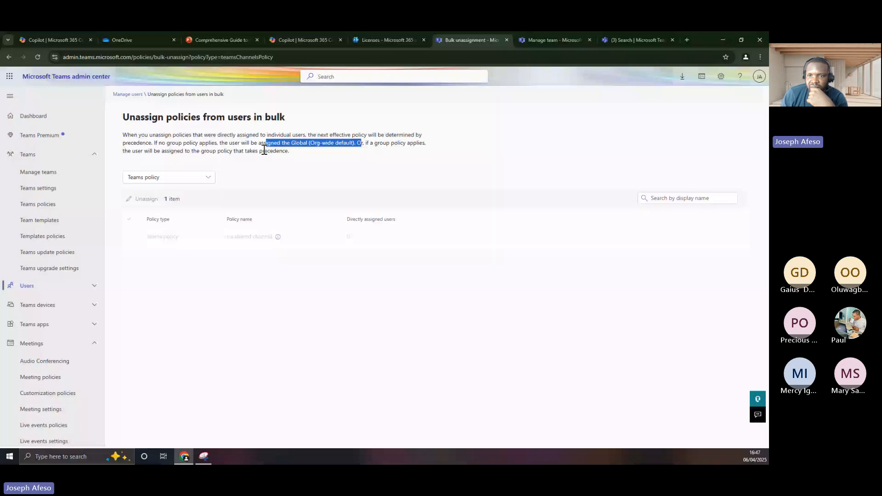
click(200, 153)
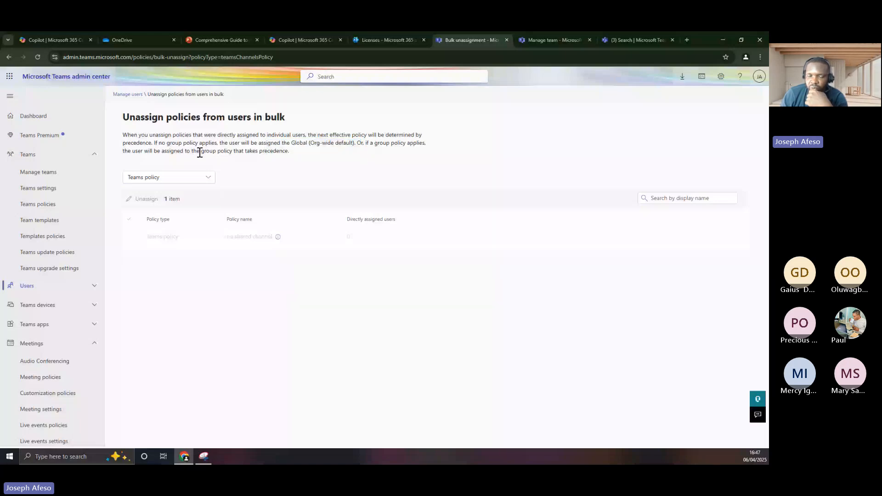
drag(199, 152, 51, 209)
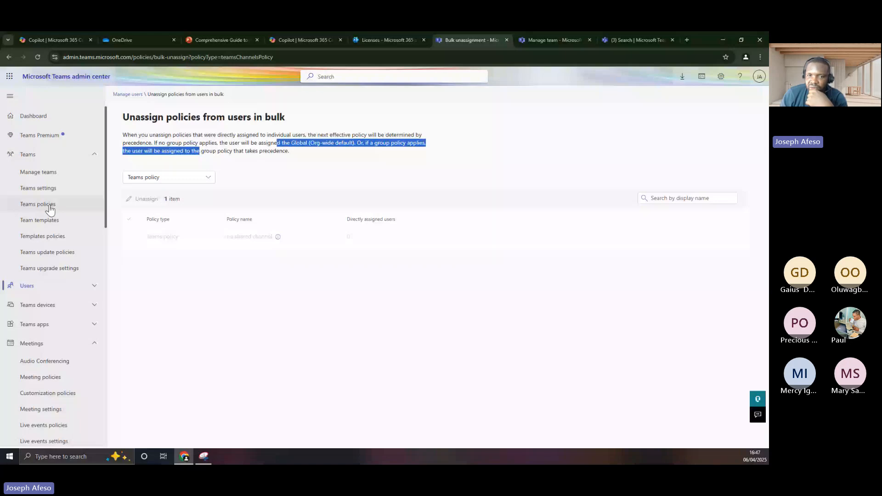
Step: View the Manage users list and return to the Teams policies page
click(27, 286)
click(38, 303)
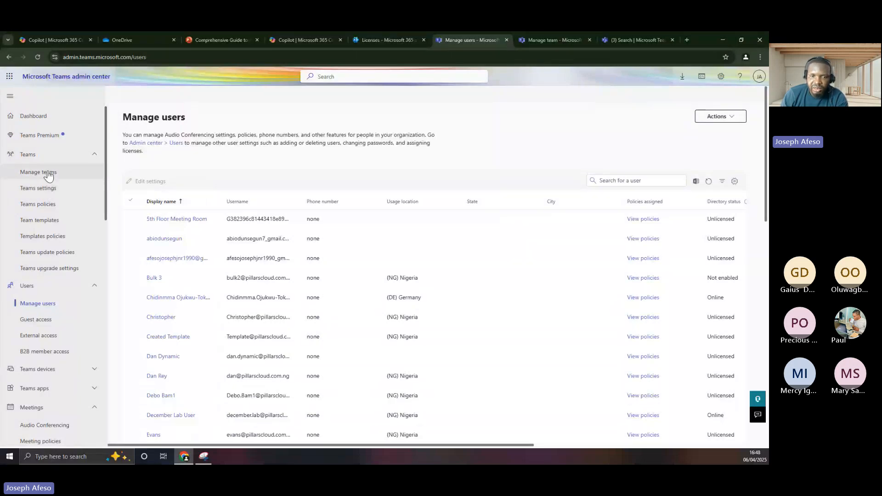
click(49, 208)
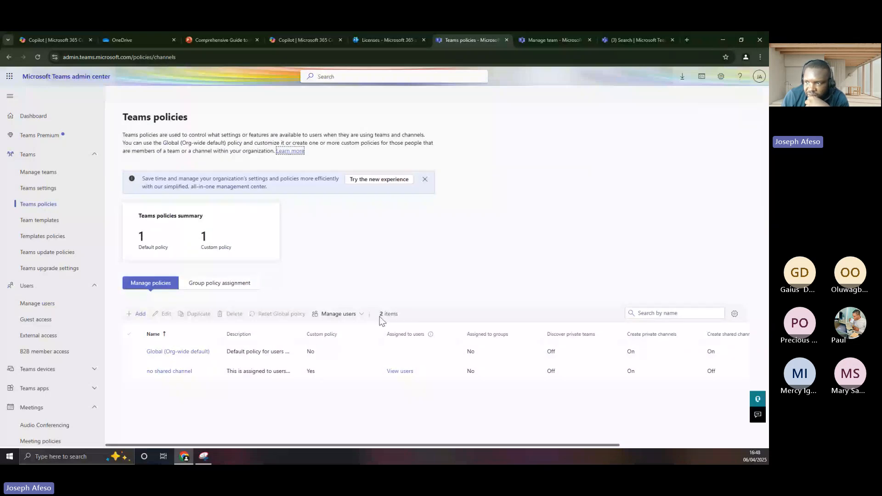
Step: Add a new Teams policy named "Discover private team" with all its settings left on, and apply it
click(137, 314)
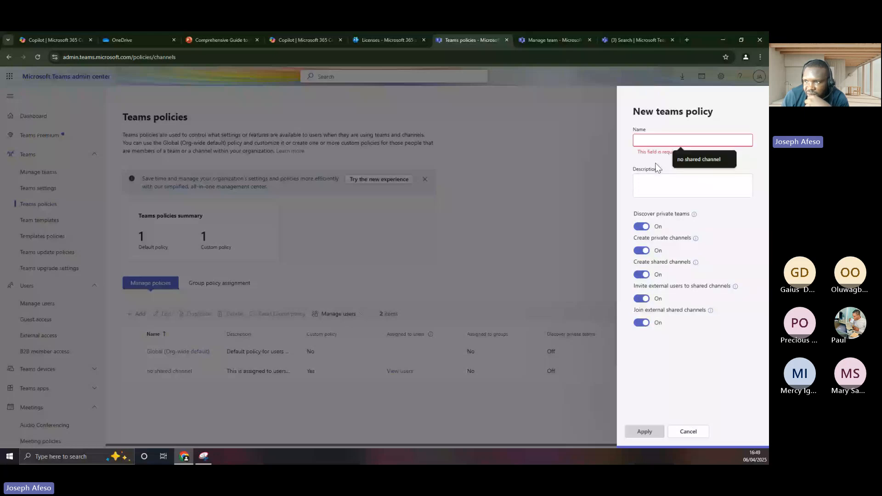
click(681, 155)
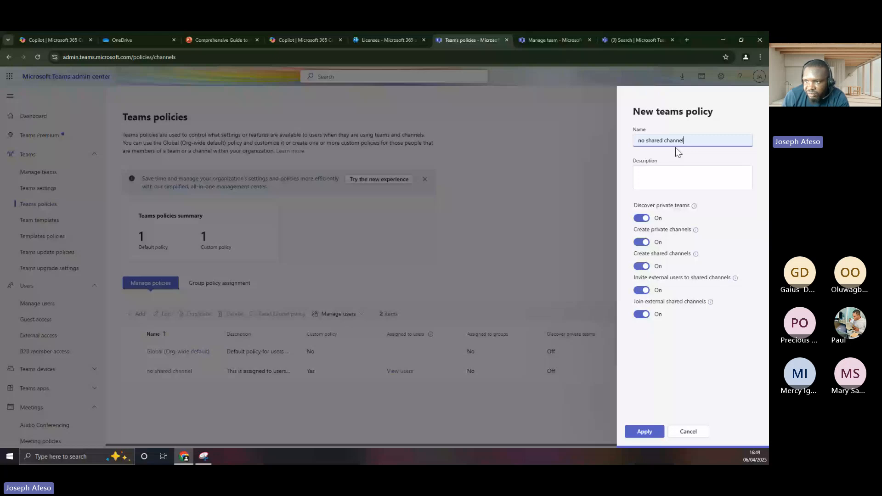
key(ctrl+a)
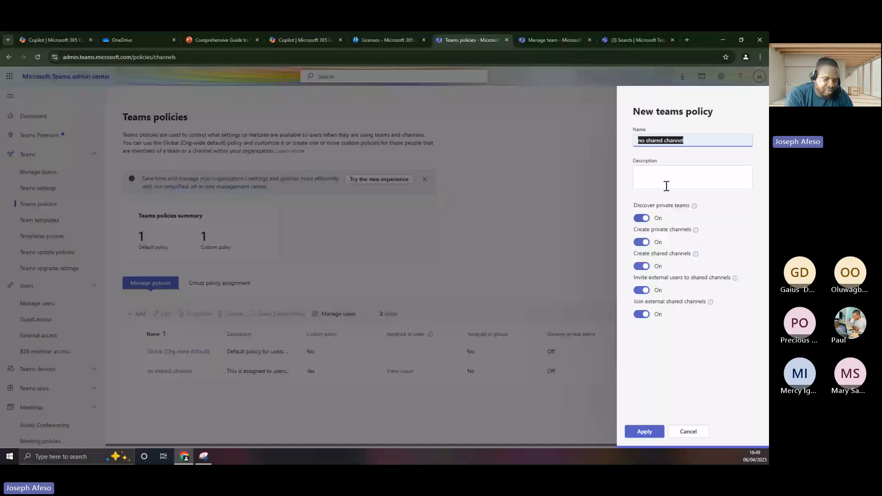
text(Di)
key(BackSpace)
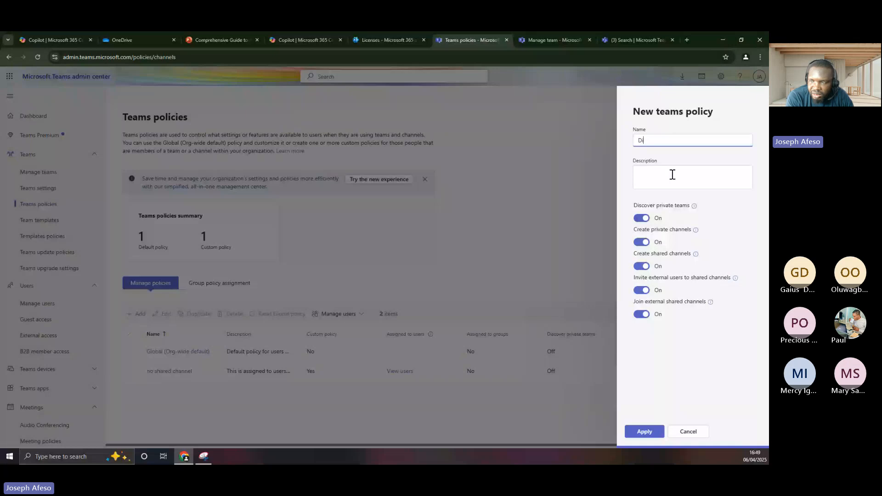
text(scovere)
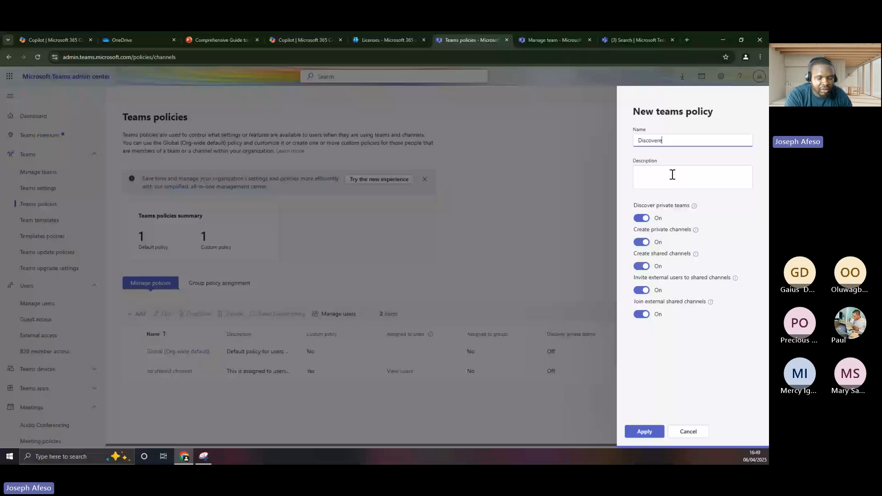
text(private team)
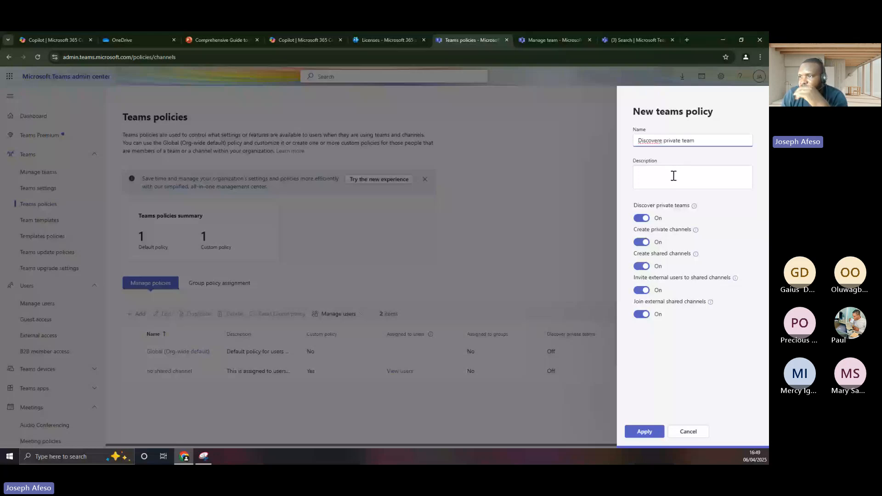
right_click(648, 141)
click(663, 148)
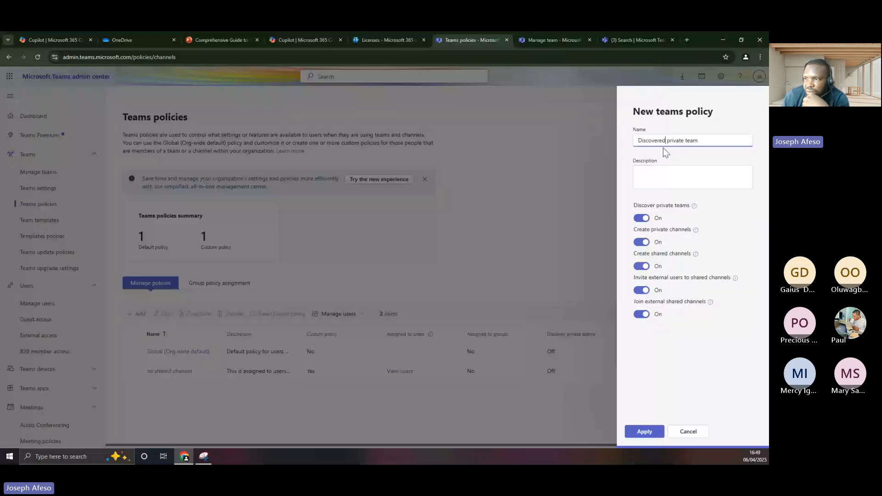
key(BackSpace)
key(BackSpace)
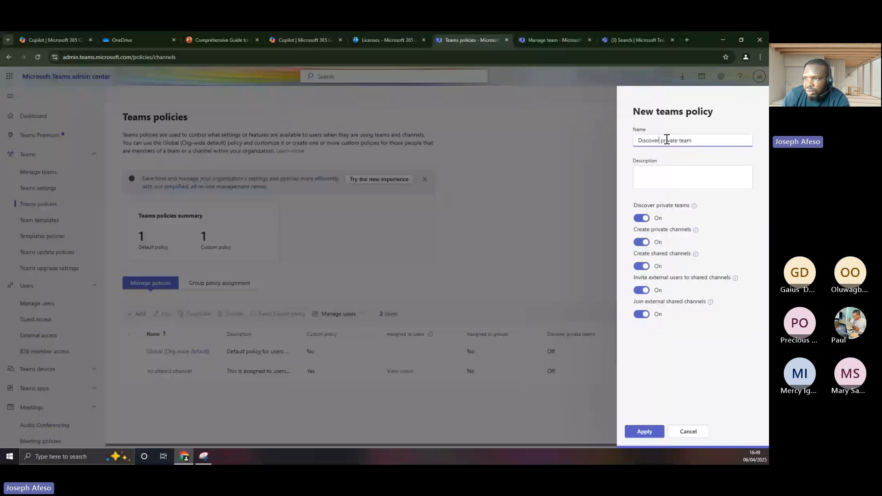
click(645, 432)
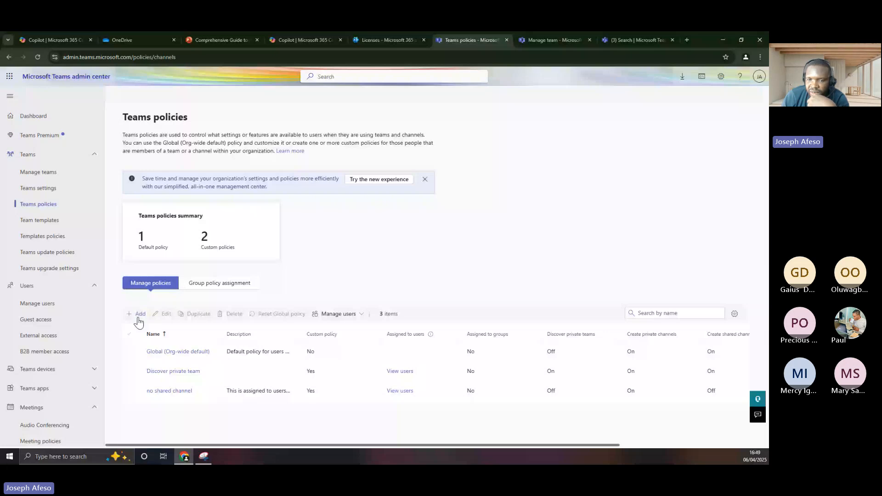
Step: Start a group policy assignment, search the groups for "market" and "sal", and add the Sales group
click(220, 284)
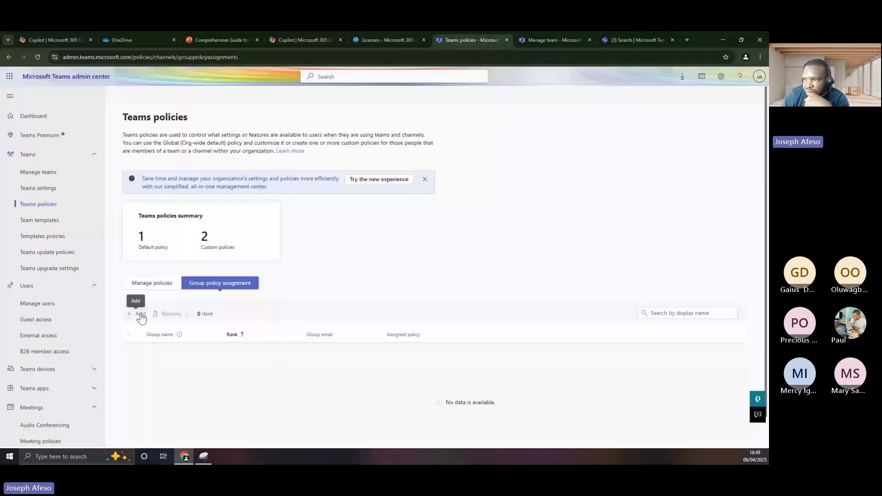
click(140, 315)
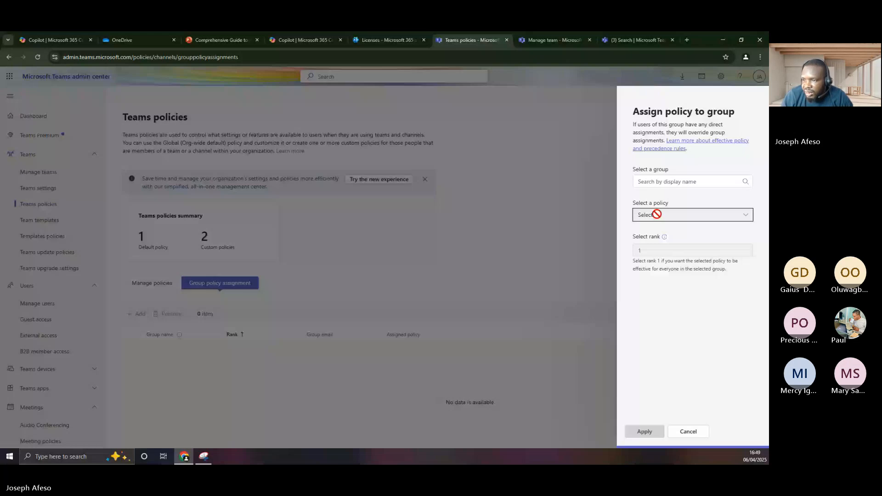
click(650, 181)
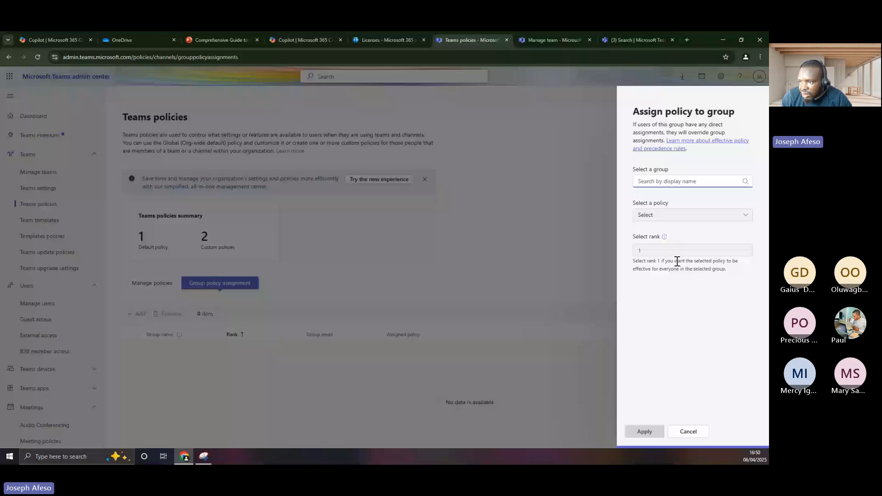
click(648, 181)
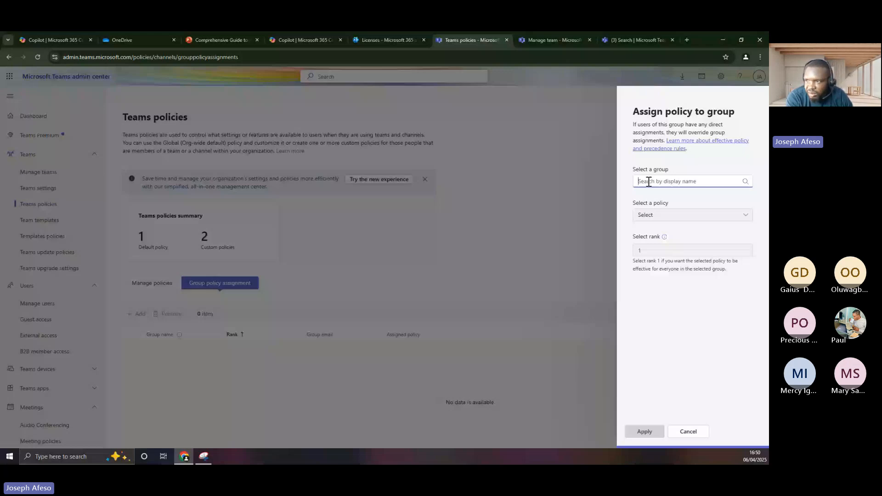
text(market)
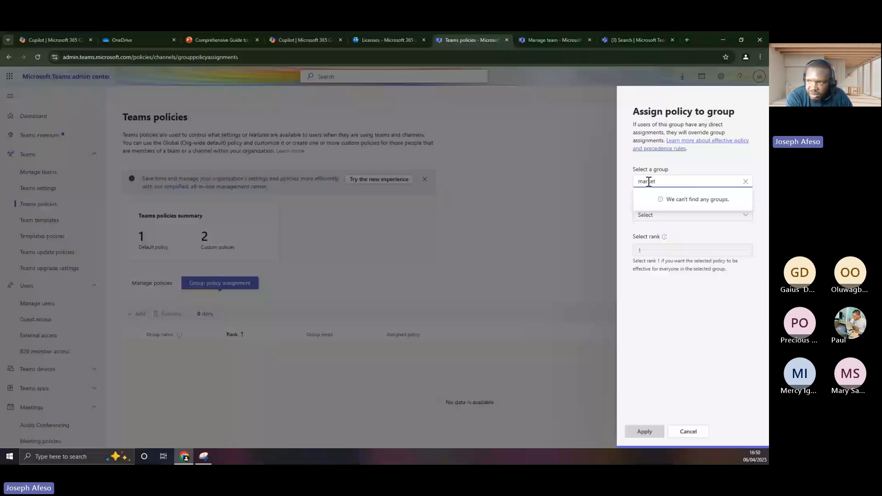
key(ctrl+a)
text(sal)
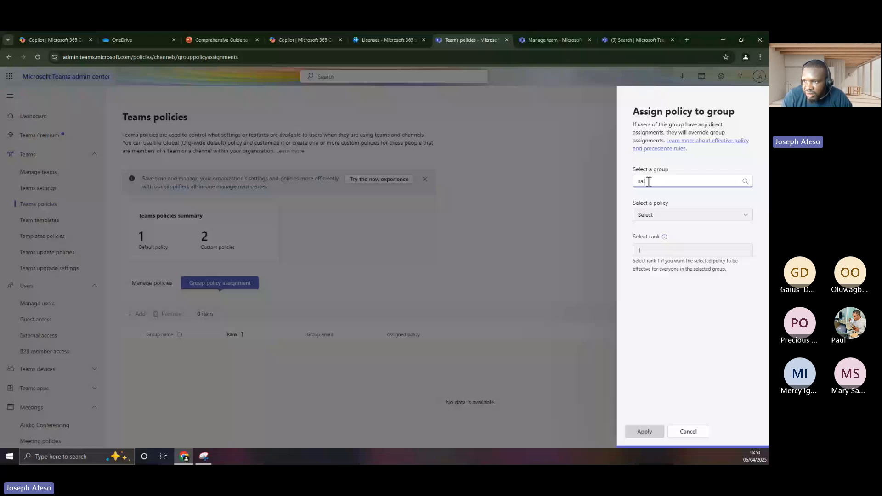
click(725, 207)
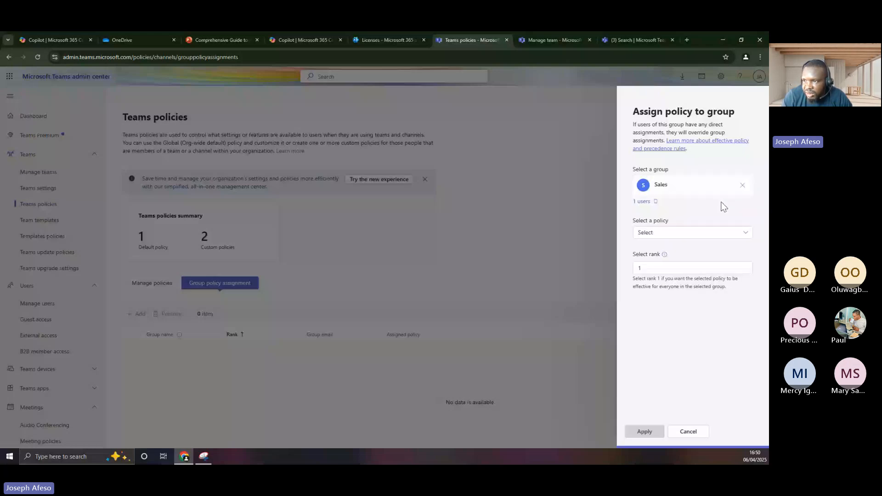
Step: Try to assign the no shared channel policy to the Sales group with rank 0, confirming the assignment
click(700, 234)
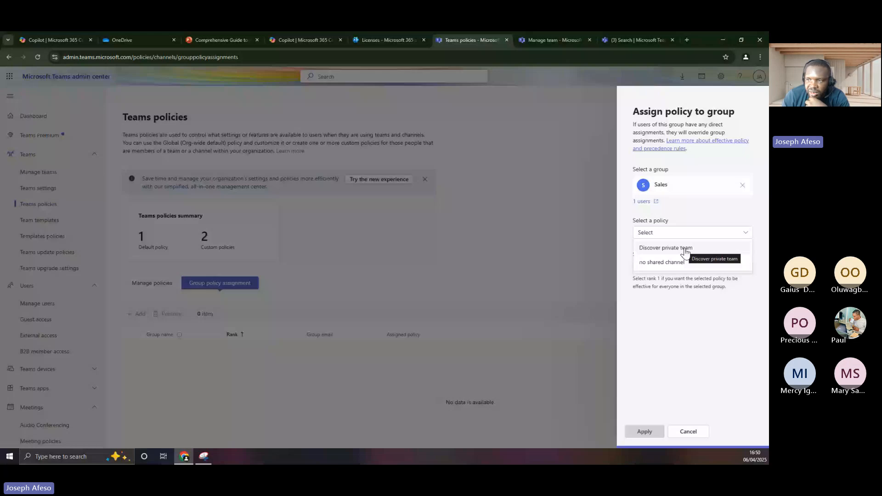
click(670, 263)
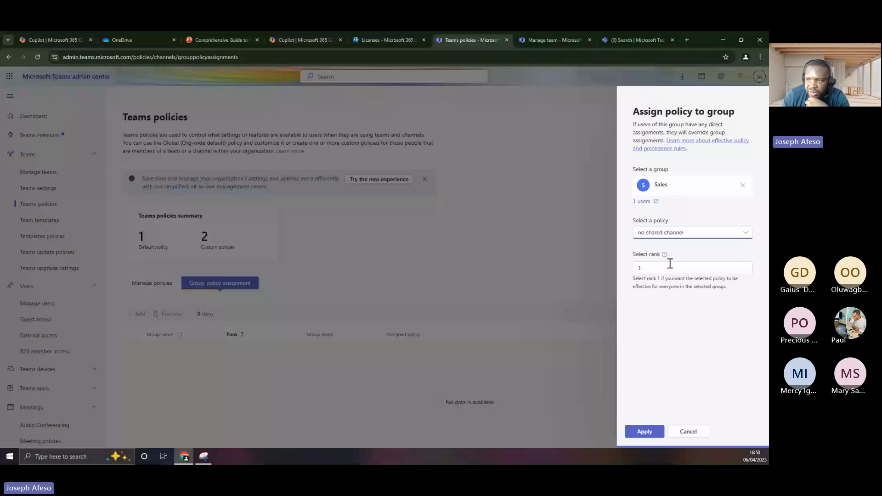
click(645, 271)
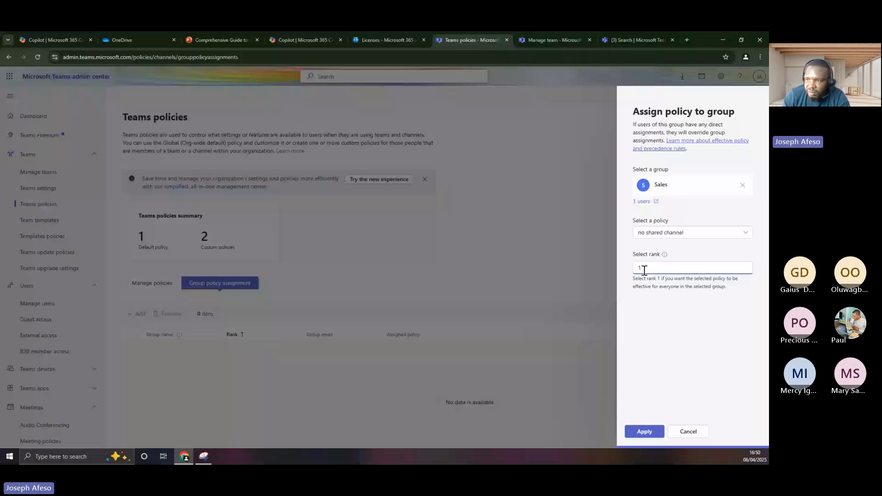
key(BackSpace)
text(0)
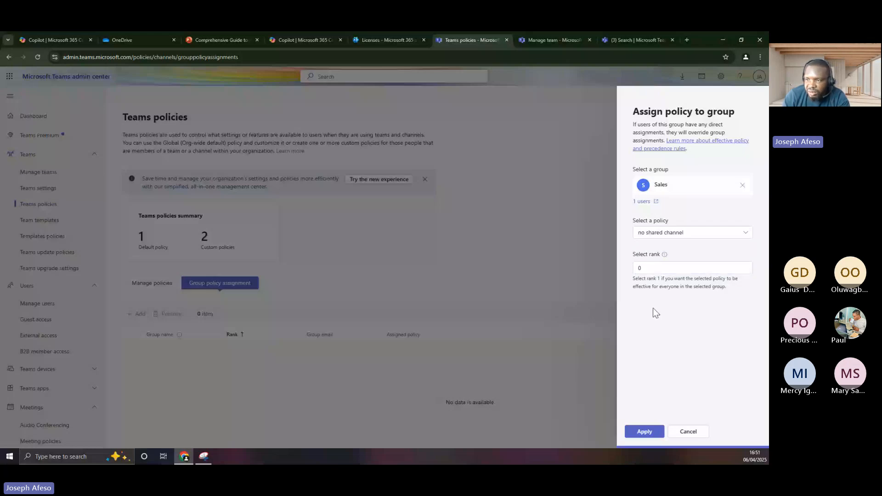
click(646, 425)
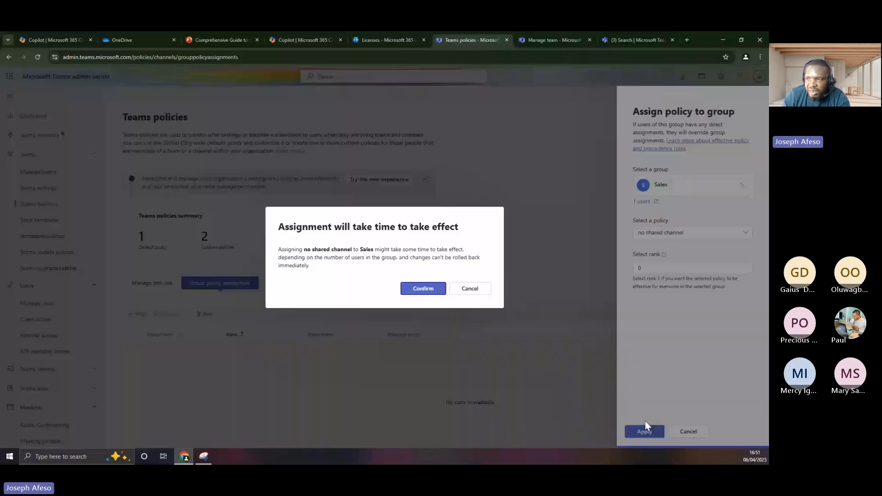
click(423, 289)
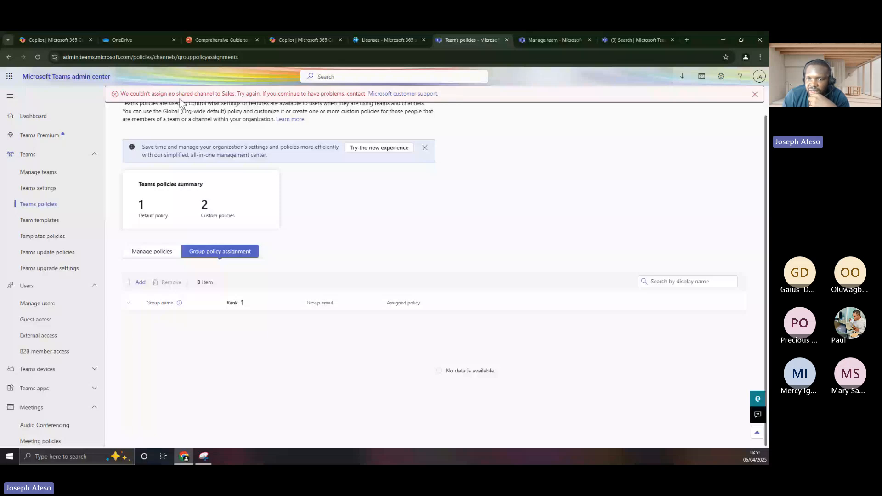
Step: Create a group policy assignment that gives the Sales group the no shared channel policy at rank 1
click(143, 283)
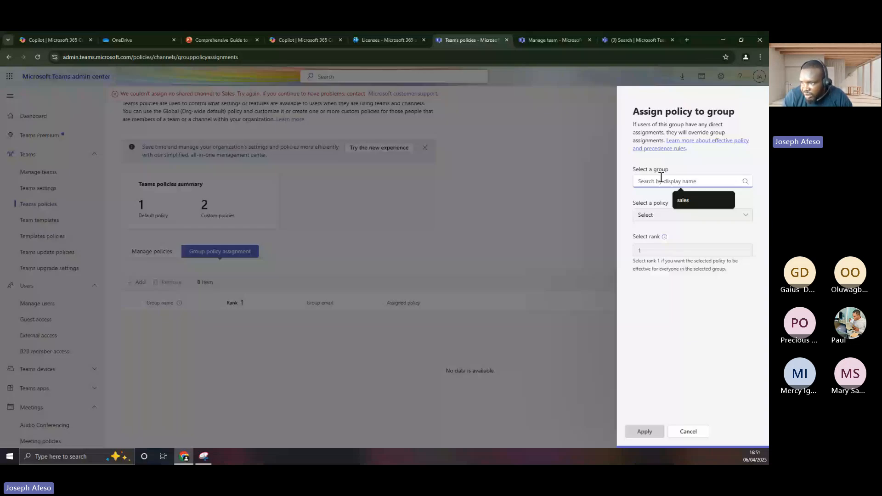
click(694, 200)
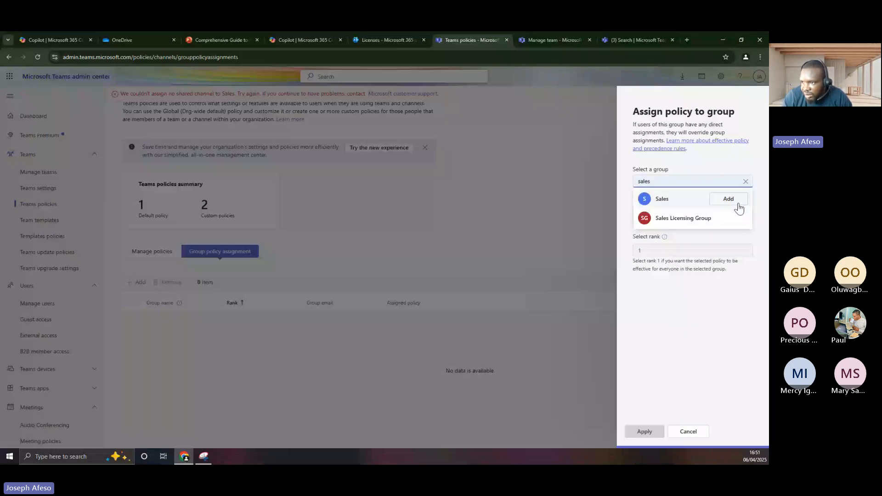
click(737, 199)
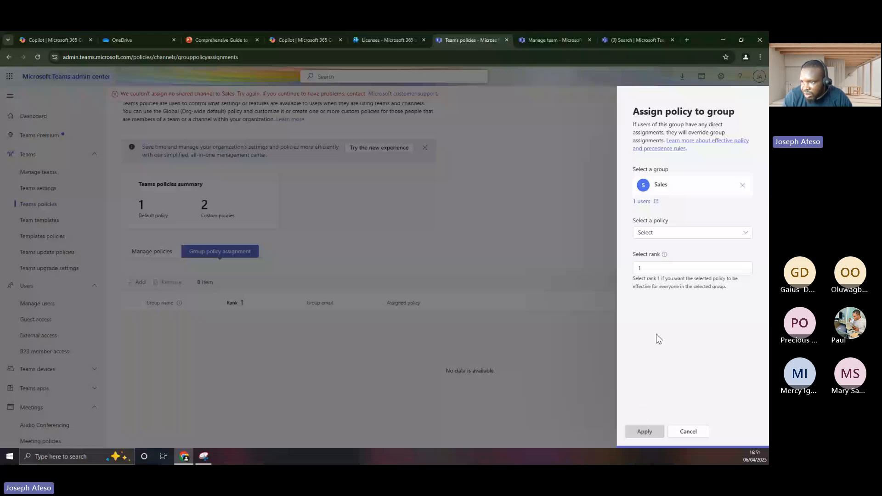
click(653, 233)
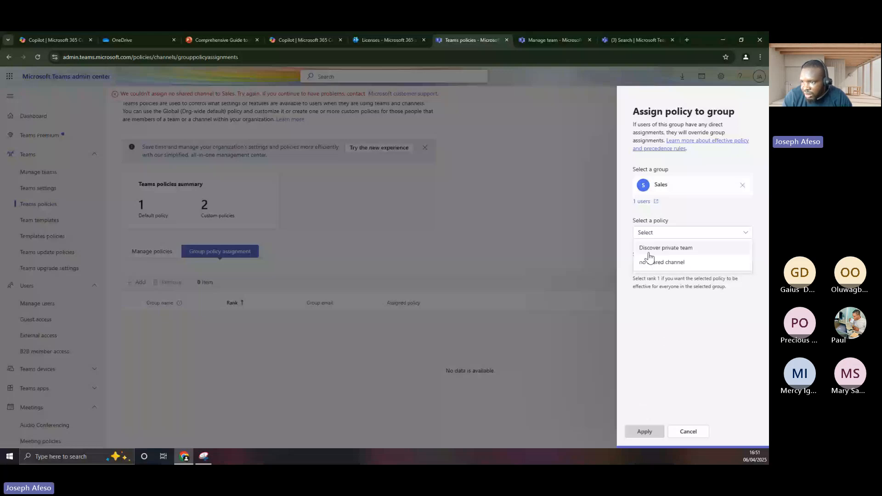
click(651, 261)
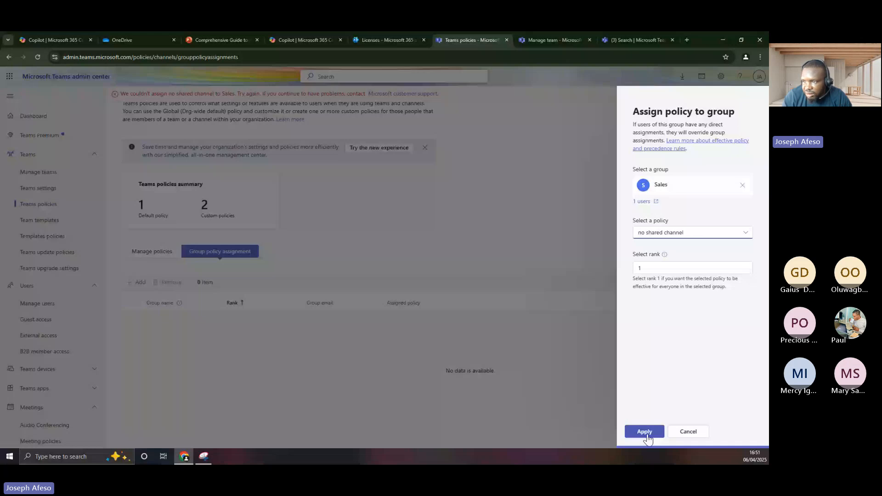
click(645, 434)
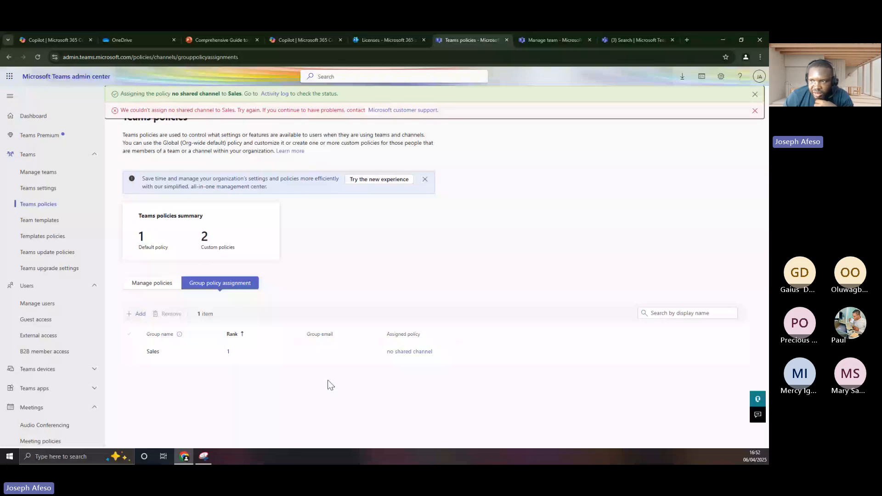
Step: Start another group policy assignment, search the groups for "sales", and select the Sales Licensing Group
click(146, 316)
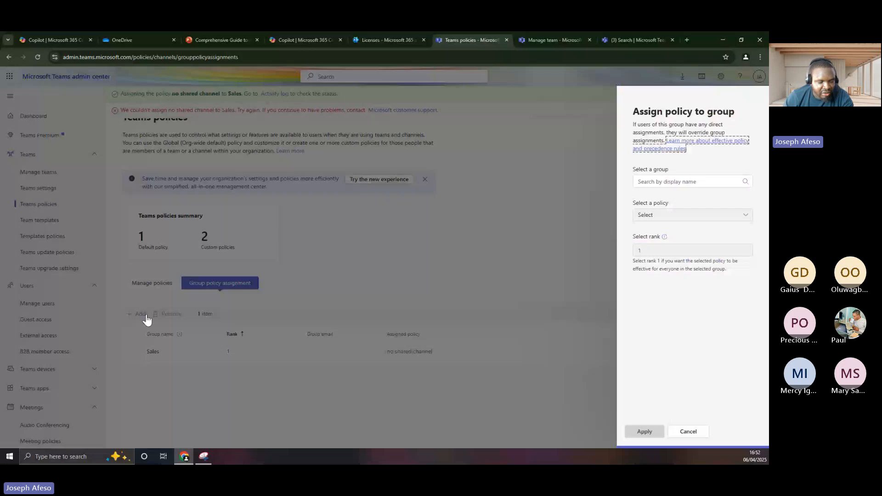
click(688, 184)
text(ma)
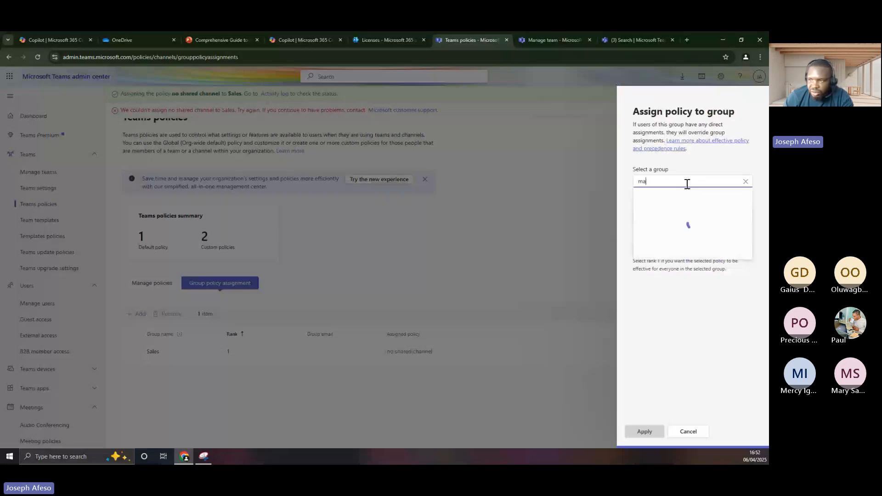
key(BackSpace)
key(BackSpace)
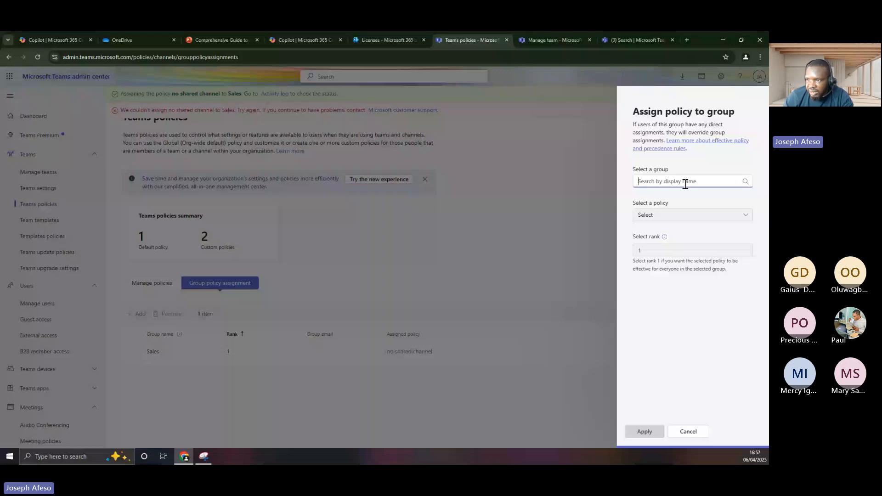
text(sales)
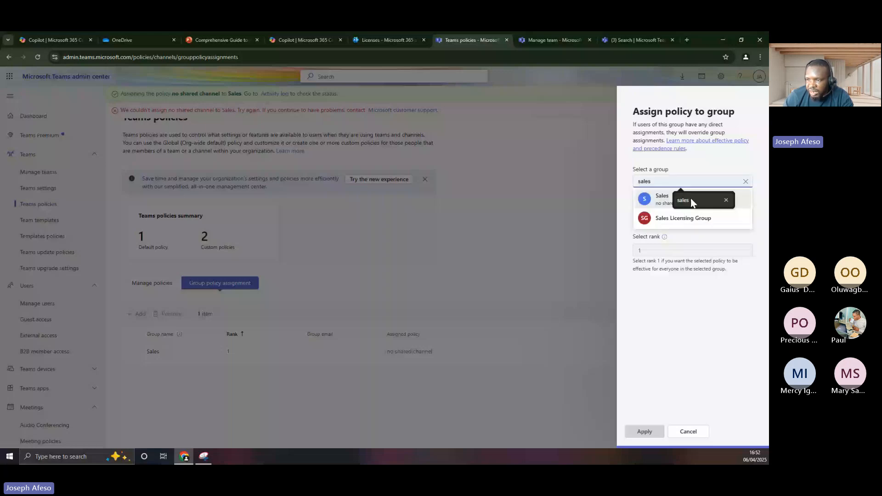
click(728, 219)
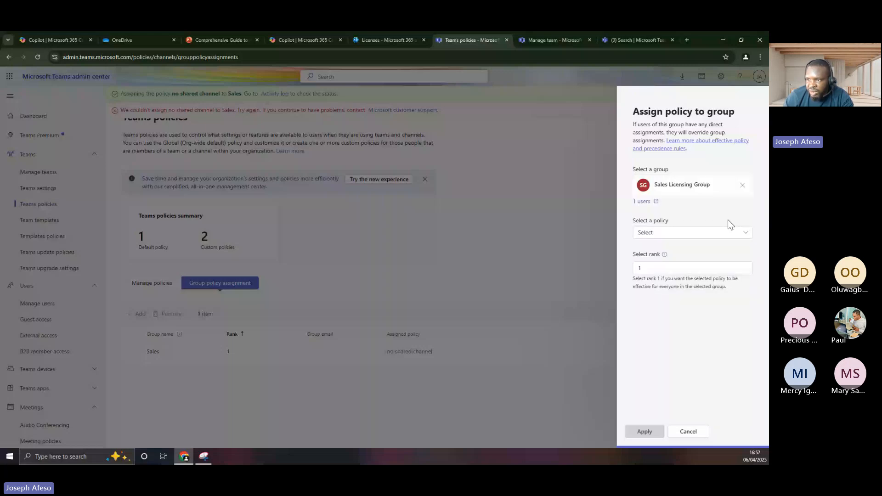
Step: Clear the prefilled rank in the Sales Licensing Group's policy assignment
click(640, 268)
key(BackSpace)
click(640, 268)
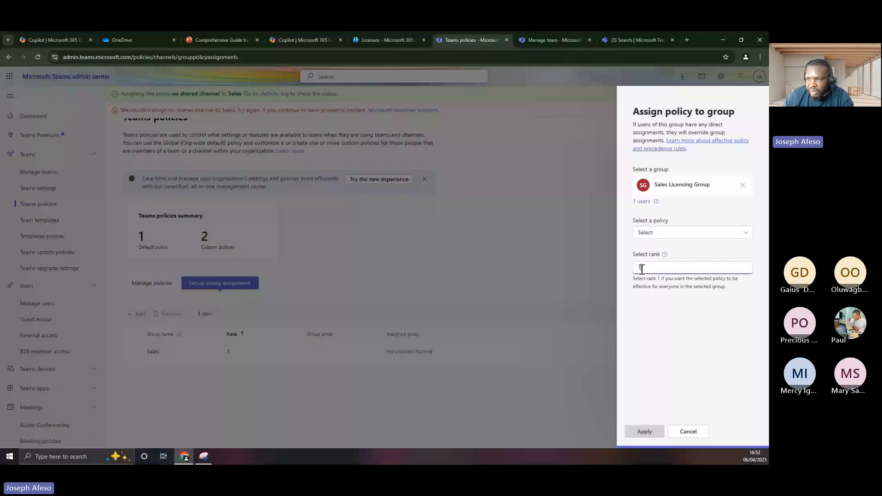
Step: Assign the no shared channel policy to the Sales Licensing Group with rank 2 and confirm the assignment
text(1)
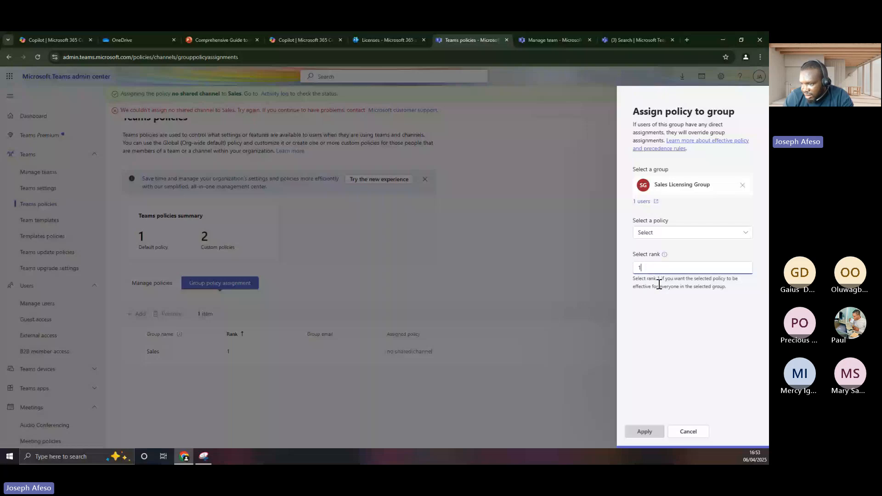
click(651, 233)
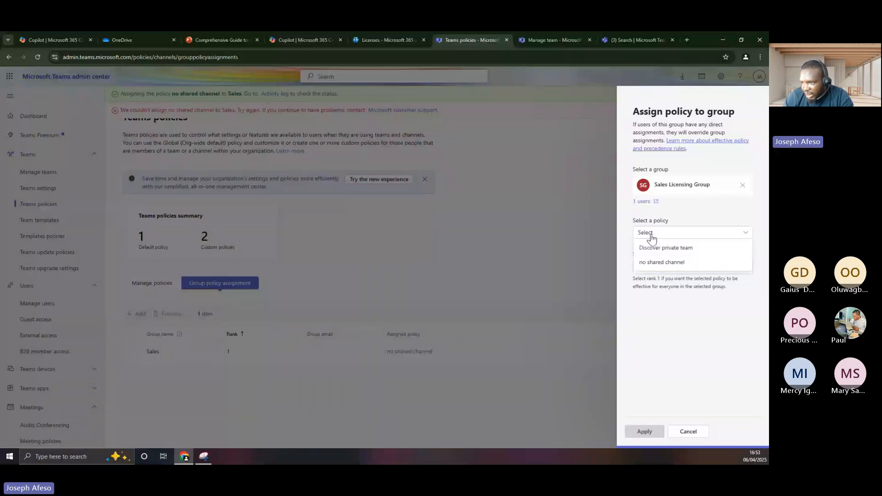
click(654, 265)
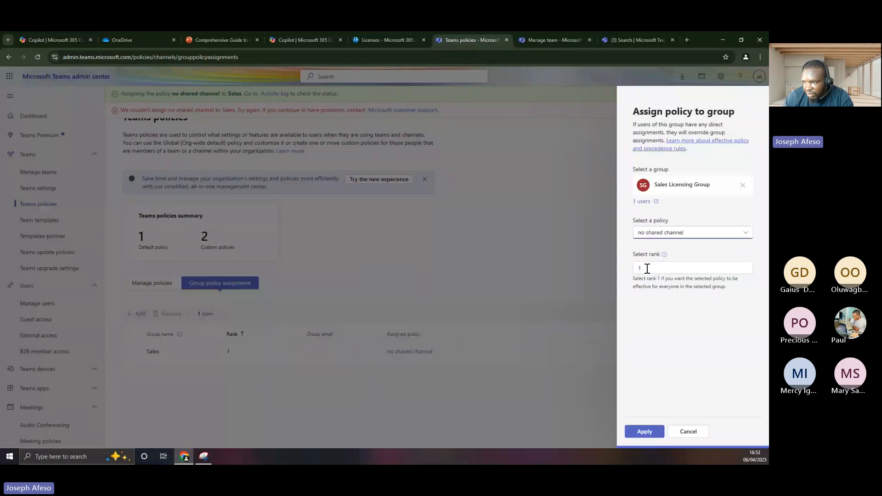
click(644, 269)
key(BackSpace)
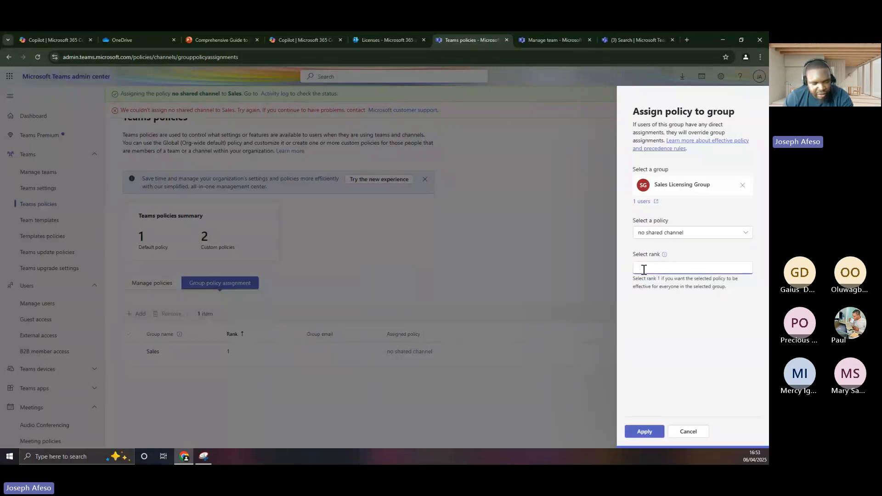
text(2)
click(645, 431)
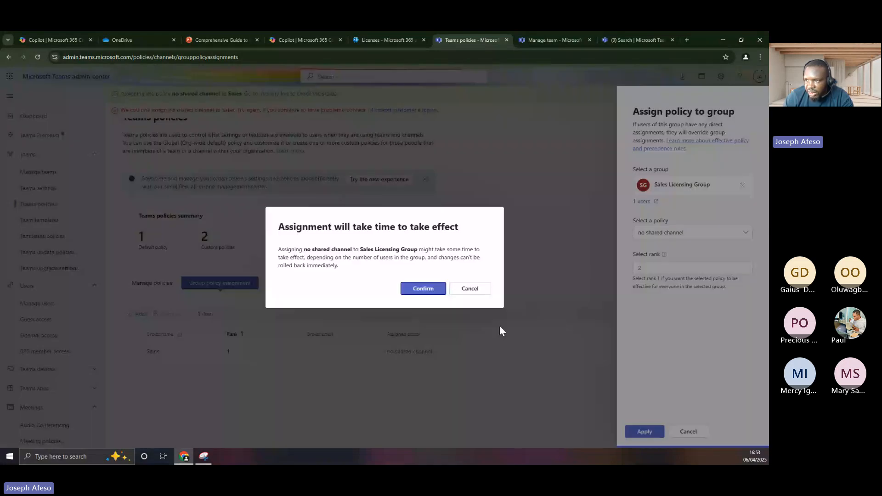
click(424, 288)
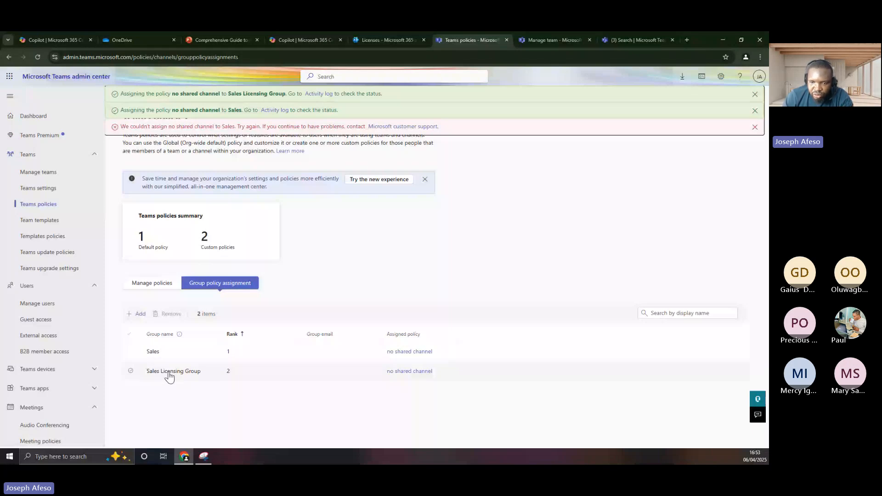
Step: Remove the Sales Licensing Group's policy assignment
click(233, 371)
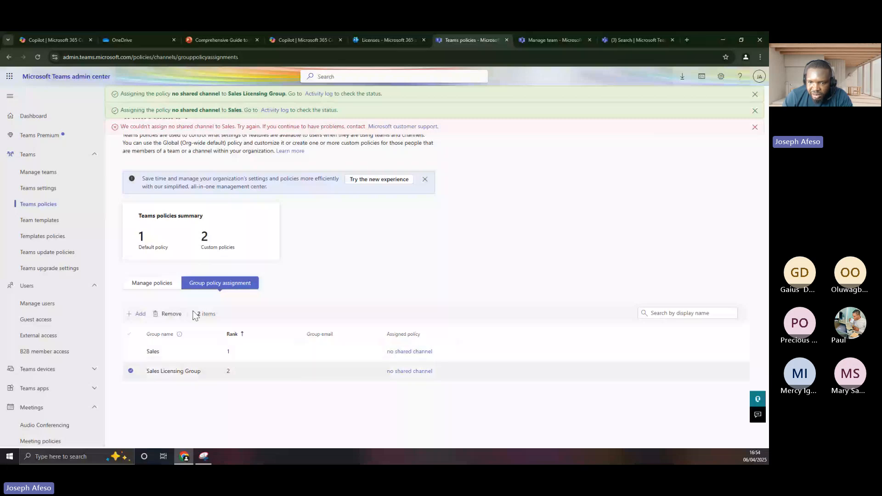
click(168, 314)
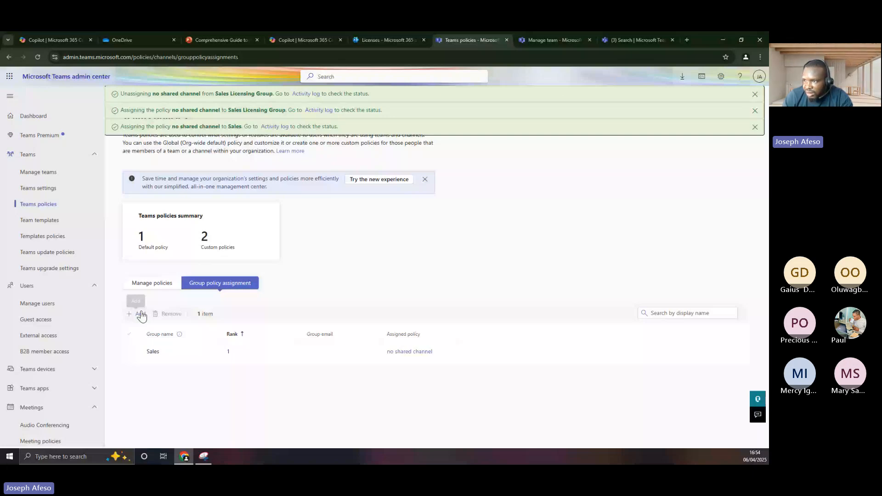
Step: Assign the Discover private team policy to the Sales Licensing Group with rank 2, and return to the list of Teams policies
click(142, 317)
click(693, 182)
text(sales)
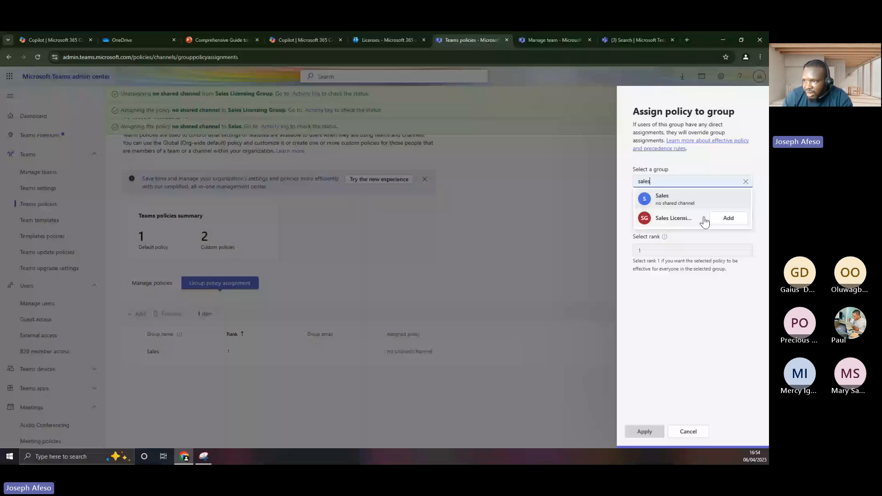
click(704, 222)
click(682, 233)
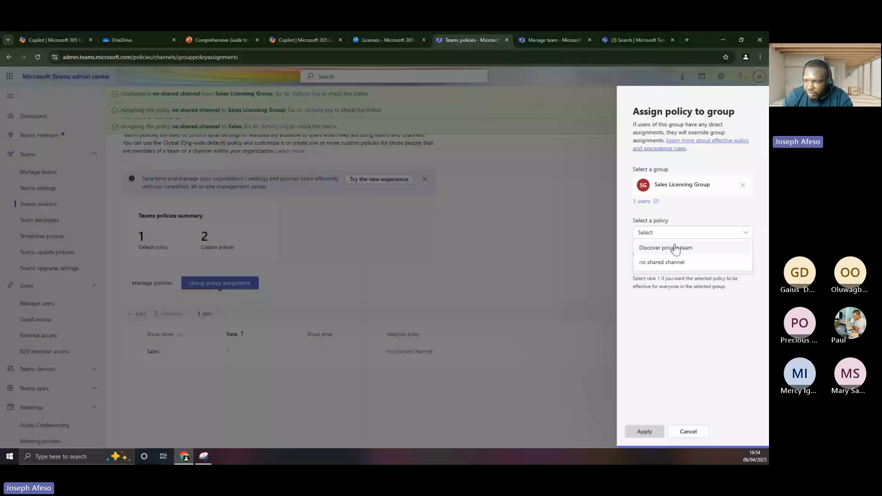
click(675, 248)
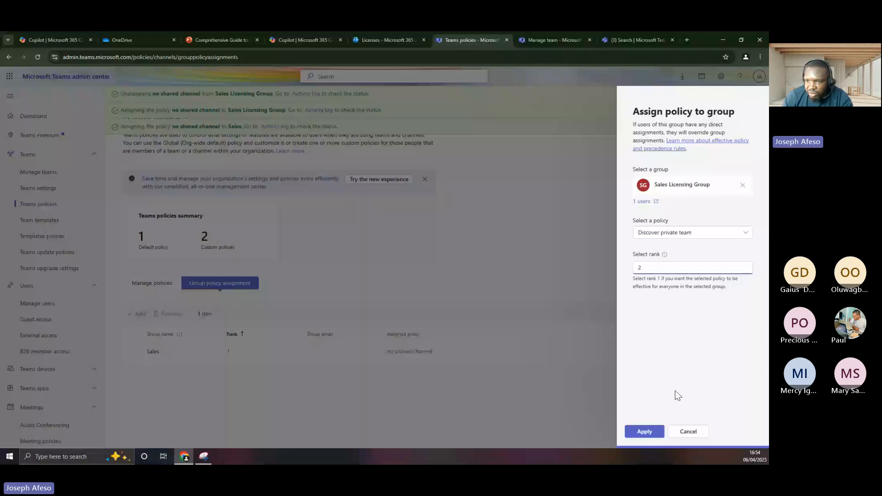
click(649, 431)
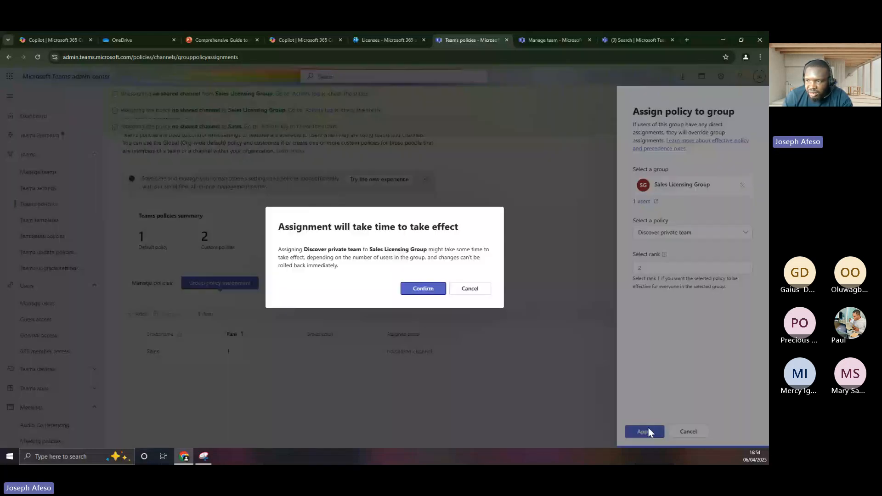
click(421, 289)
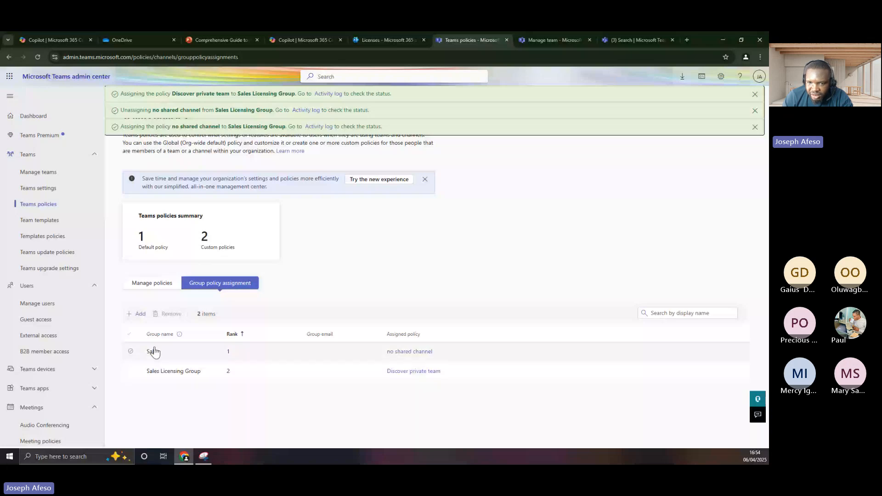
click(148, 287)
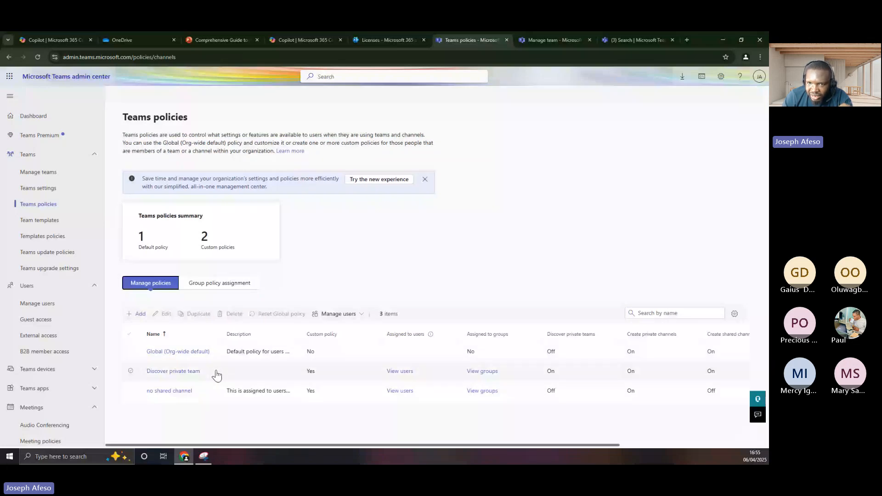
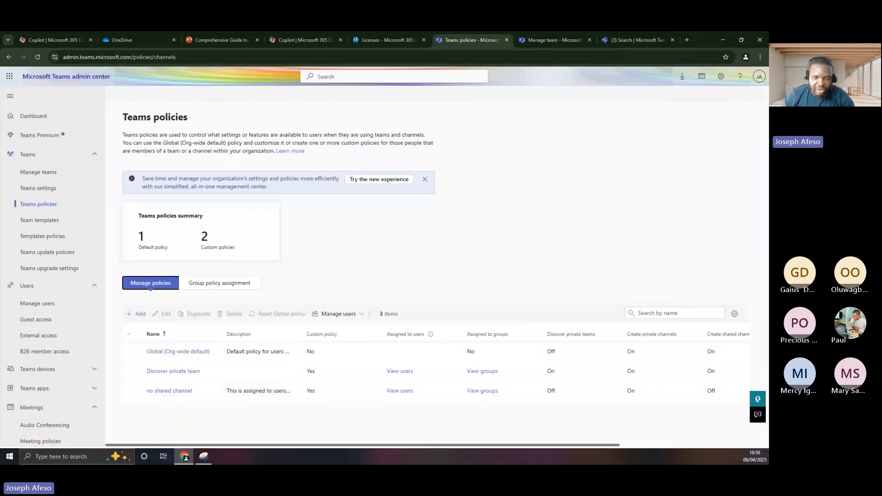
Step: Switch to Snipping Tool and capture a new rectangular snip of the blank area beside the Teams policies text
click(214, 456)
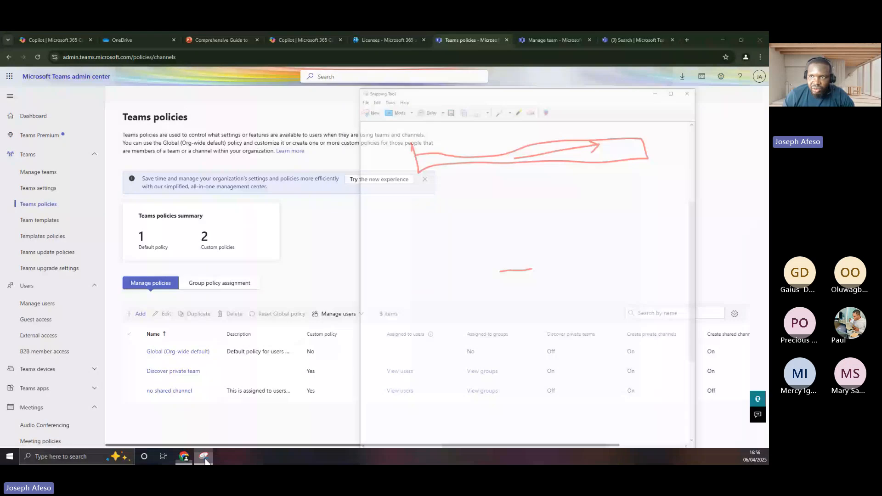
click(402, 60)
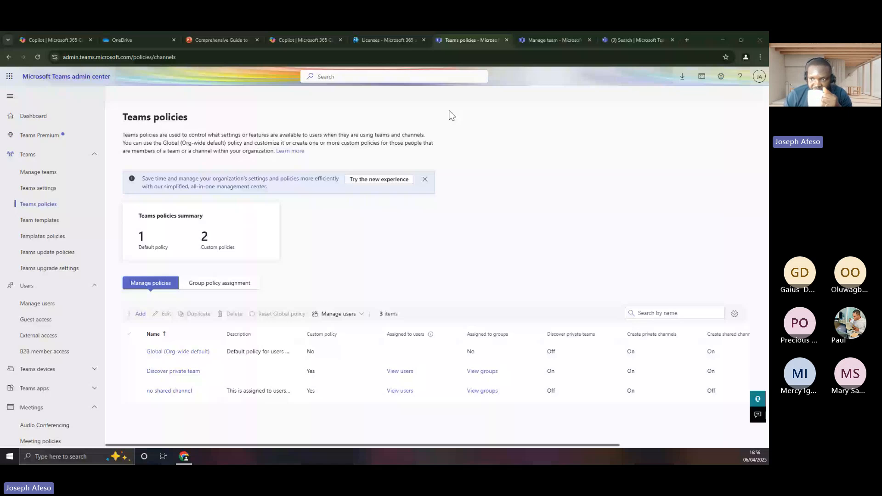
drag(449, 111, 718, 283)
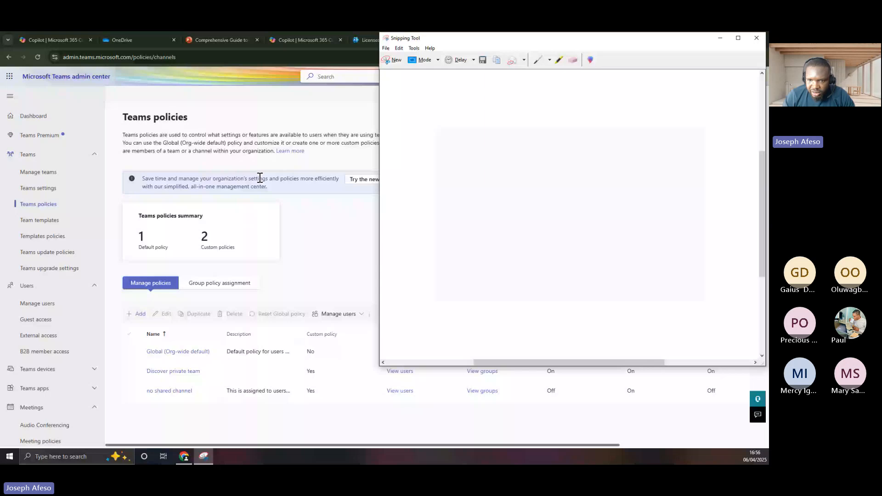
drag(458, 136, 457, 160)
drag(465, 137, 467, 154)
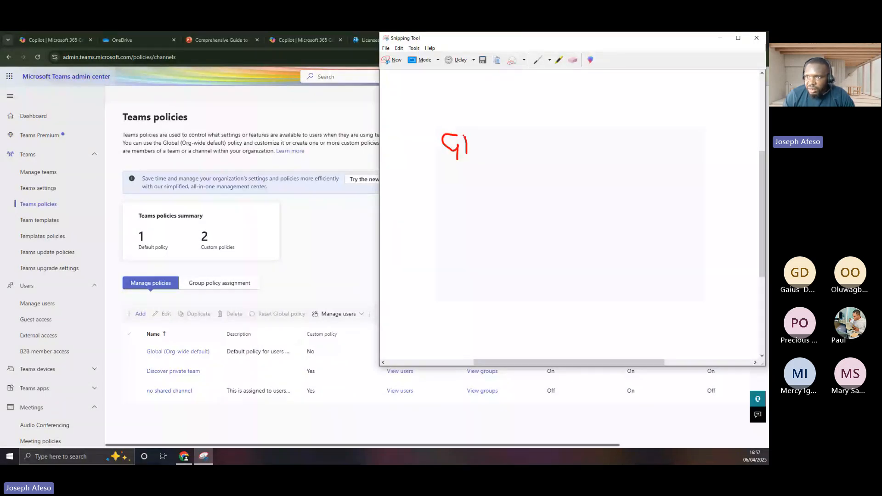
drag(456, 130, 456, 150)
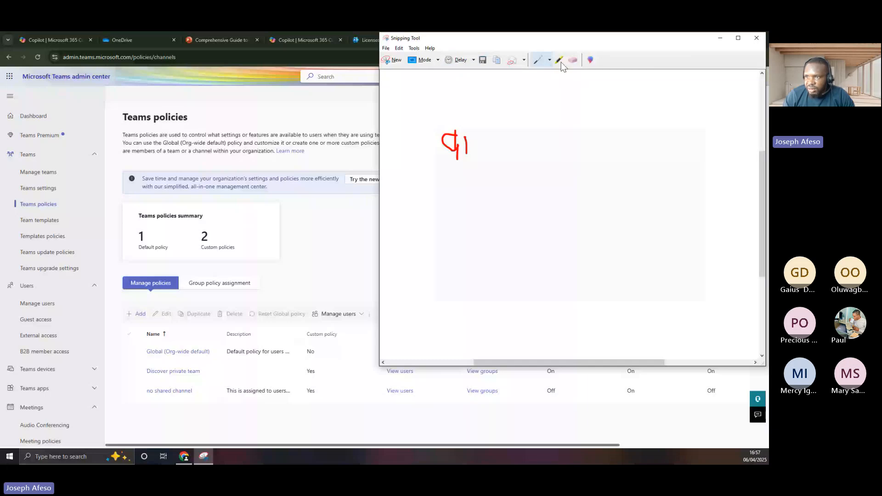
click(573, 60)
drag(466, 146, 455, 146)
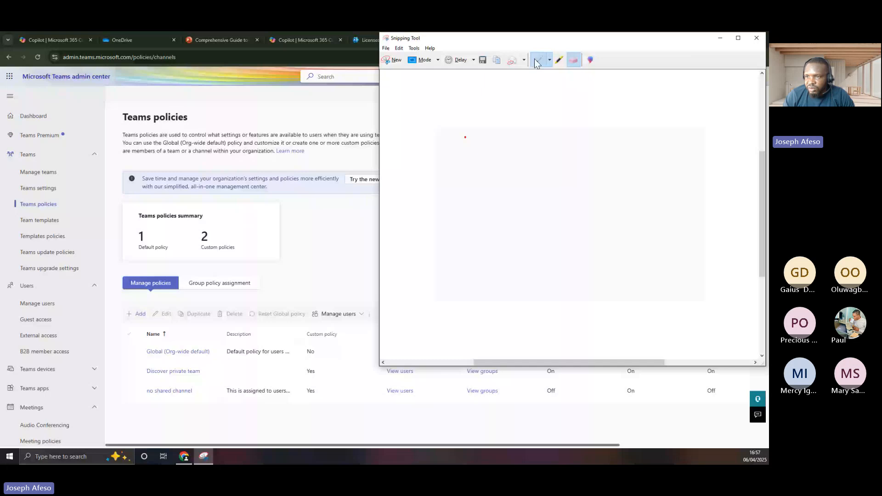
Step: Handwrite a red "D" joined by a line to an "A" on the snip, with "A grp" beneath the A
click(538, 61)
drag(455, 132, 459, 159)
drag(492, 147, 531, 144)
mouse_move(542, 140)
mouse_down()
mouse_move(543, 155)
mouse_move(558, 155)
mouse_up()
drag(541, 149, 555, 148)
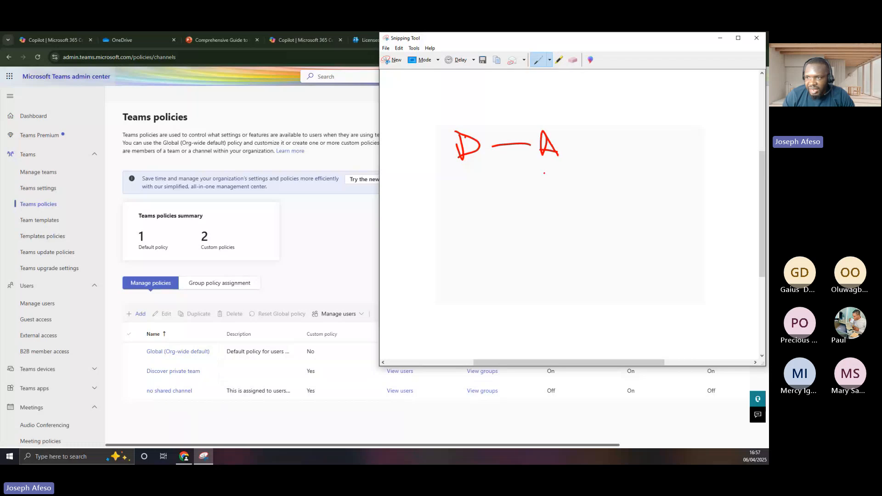
mouse_move(545, 170)
mouse_down()
mouse_move(541, 193)
mouse_move(591, 175)
mouse_move(596, 199)
mouse_move(630, 170)
mouse_move(615, 182)
mouse_up()
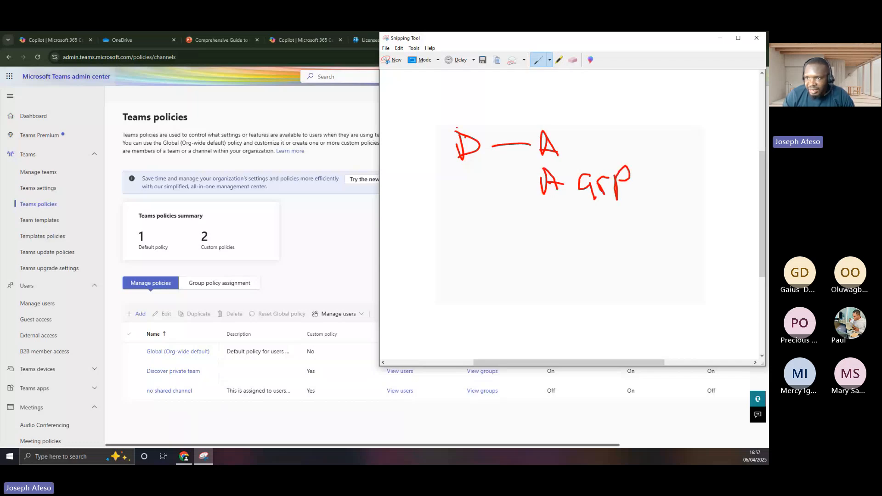
Step: Draw a box around the "D" and add a tick after "grp"
drag(453, 128, 494, 154)
drag(454, 128, 494, 153)
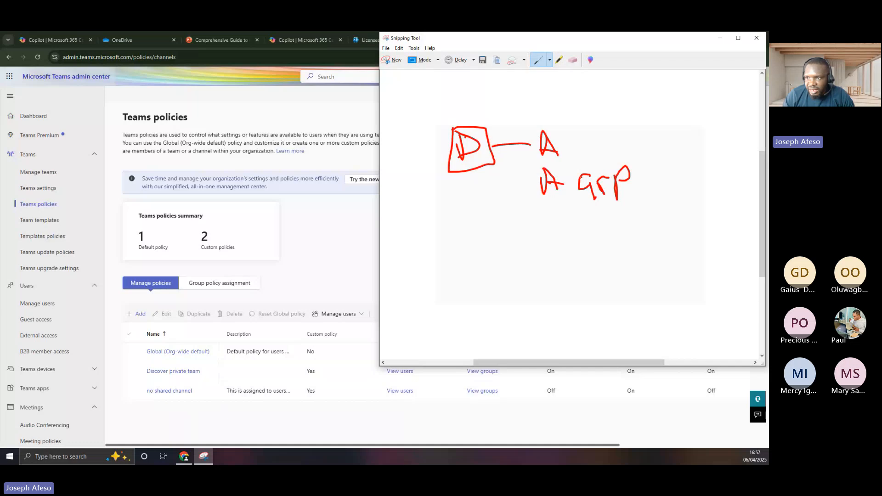
mouse_move(624, 187)
mouse_down()
mouse_move(632, 196)
mouse_move(651, 172)
mouse_up()
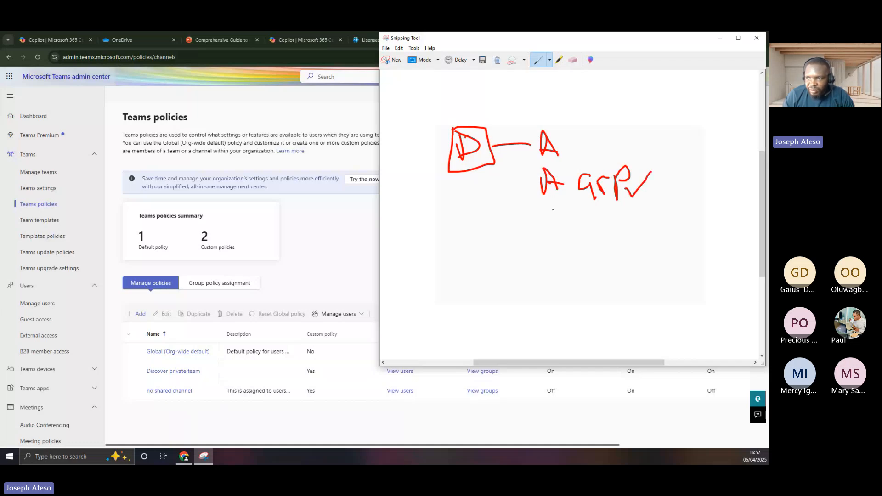
Step: Handwrite a third row reading A "None" below the "A grp" row
mouse_move(554, 209)
mouse_down()
mouse_move(541, 228)
mouse_move(563, 233)
mouse_move(577, 223)
mouse_up()
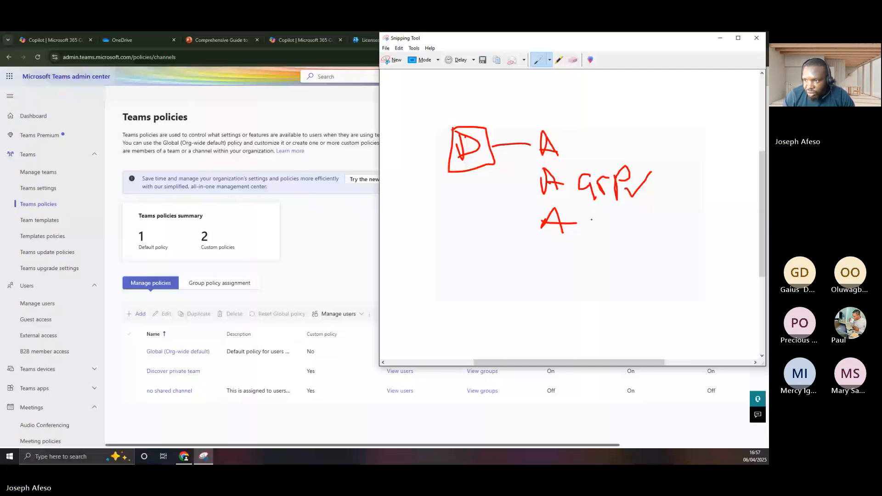
drag(592, 218, 593, 236)
drag(590, 217, 605, 207)
drag(611, 221, 612, 222)
mouse_move(626, 226)
mouse_down()
mouse_move(637, 242)
mouse_move(648, 232)
mouse_up()
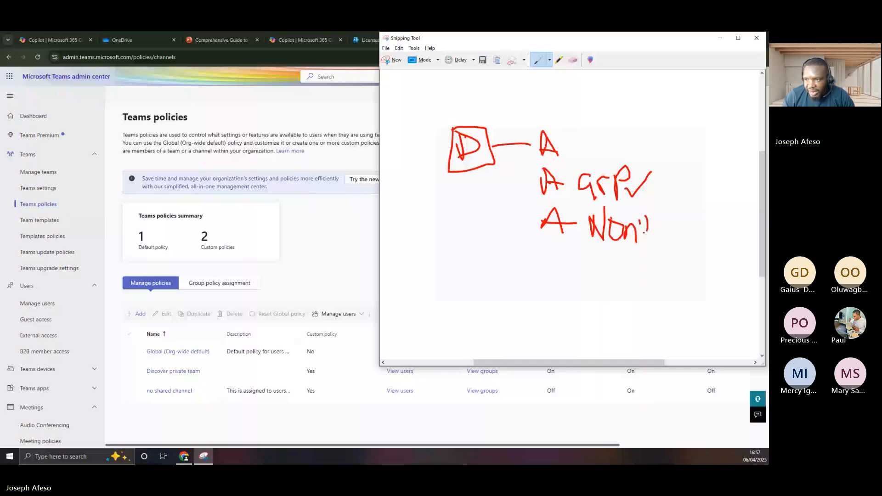
drag(583, 208, 585, 221)
drag(588, 208, 590, 220)
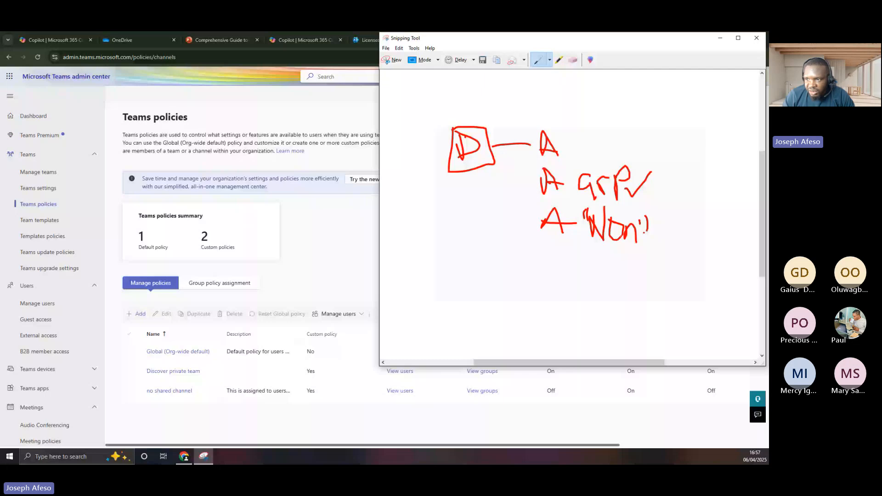
drag(638, 235, 650, 245)
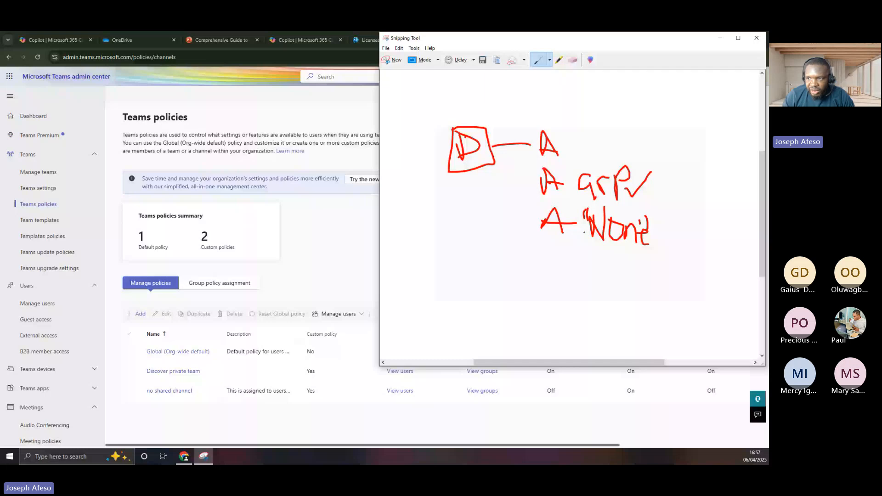
Step: Draw an arrow from "None" to its A, a small circle beside that A, and ticks in front of all three rows
drag(581, 229, 585, 240)
drag(522, 217, 516, 218)
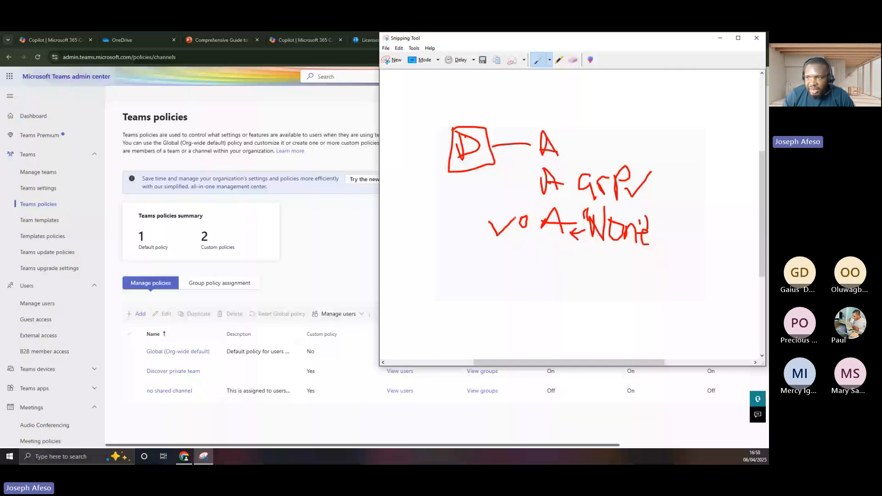
mouse_move(490, 181)
mouse_down()
mouse_move(516, 176)
mouse_move(527, 143)
mouse_up()
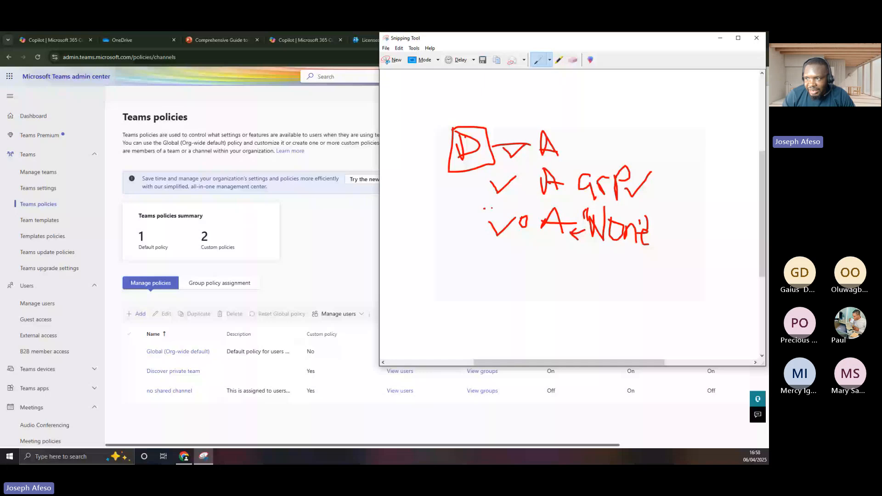
Step: Box the "None" row, draw curved arrows from it to "grp" and the first A, and add another arrow pointing to "grp"
drag(676, 212, 681, 224)
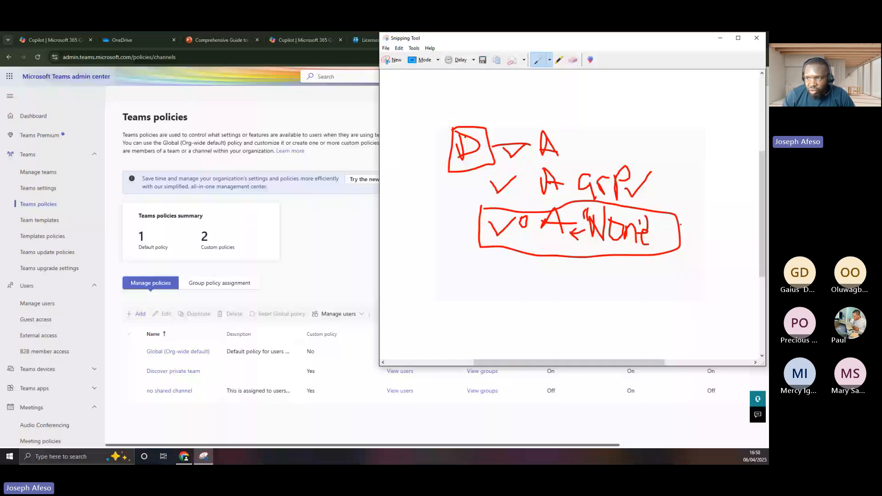
drag(657, 186, 680, 226)
drag(658, 185, 652, 186)
mouse_move(659, 174)
mouse_down()
mouse_move(645, 184)
mouse_move(654, 198)
mouse_up()
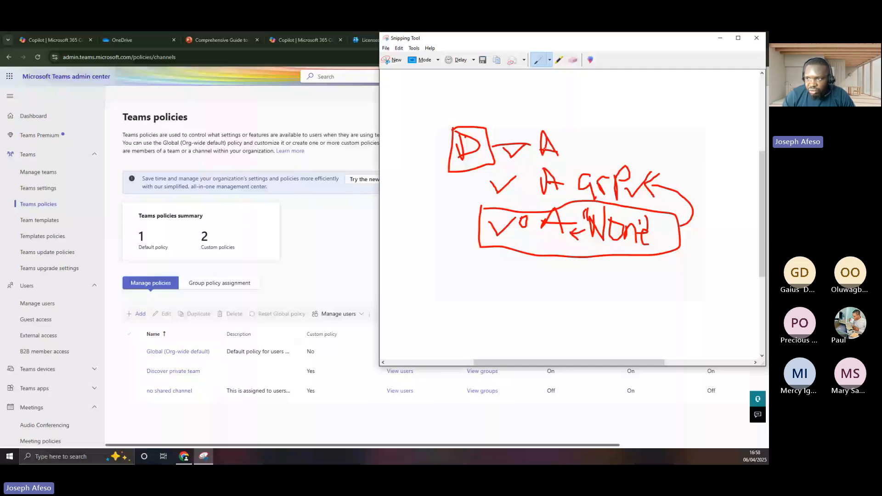
mouse_move(683, 238)
mouse_down()
mouse_move(562, 146)
mouse_move(569, 153)
mouse_up()
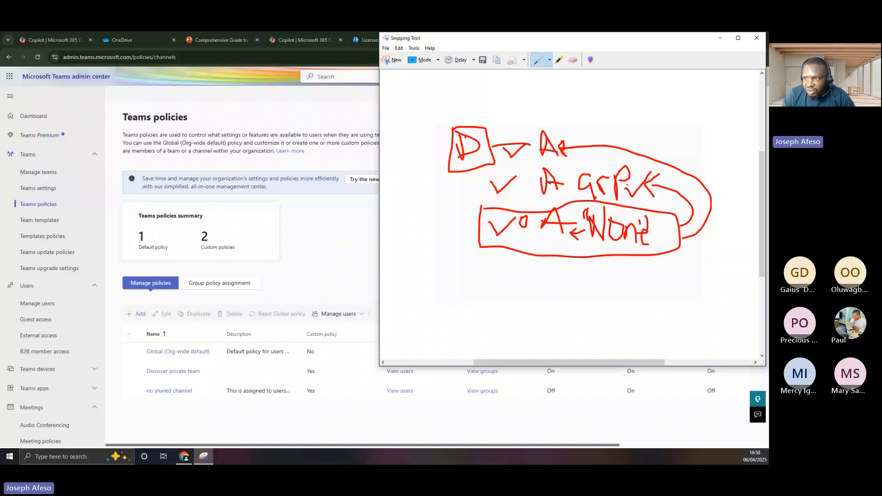
drag(629, 180, 741, 168)
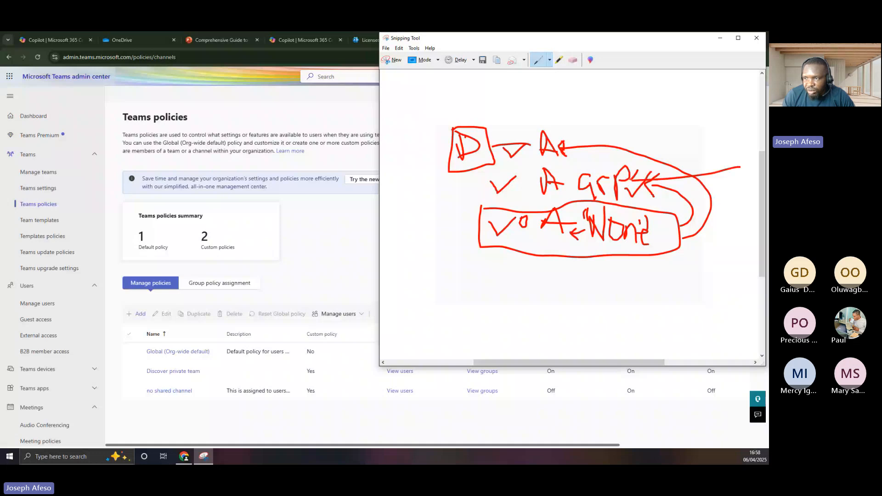
Step: Add another arrowhead mark after "grp" and draw a tall vertical double-headed arrow beside the boxed "D"
drag(629, 192, 646, 176)
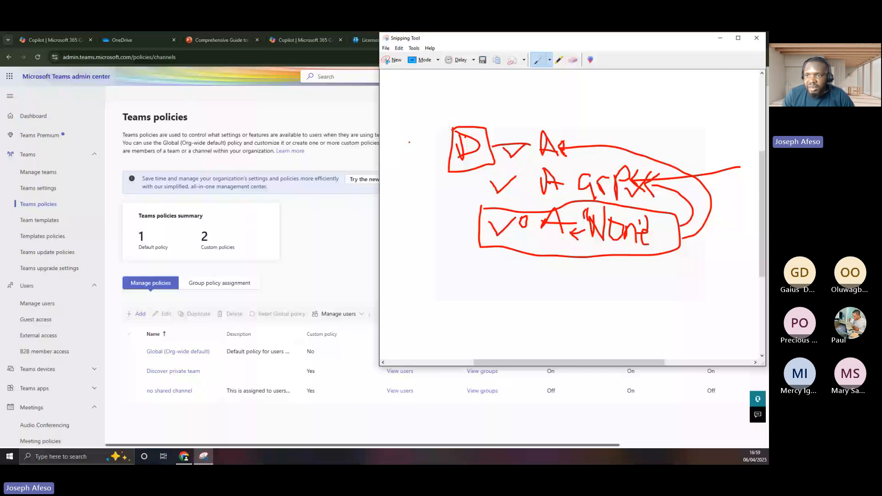
drag(401, 135, 396, 221)
mouse_move(403, 134)
mouse_down()
mouse_move(412, 159)
mouse_move(394, 145)
mouse_up()
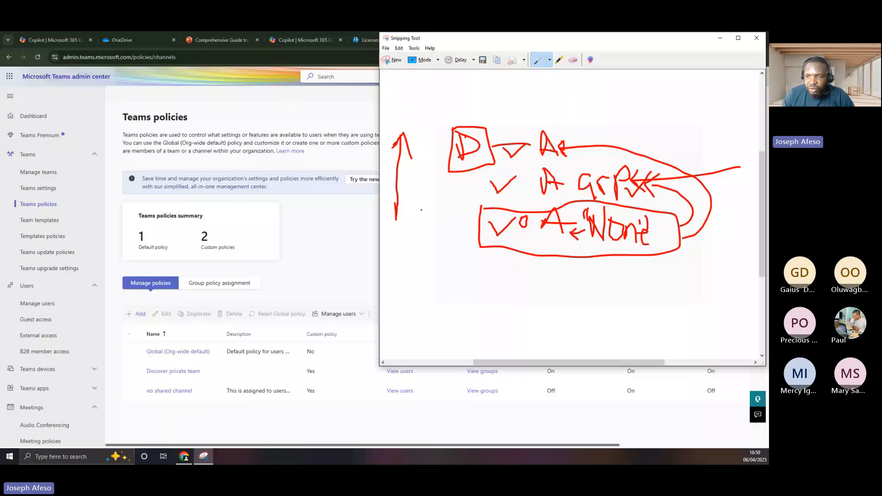
Step: Handwrite three short lines beside the "None" box, with "Grp" as the middle one, and add a small tick in front of it
mouse_move(425, 206)
mouse_down()
mouse_move(451, 204)
mouse_move(464, 216)
mouse_move(432, 257)
mouse_up()
drag(440, 232, 448, 232)
drag(456, 227, 458, 236)
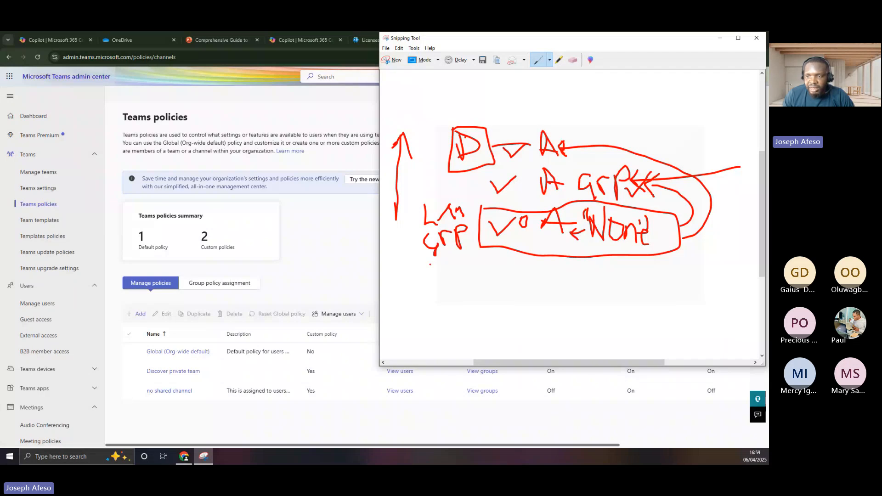
mouse_move(425, 276)
mouse_down()
mouse_move(454, 273)
mouse_move(427, 265)
mouse_up()
drag(402, 244, 414, 241)
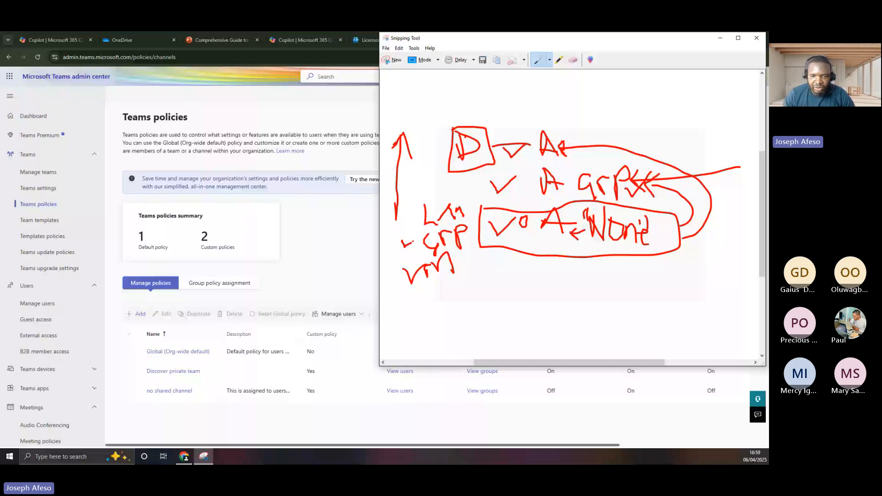
Step: Switch to the Teams web app in the browser and search its additional apps for "teams"
click(269, 235)
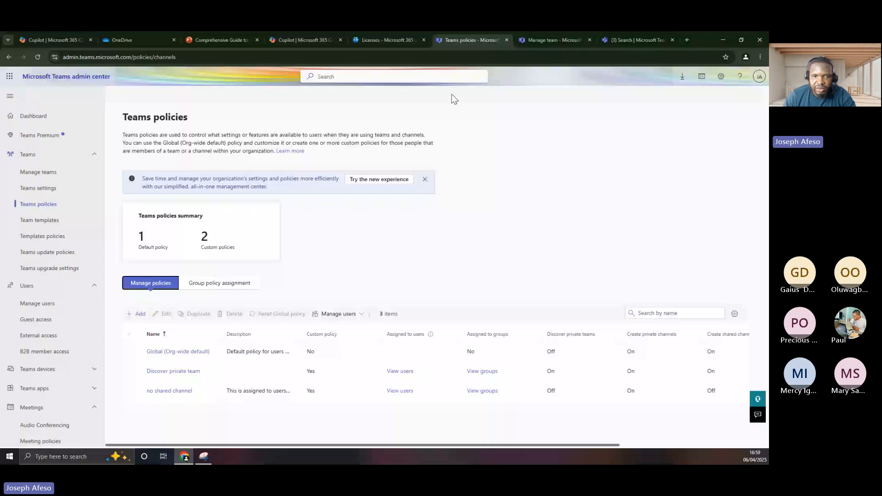
click(606, 40)
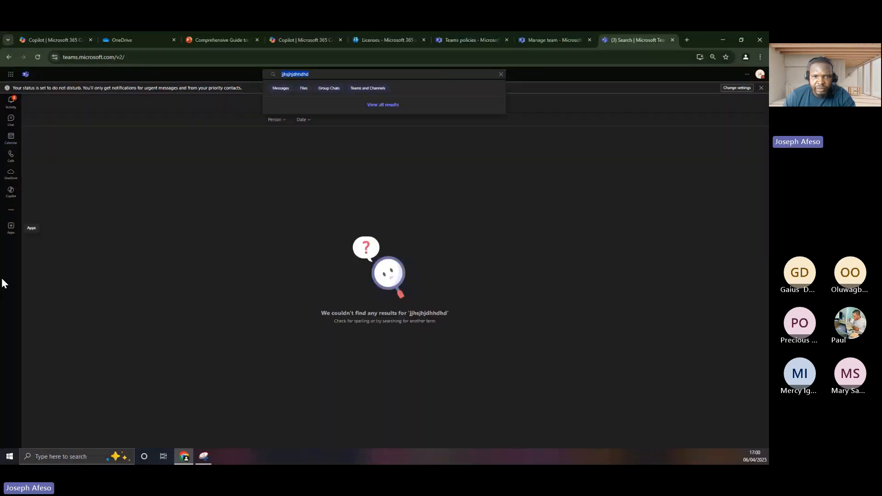
click(14, 213)
click(13, 214)
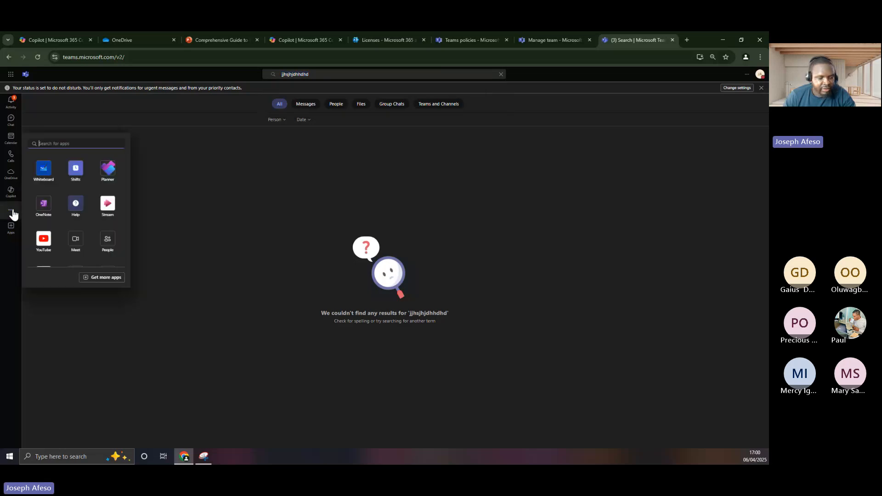
text(tea)
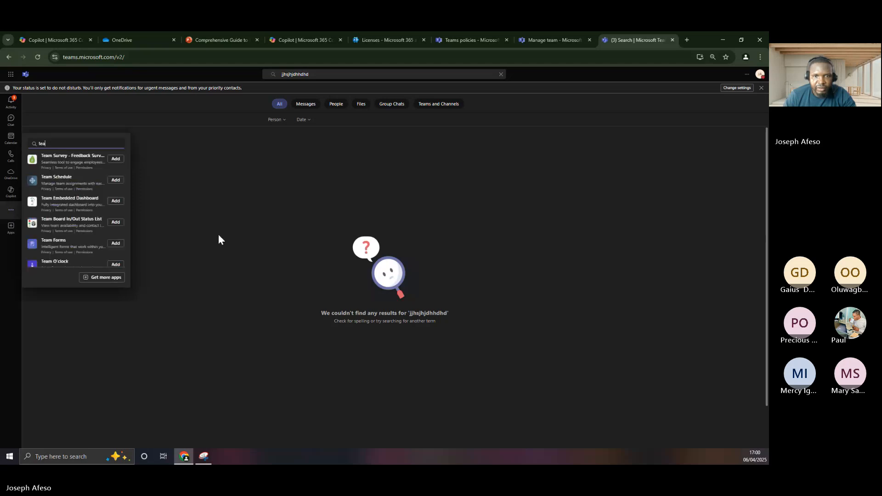
text(ms)
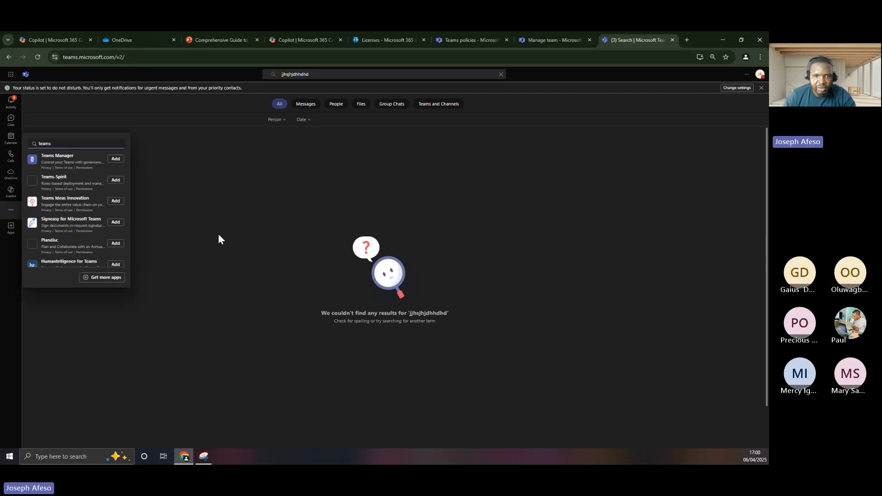
click(219, 239)
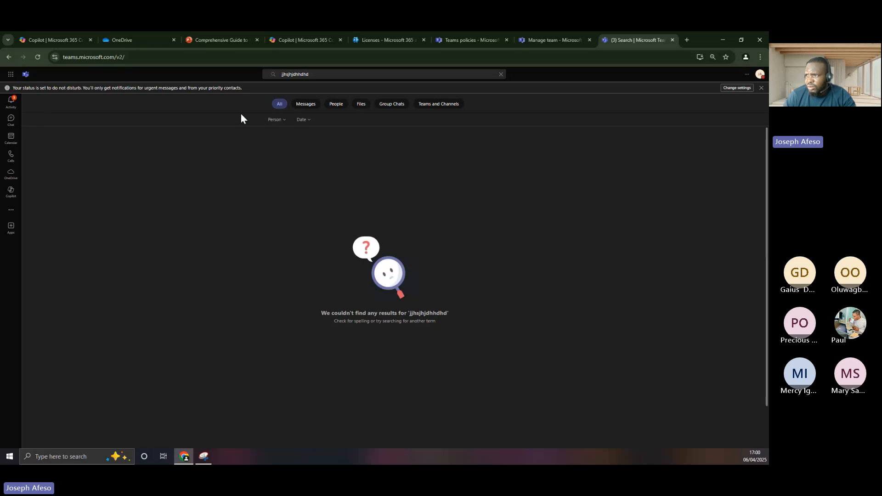
Step: Check which account is signed in to Teams and clear the leftover search text
click(759, 74)
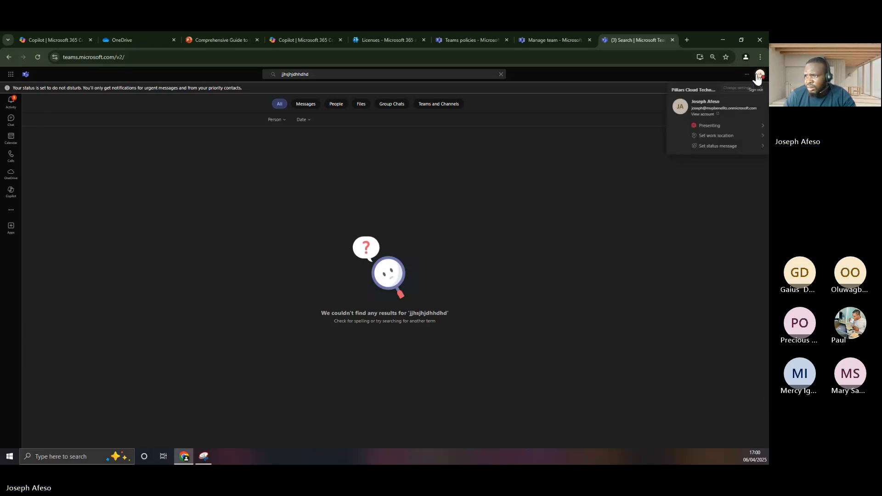
click(483, 199)
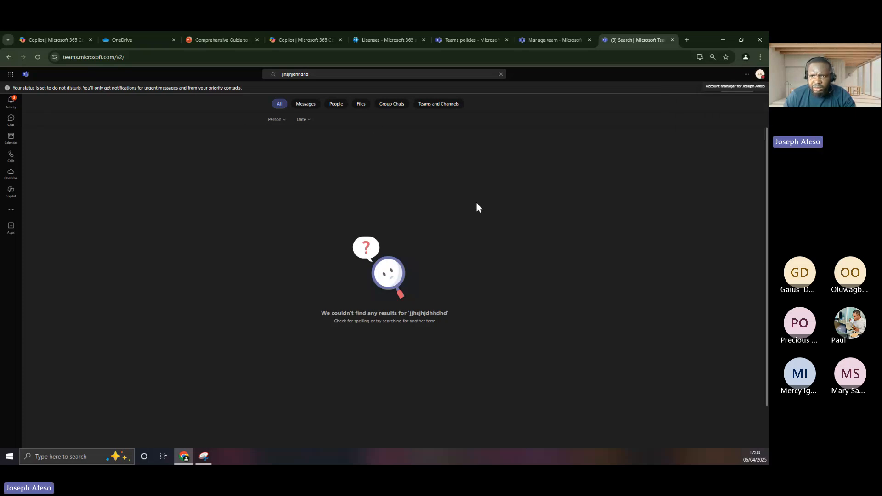
click(501, 74)
click(228, 182)
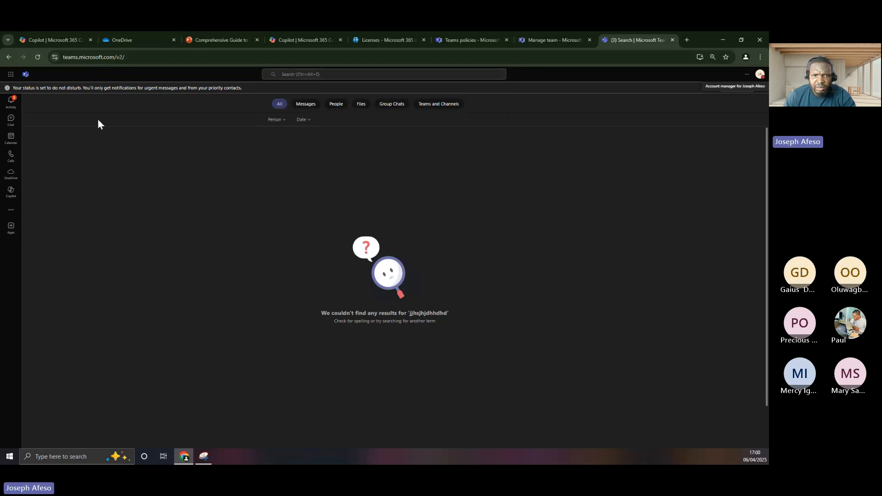
Step: Reload the Teams web app and open the do-not-disturb priority access settings
click(37, 57)
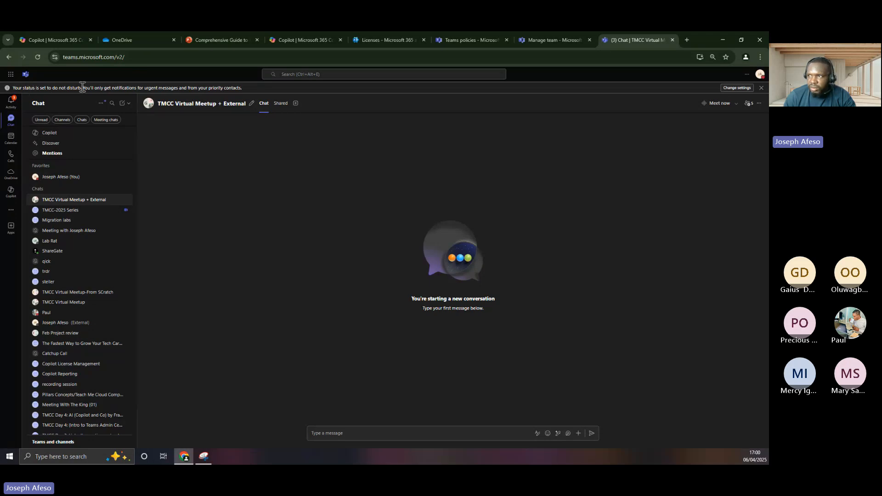
click(737, 87)
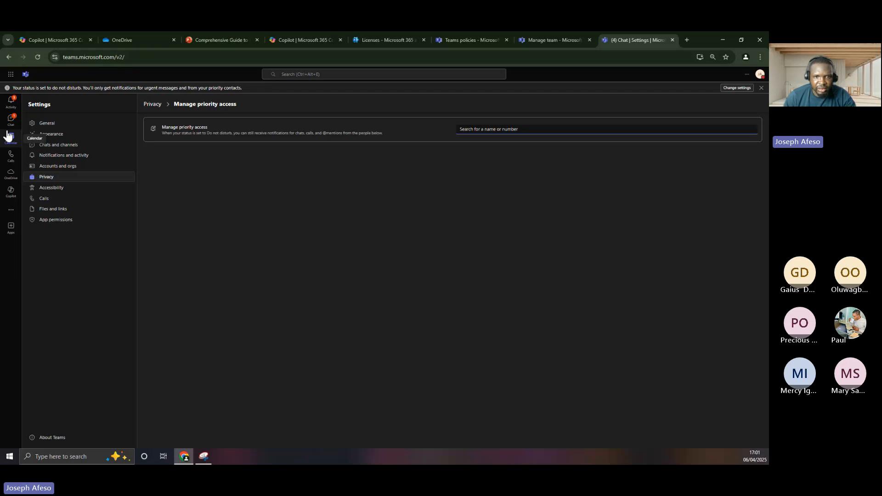
Step: Open Teams under another Chrome profile, bring its window onto this screen and maximize it
click(746, 57)
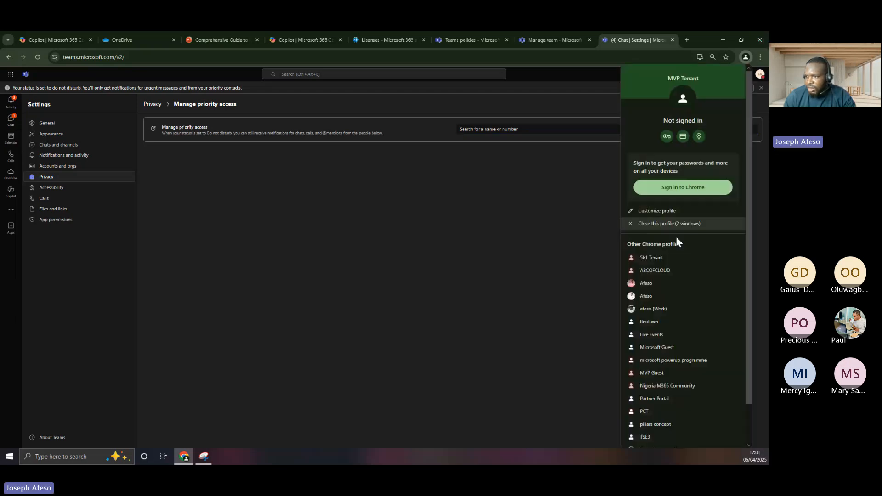
click(641, 297)
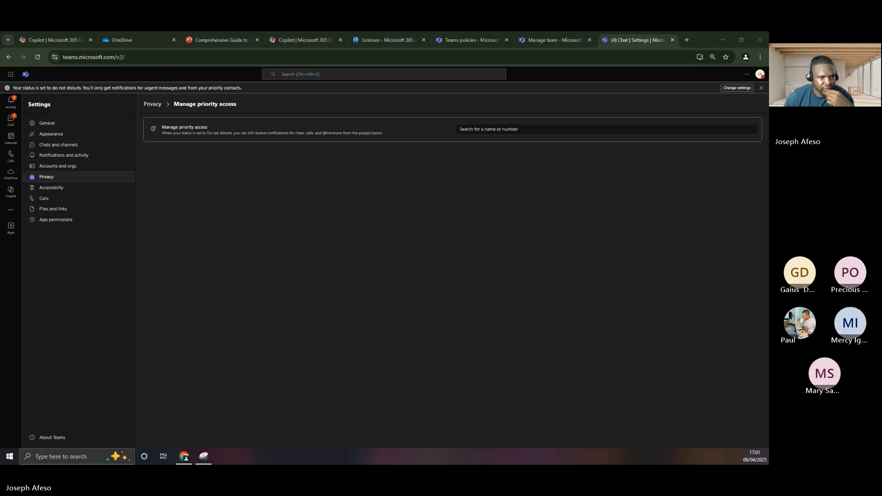
drag(0, 124, 429, 121)
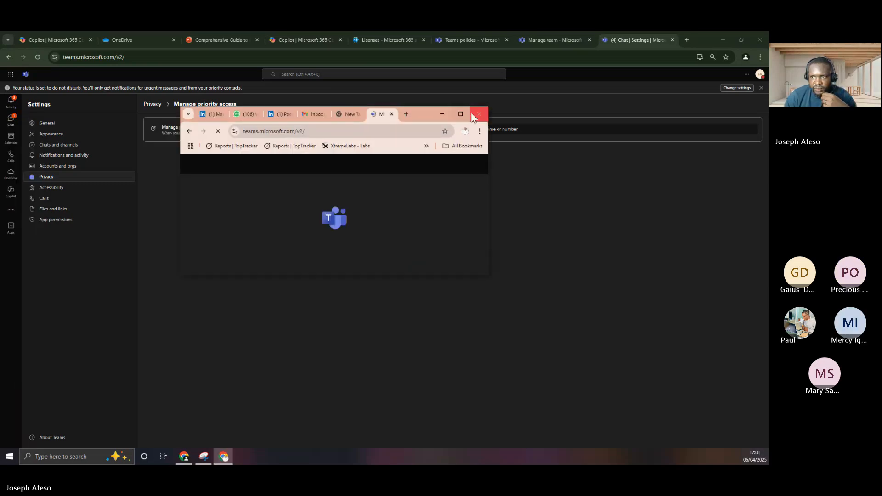
click(461, 114)
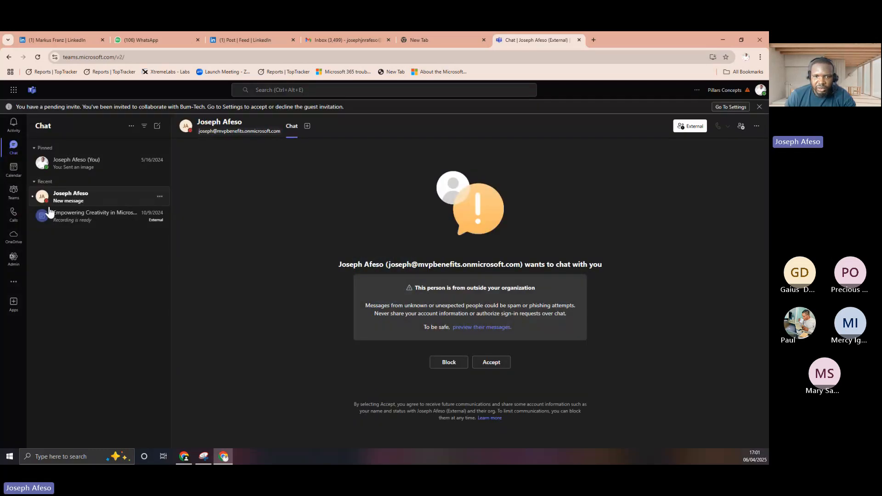
Step: Open the list of teams, view the options for creating one, and check the signed-in organization account
click(12, 191)
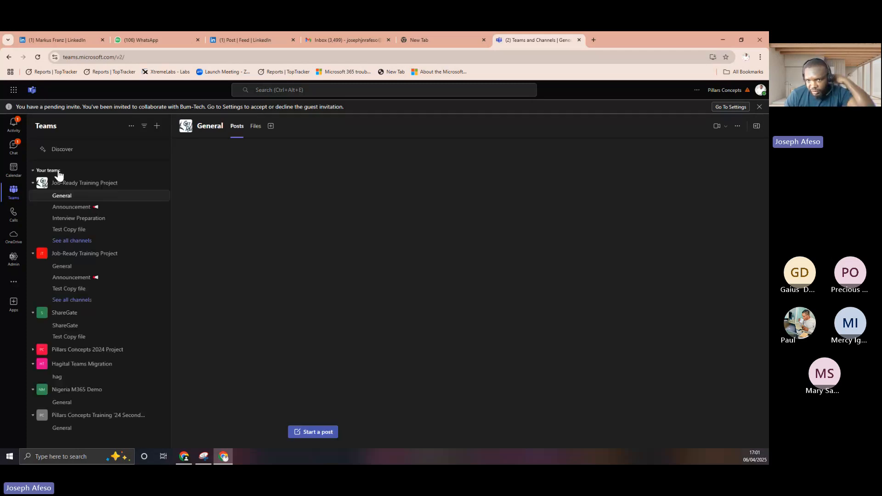
click(157, 127)
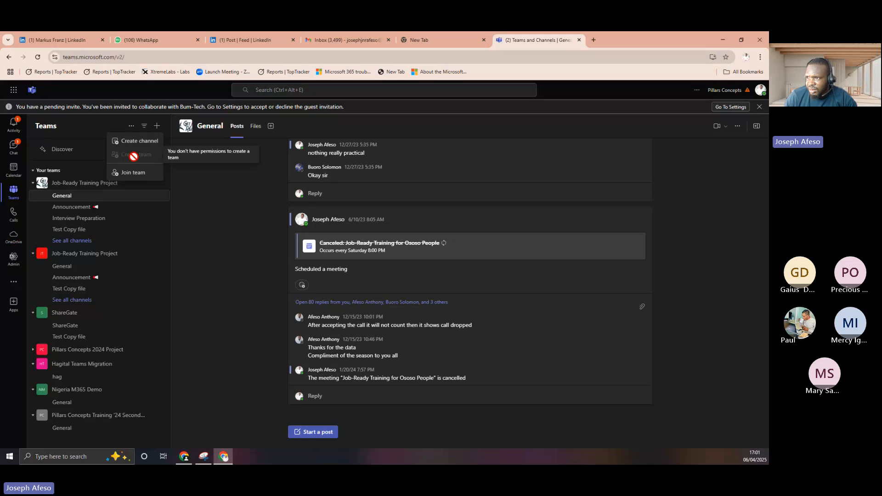
click(738, 90)
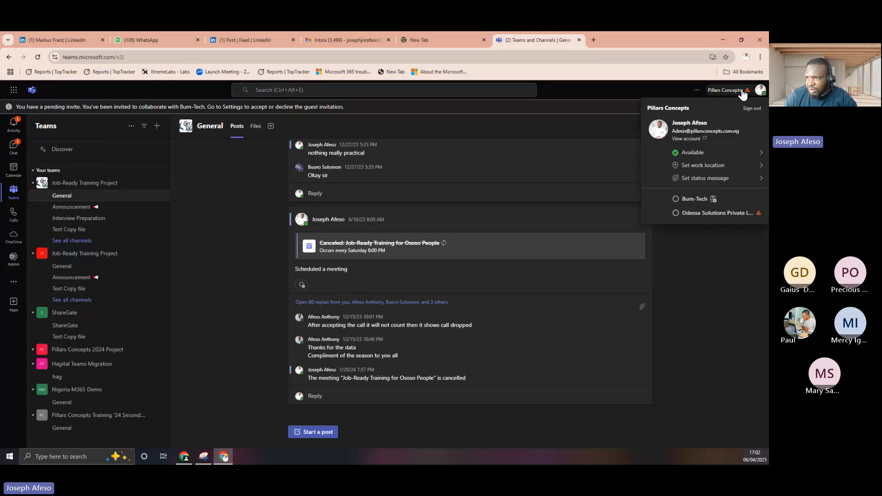
click(619, 150)
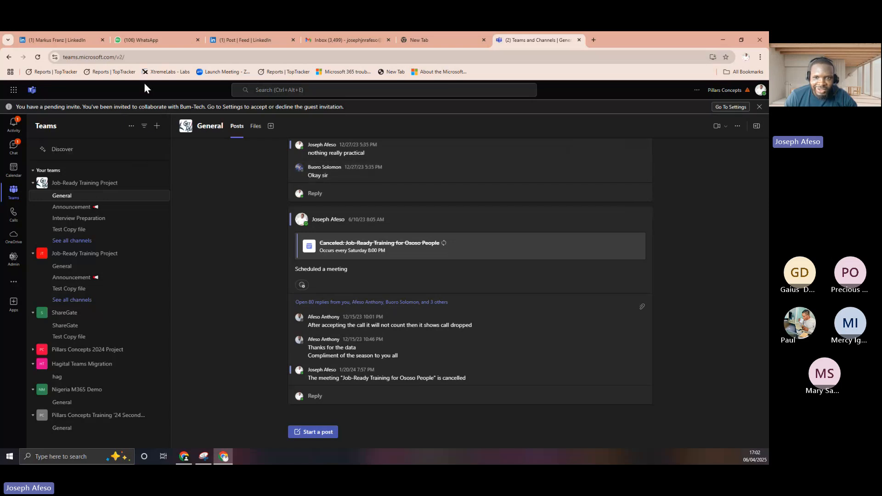
Step: Start a new team, view the available team templates, and return to the list of teams
click(158, 128)
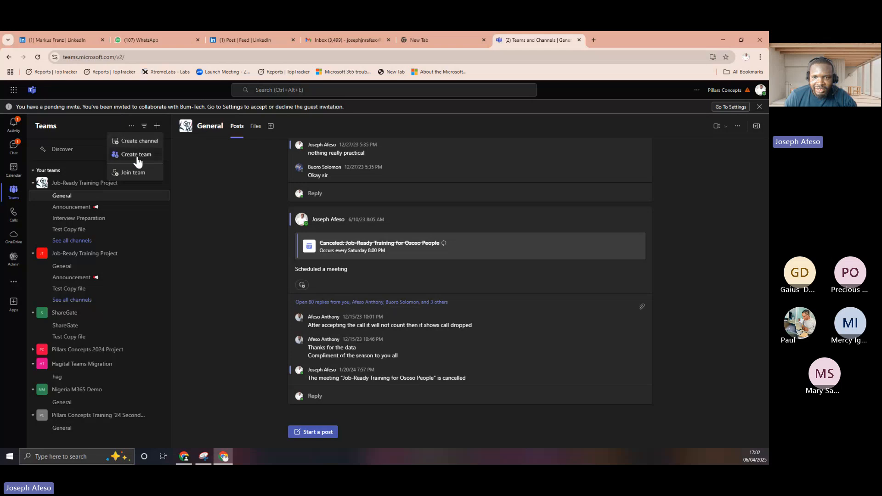
click(138, 158)
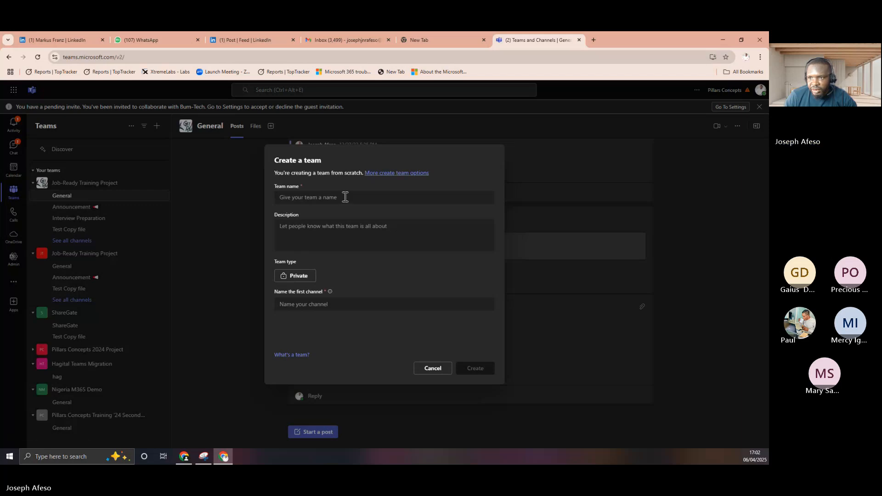
click(381, 177)
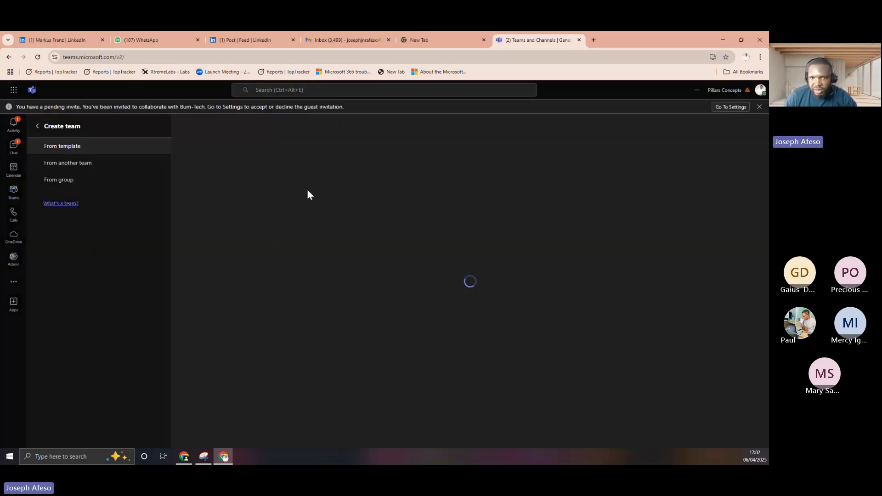
click(71, 146)
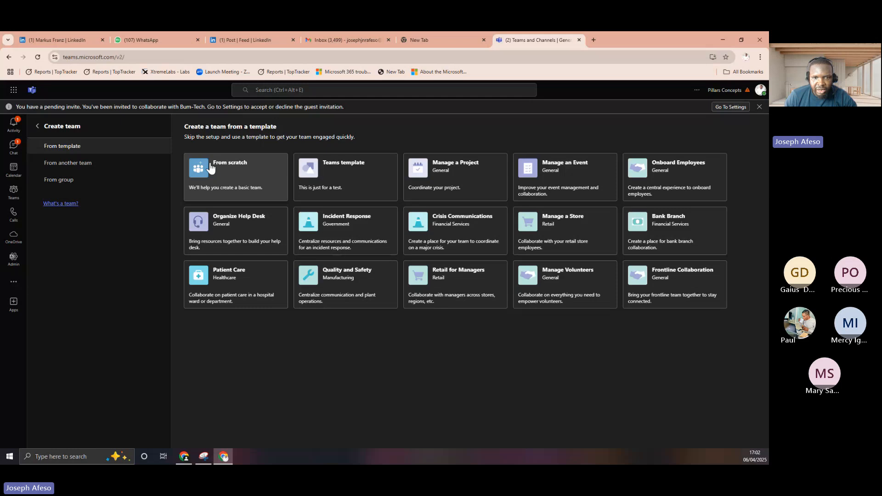
click(14, 203)
Step: Start another new team and show the additional creation options with the team templates
click(157, 126)
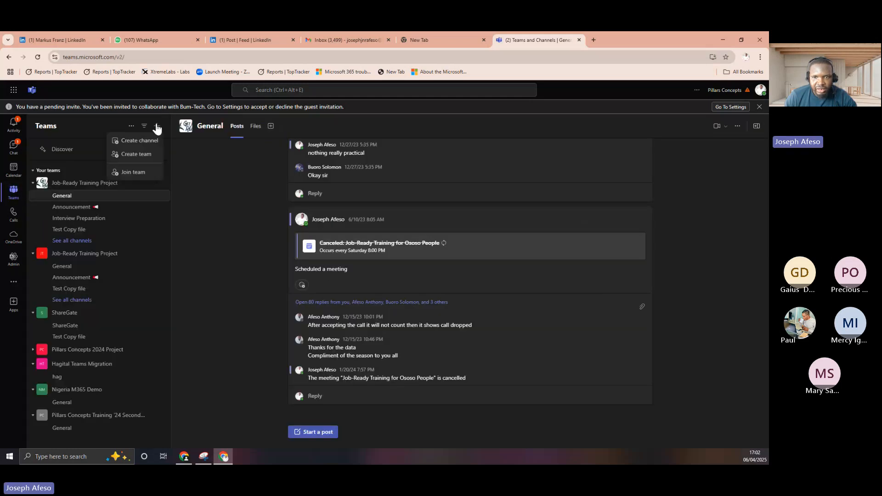
click(138, 156)
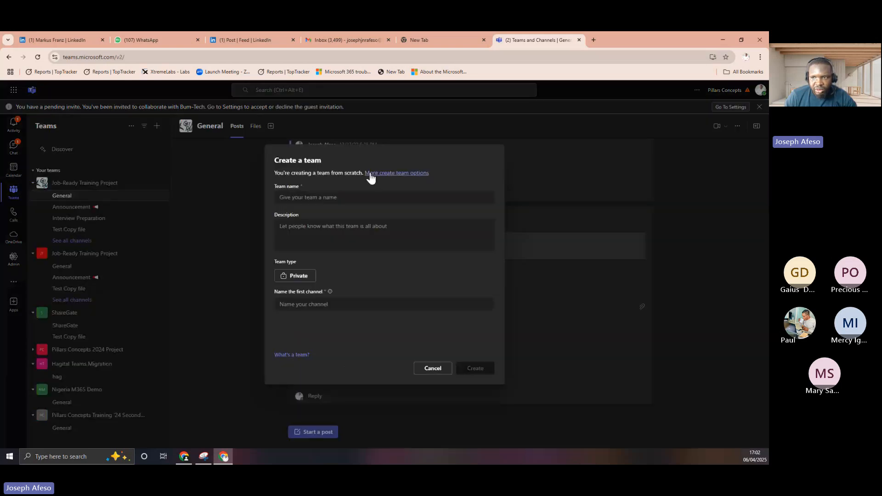
click(371, 175)
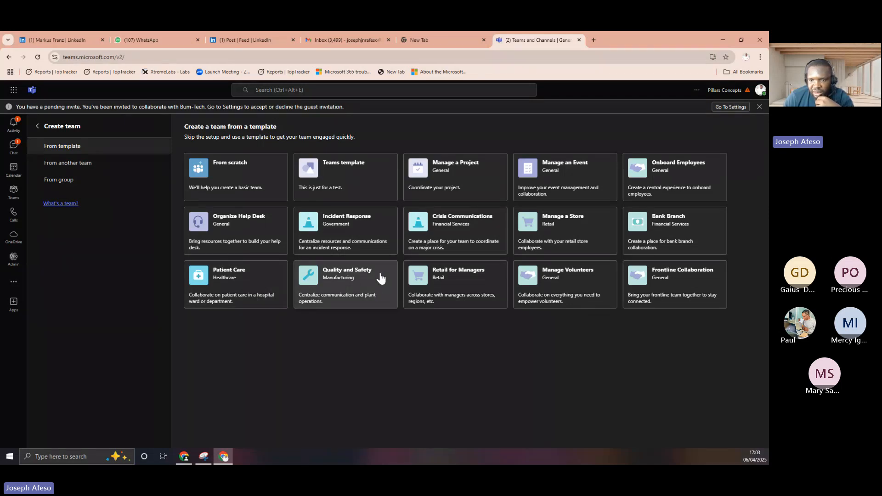
Step: Open the Patient Care template and examine its predefined channels and apps
click(244, 278)
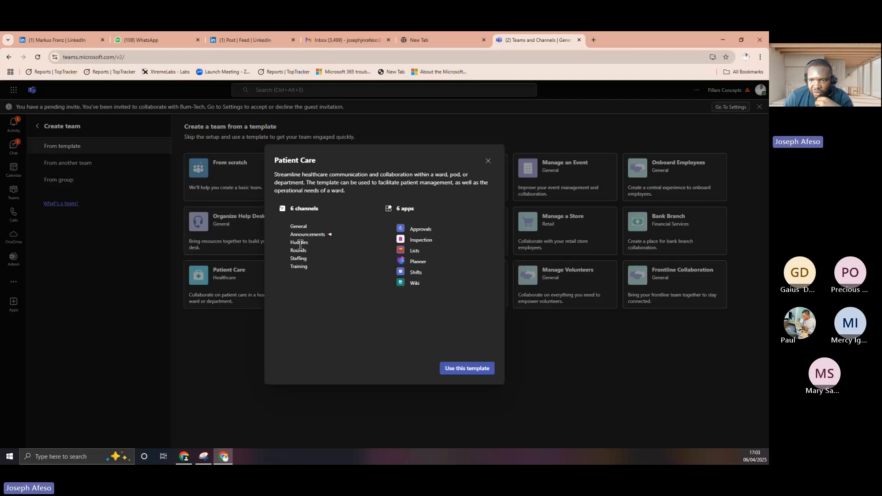
mouse_move(297, 233)
mouse_down()
mouse_move(292, 249)
mouse_move(301, 251)
mouse_up()
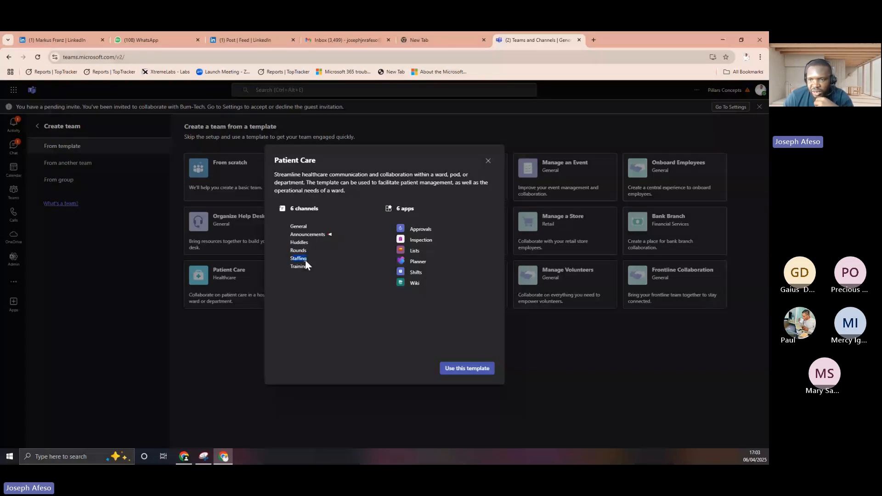
double_click(306, 263)
click(416, 228)
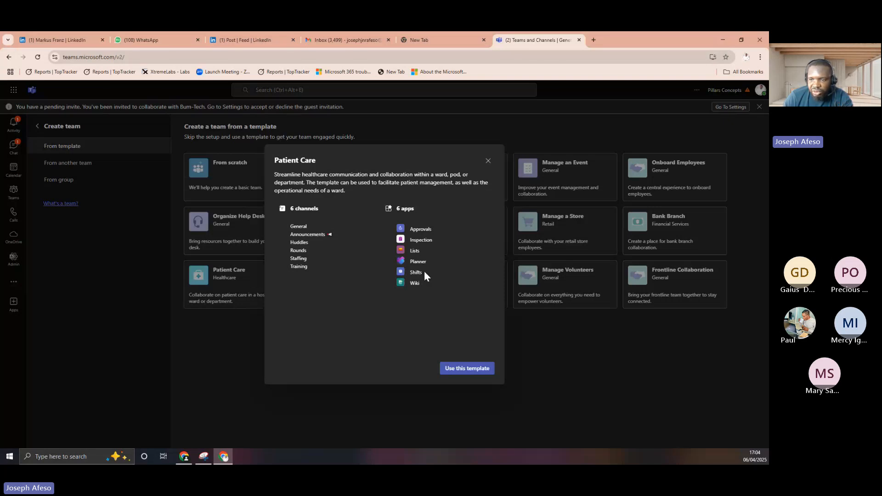
Step: Use the Patient Care template to bring up the team creation form, and minimize this browser window
click(462, 371)
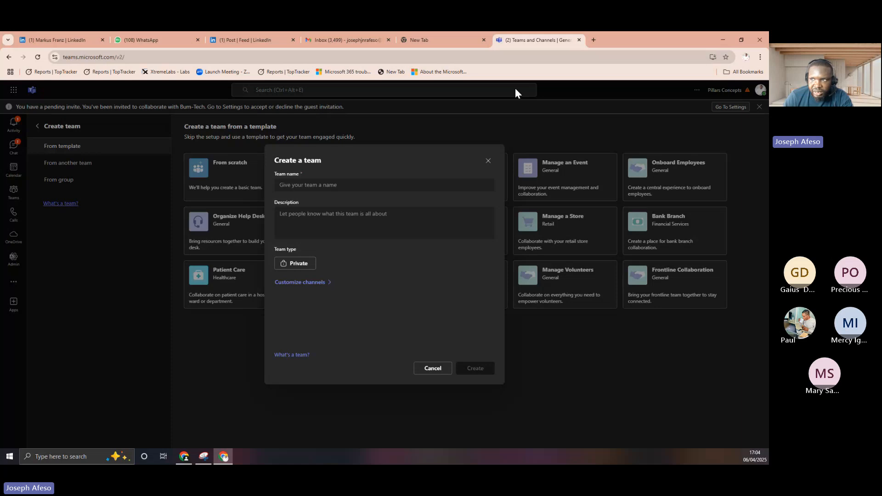
click(720, 40)
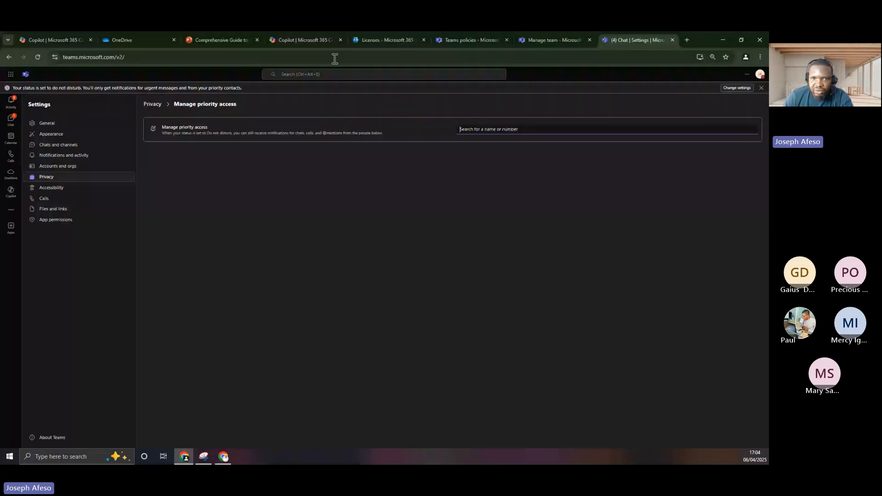
Step: Reload the Teams web app and browse its app store
click(38, 57)
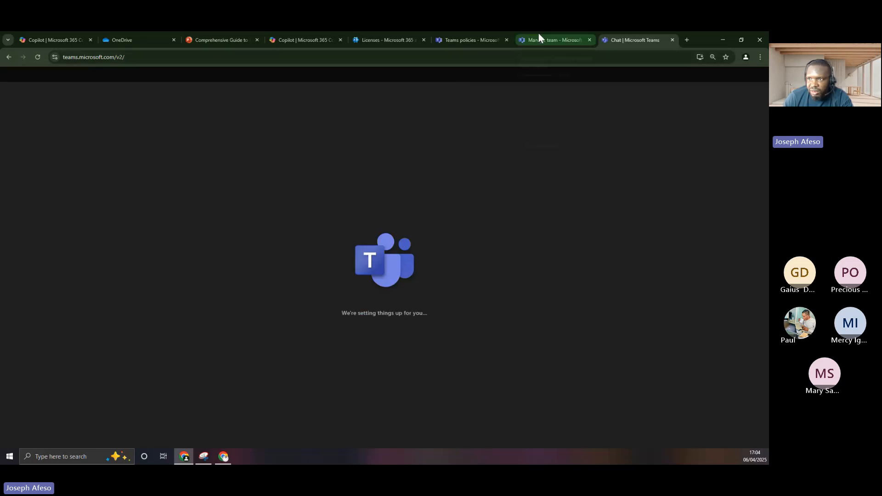
mouse_move(539, 34)
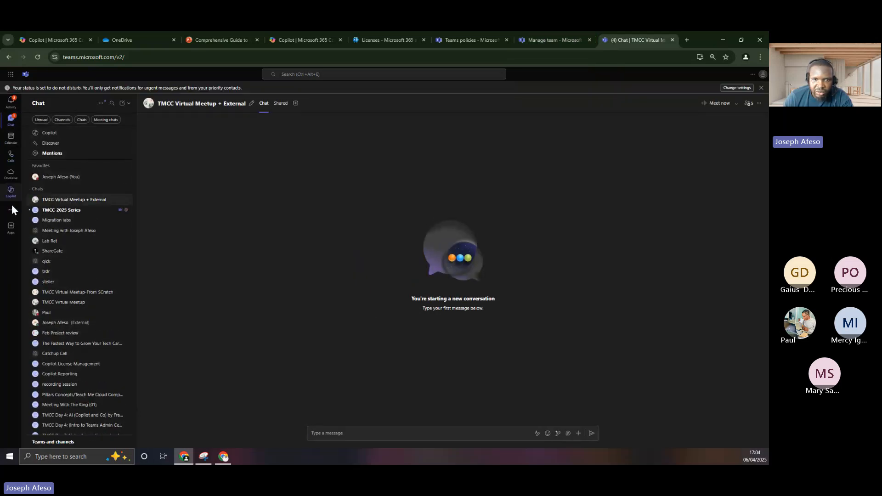
click(11, 230)
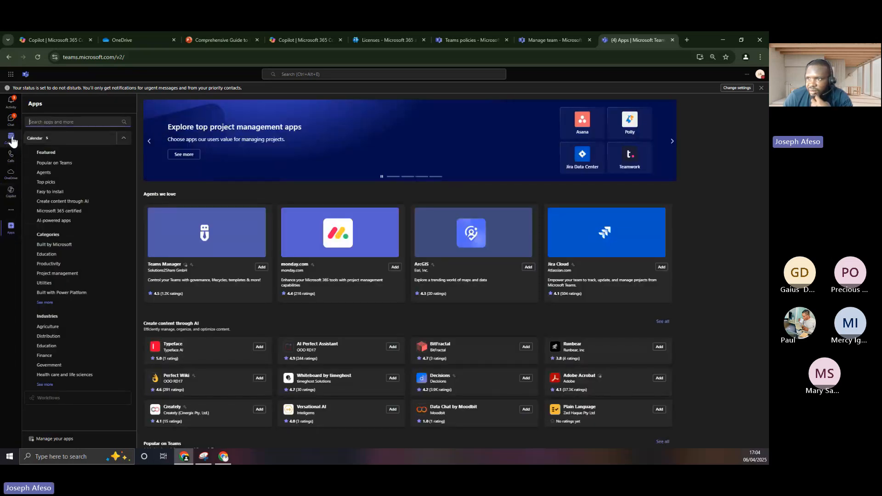
Step: Switch to the Teams admin center, open the team templates page and review the list of templates
click(546, 37)
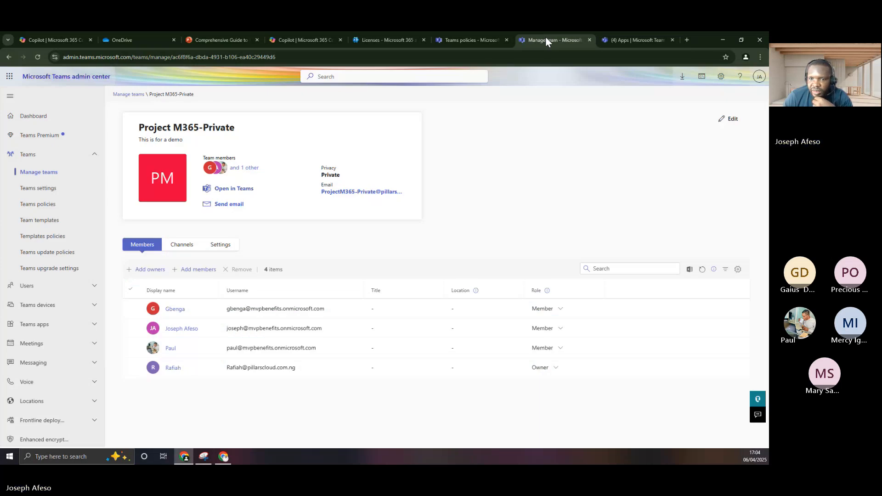
click(446, 40)
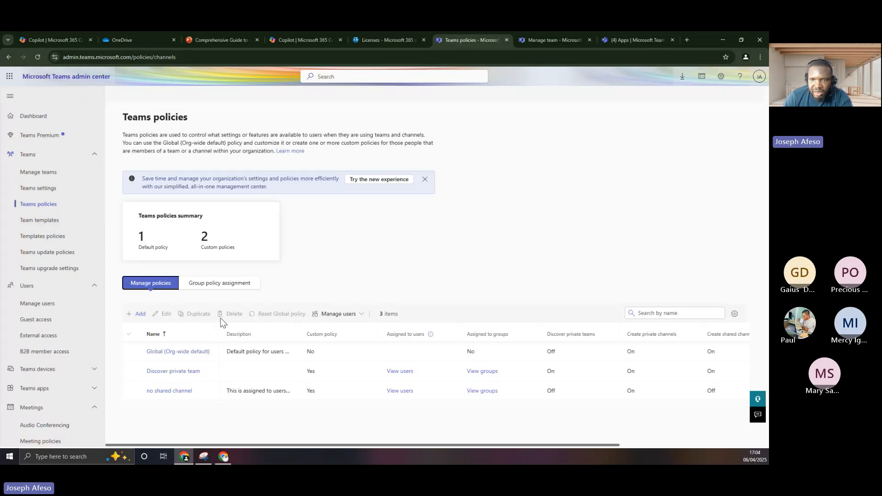
click(39, 220)
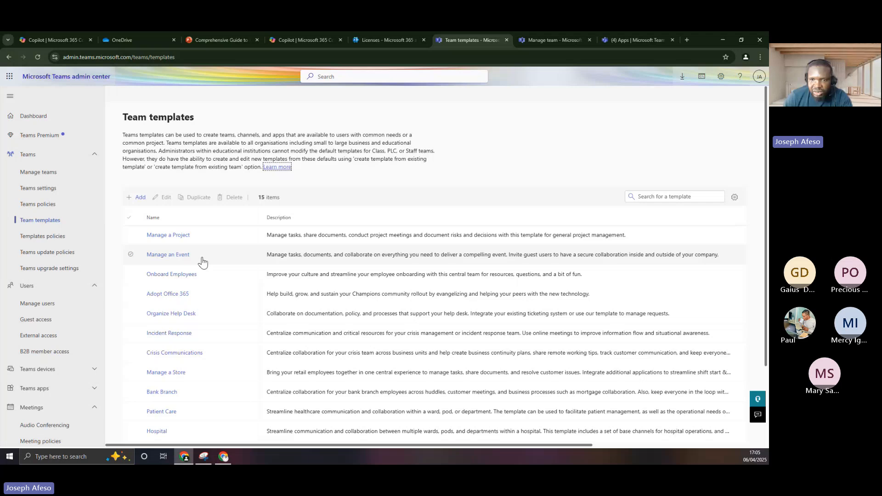
scroll(203, 262, down, 1)
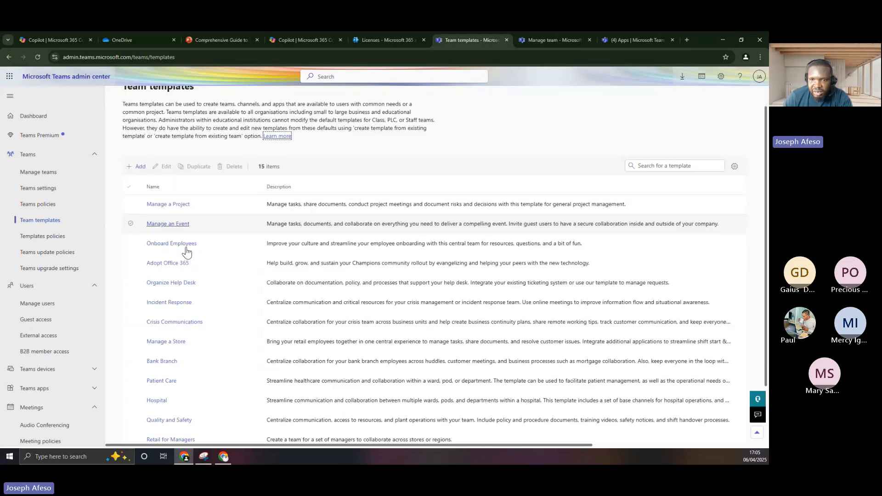
scroll(186, 252, down, 1)
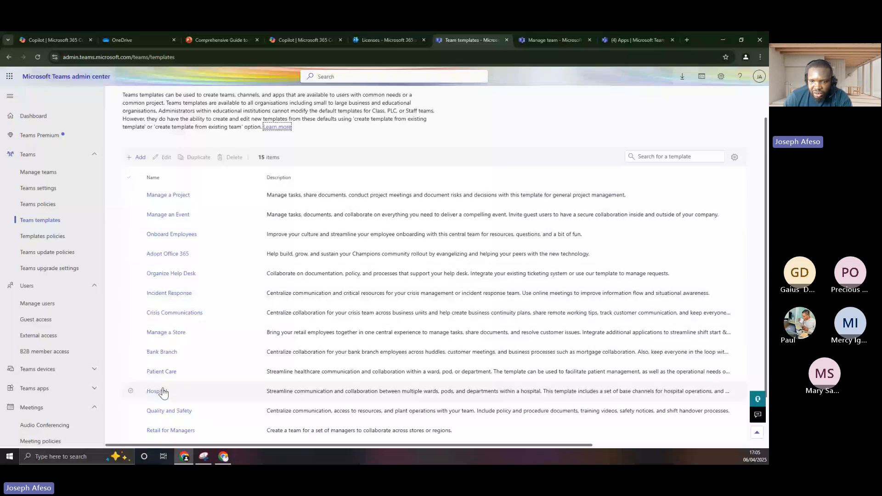
scroll(163, 392, down, 1)
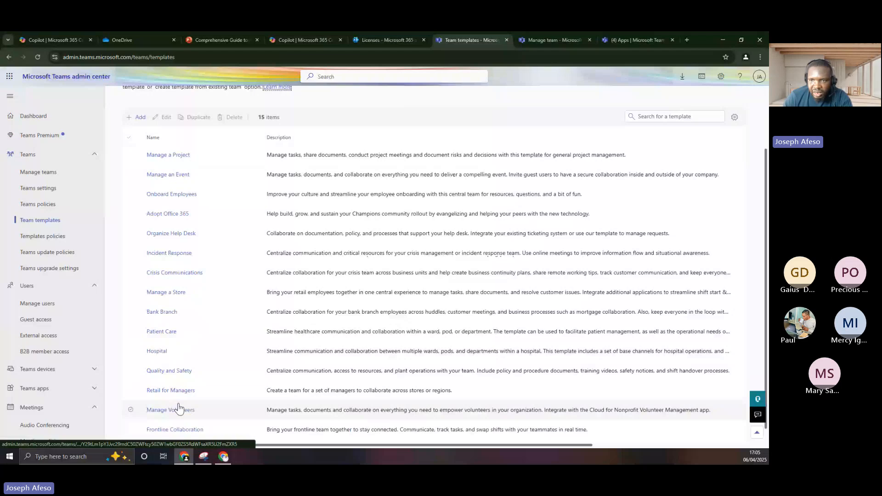
scroll(179, 408, up, 2)
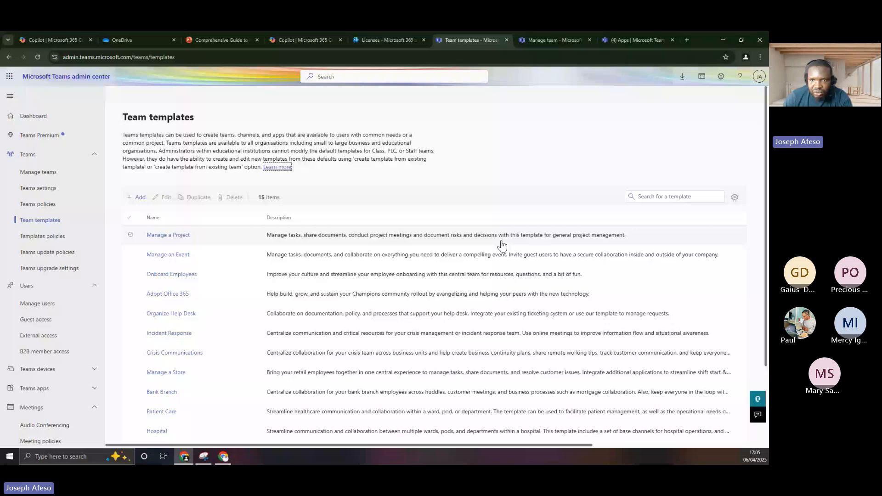
Step: Add a new team template that starts from an existing template
click(137, 197)
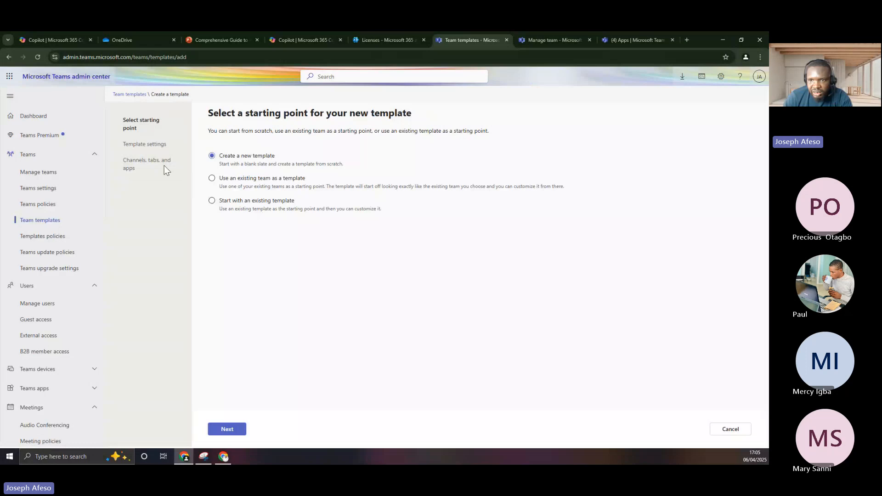
click(213, 178)
click(228, 430)
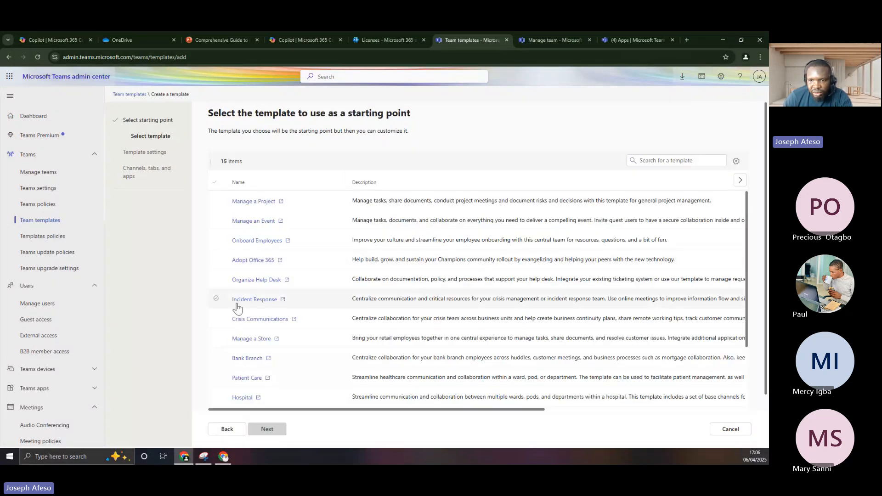
Step: Choose the Hospital template as the starting point and continue to the template settings
click(216, 279)
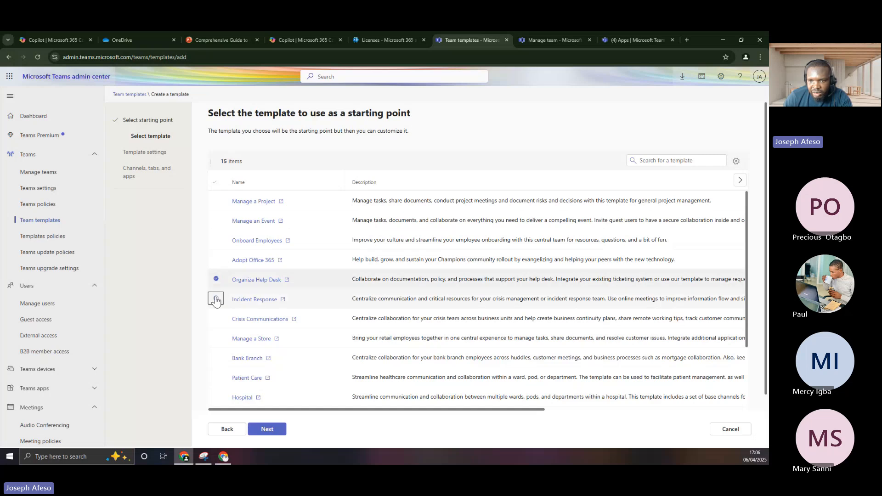
click(216, 300)
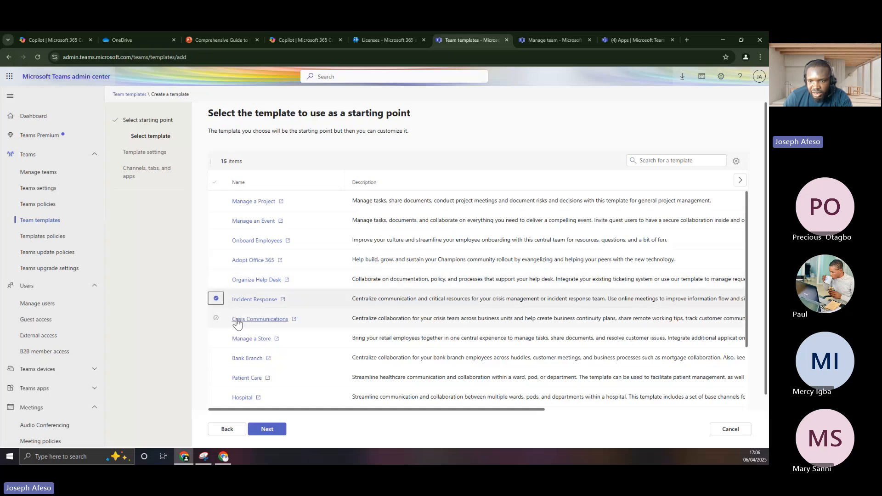
scroll(231, 314, down, 1)
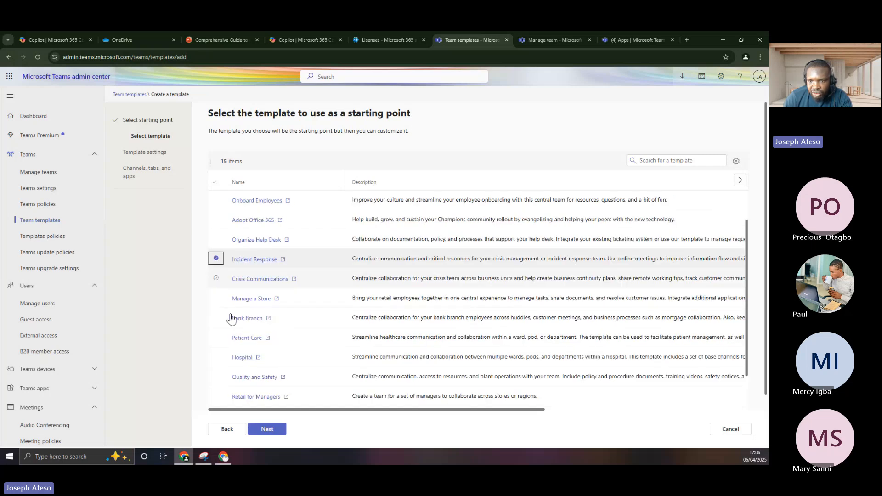
click(216, 279)
click(216, 280)
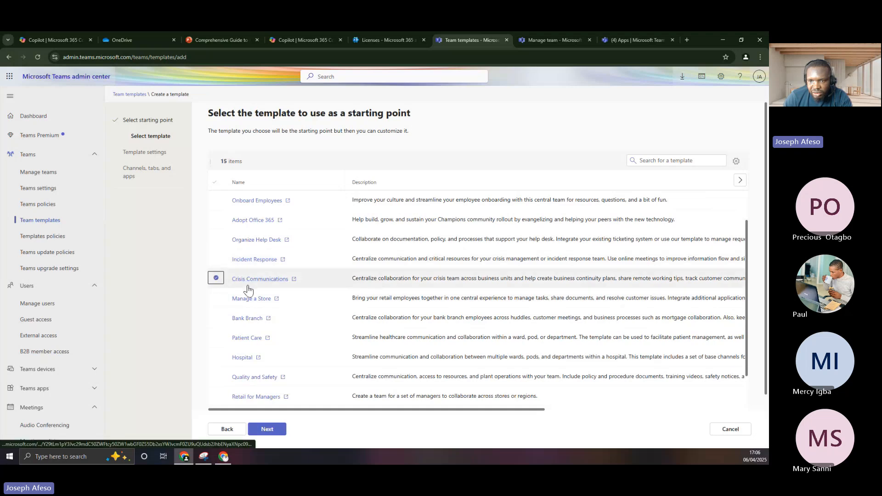
scroll(221, 339, down, 1)
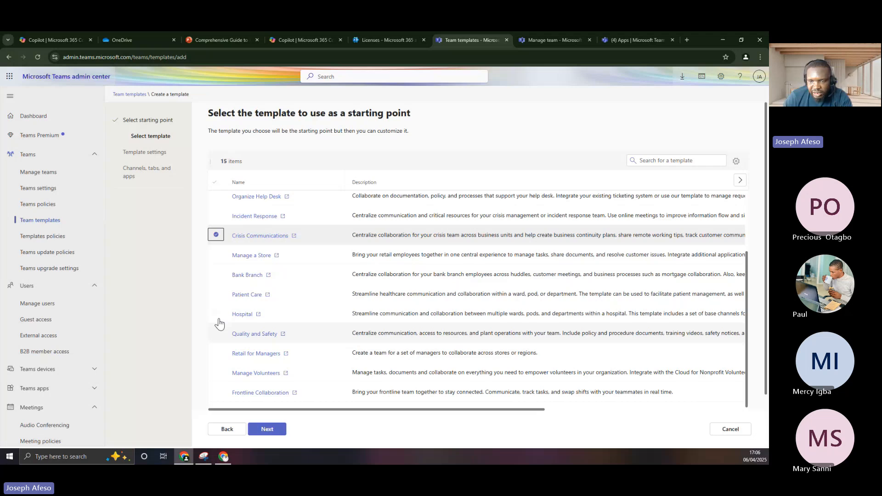
click(216, 314)
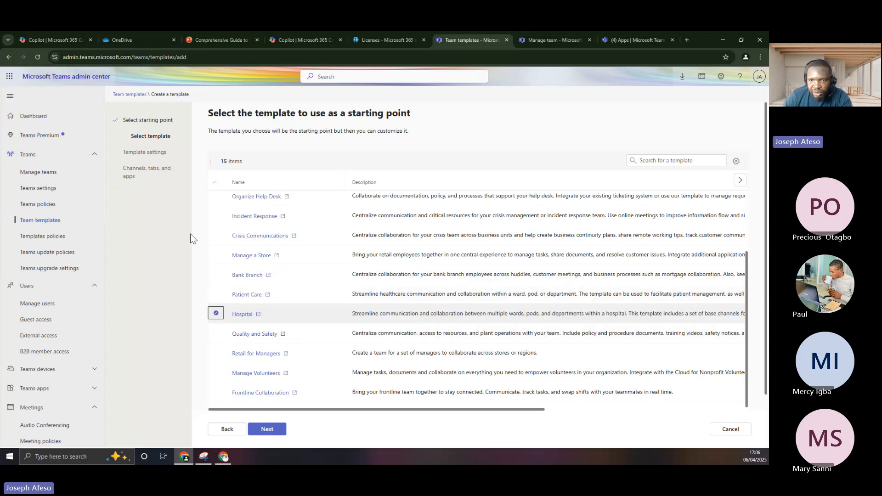
click(269, 429)
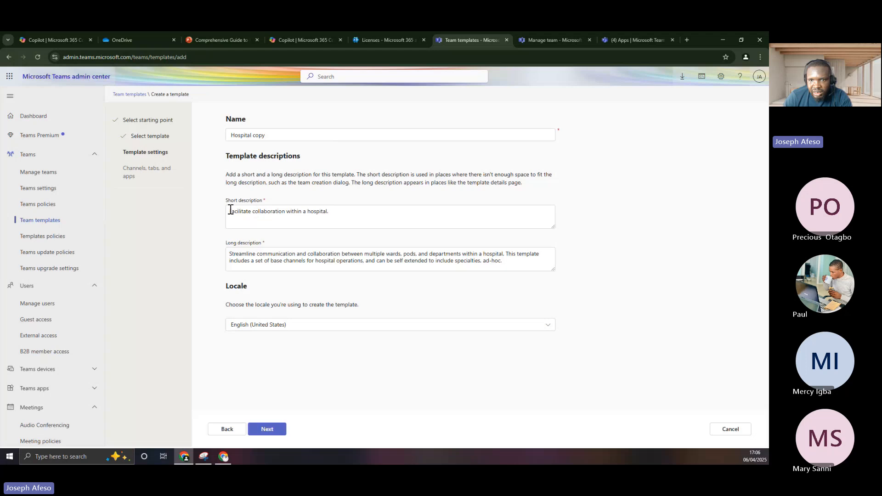
Step: Name the new template "Clinic Template"
click(266, 137)
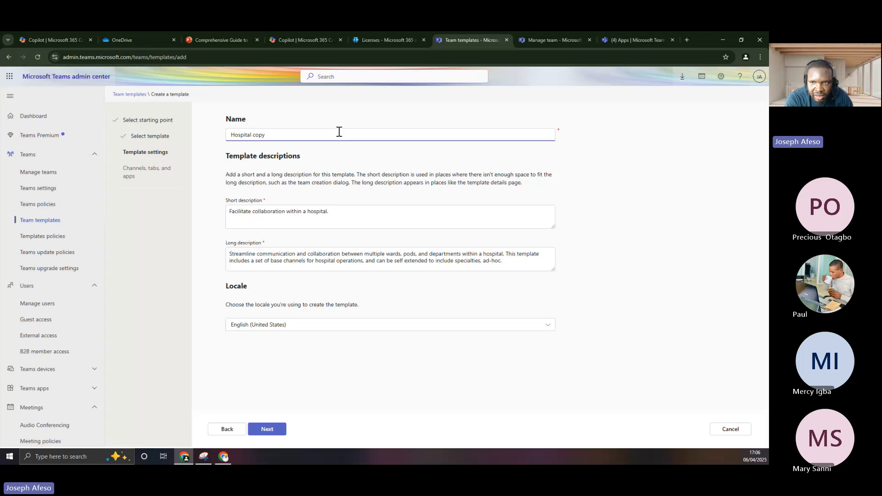
key(BackSpace)
key(BackSpace)
key(BackSpace)
key(BackSpace)
key(BackSpace)
key(BackSpace)
key(BackSpace)
key(BackSpace)
key(BackSpace)
key(BackSpace)
key(BackSpace)
key(BackSpace)
key(BackSpace)
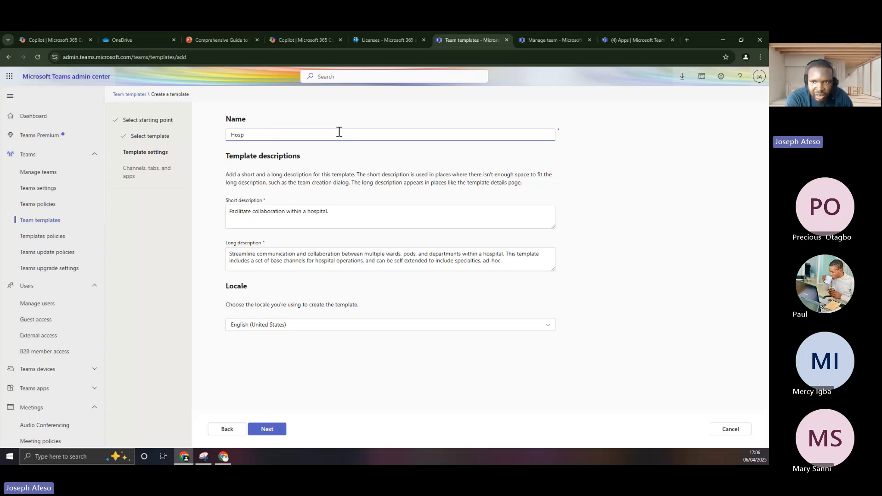
text(C)
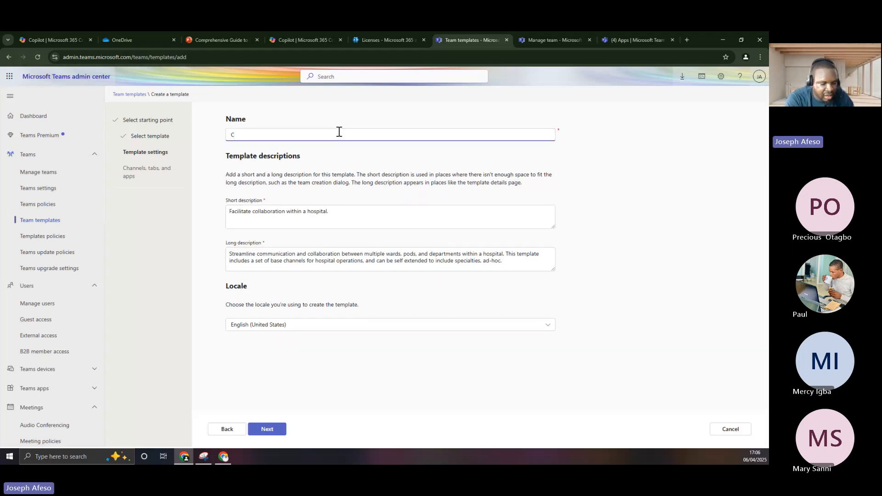
text(linic )
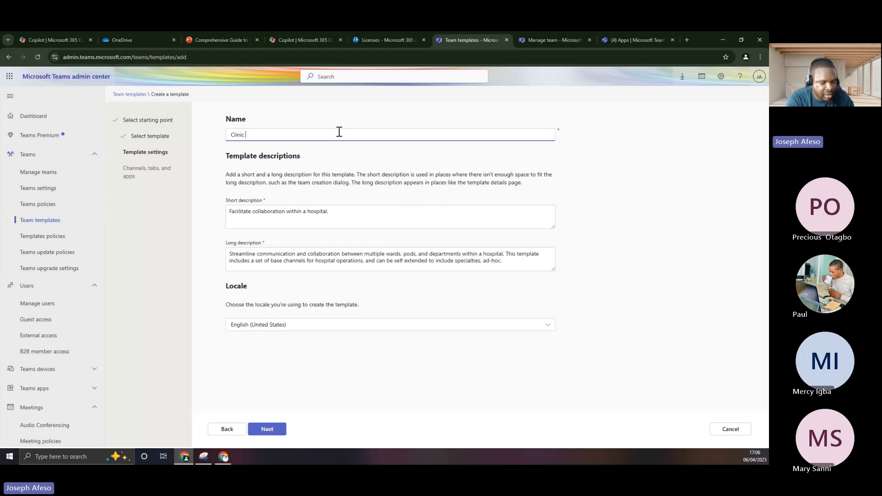
text(Template)
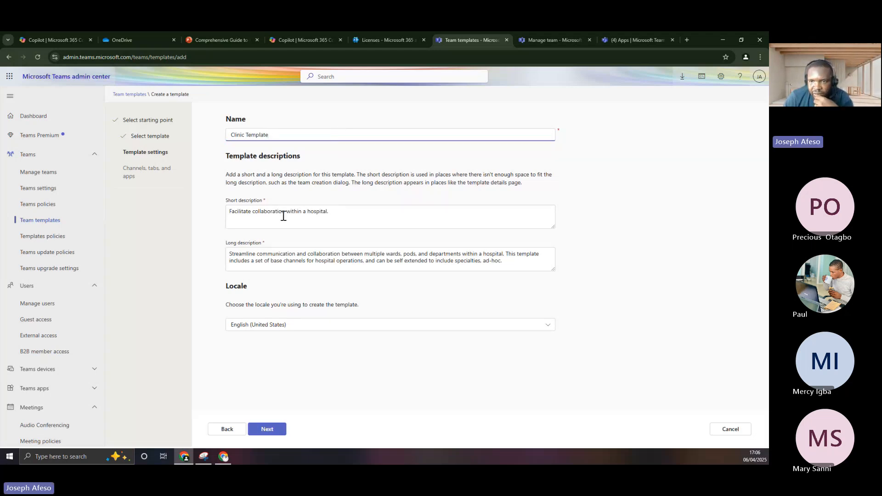
Step: Review the descriptions and locale choices, keep English (United States), and continue to the channels, tabs and apps
drag(253, 212, 328, 212)
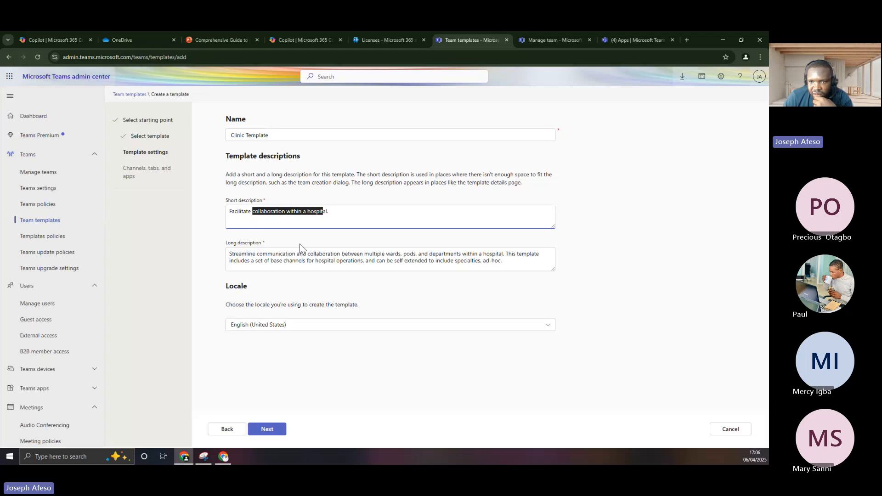
click(267, 256)
drag(267, 256, 365, 266)
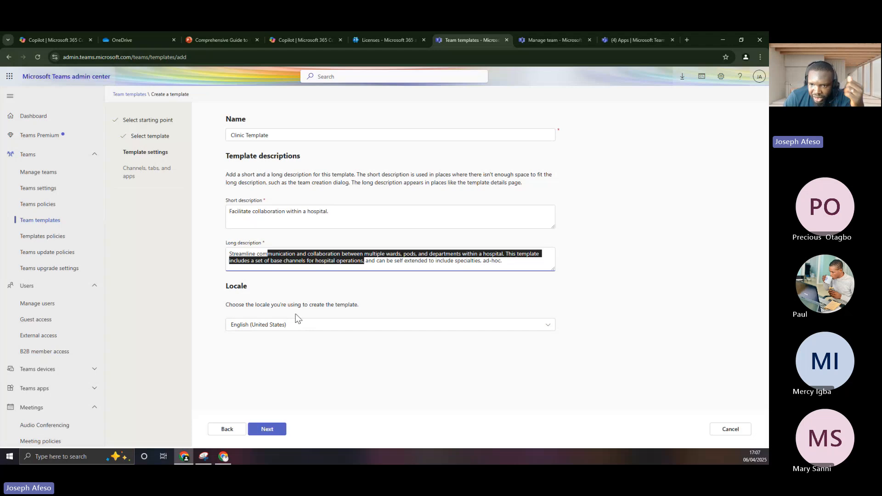
click(350, 331)
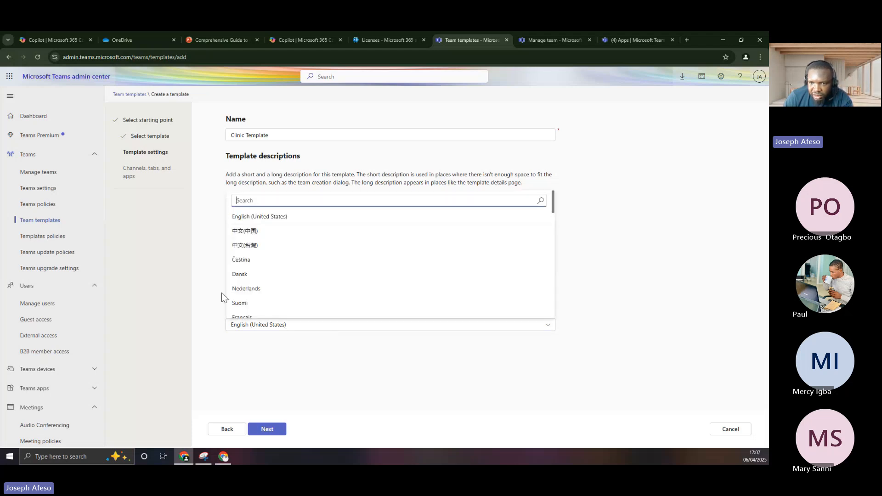
click(222, 294)
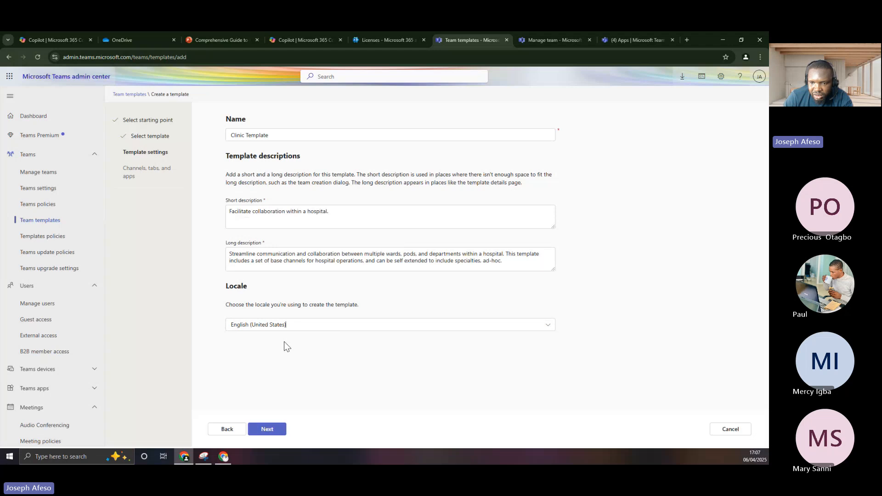
click(268, 429)
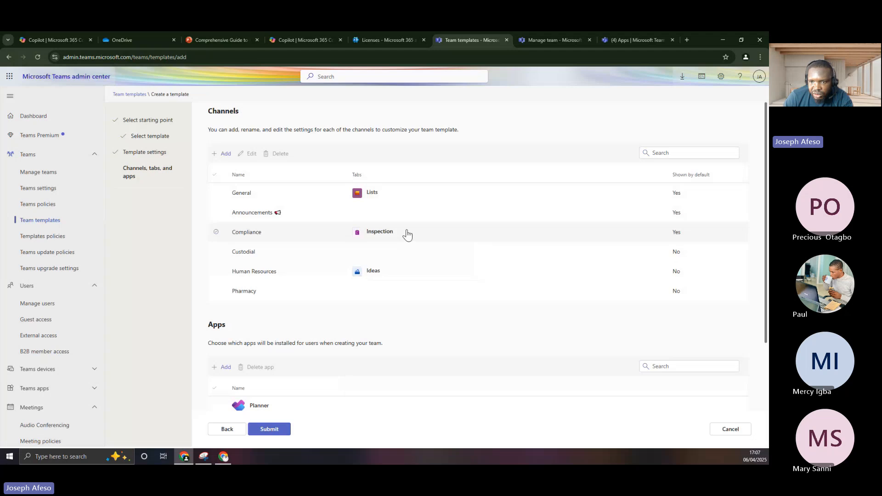
Step: Examine the template's predefined channels and apps, checking the editing options for the General, Announcements and Compliance channels
scroll(329, 241, down, 1)
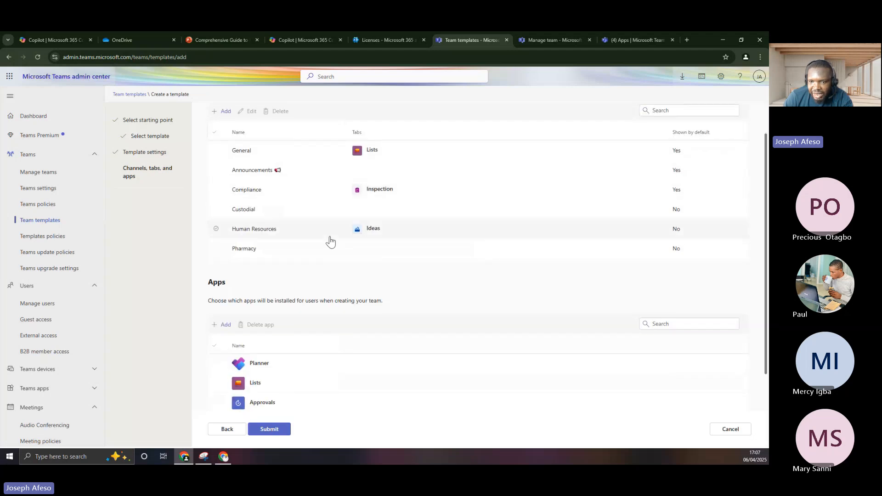
scroll(260, 238, up, 1)
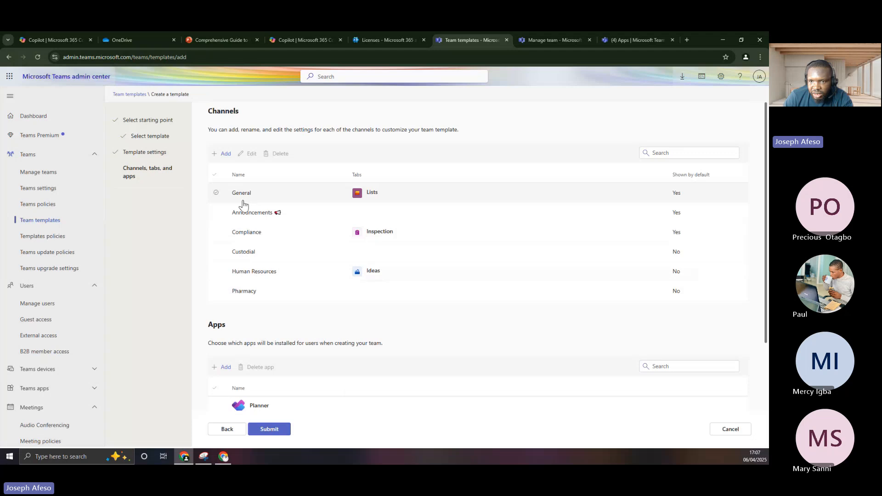
click(217, 193)
click(217, 193)
click(216, 213)
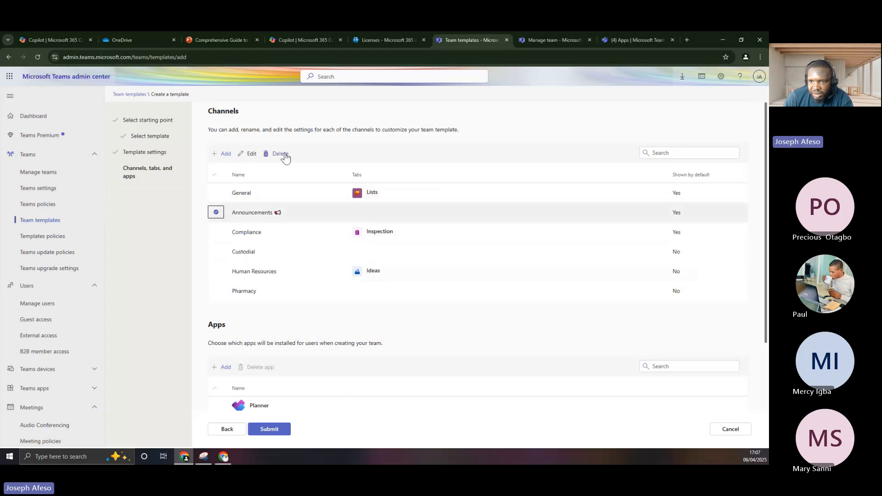
click(216, 214)
click(216, 233)
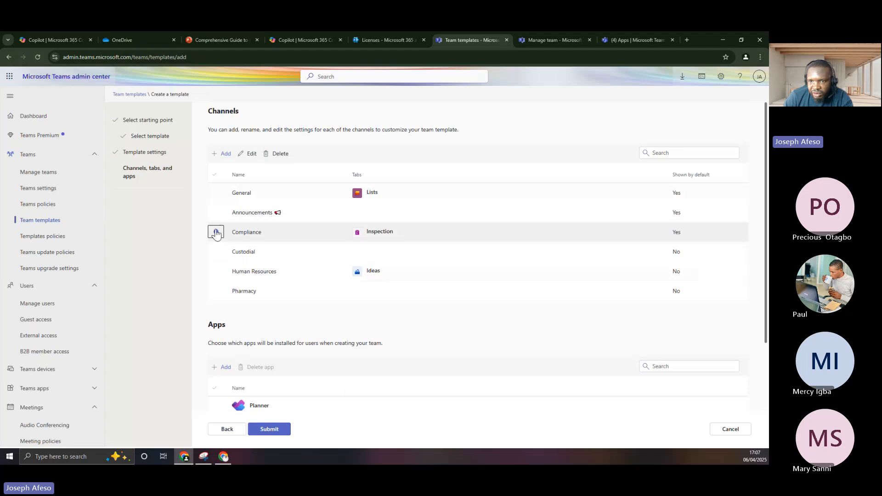
click(216, 233)
Step: Add a channel named "Custom" to the template and give it an Asana tab
click(225, 155)
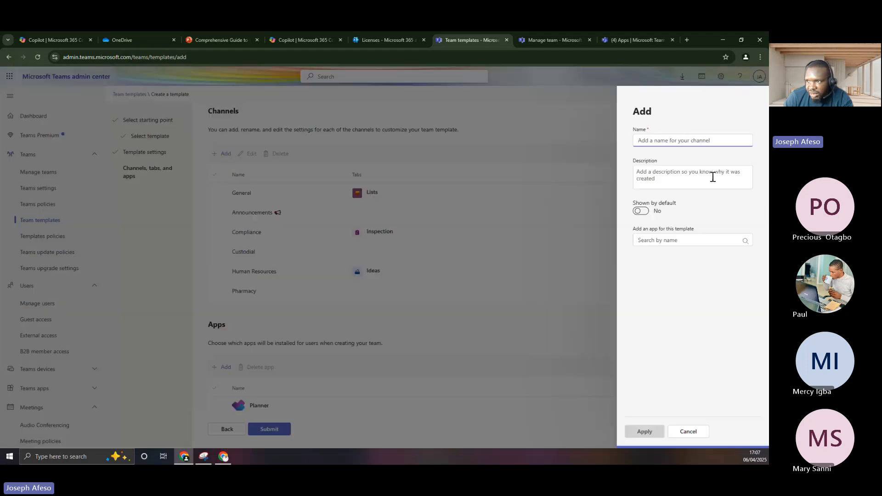
text(Custom)
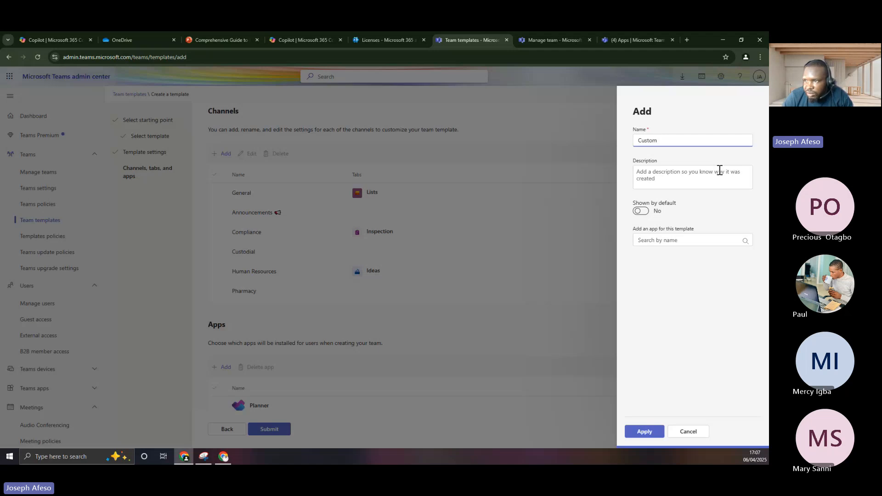
click(712, 177)
click(665, 241)
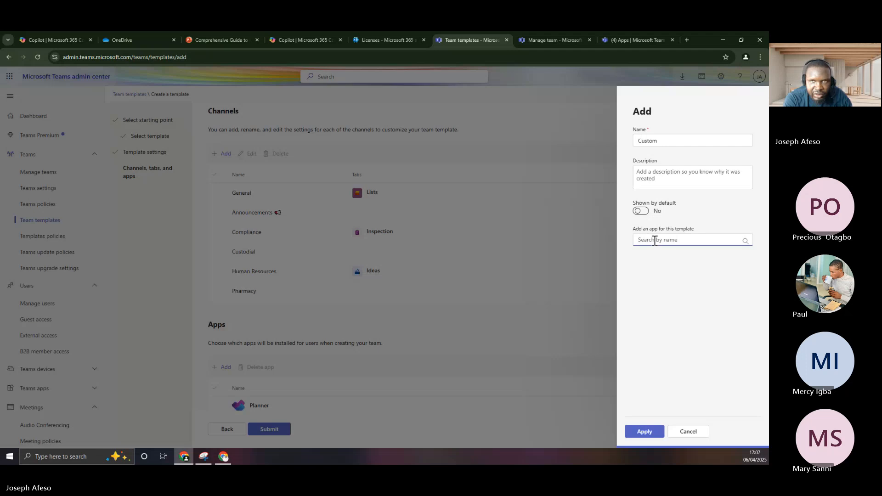
text(a)
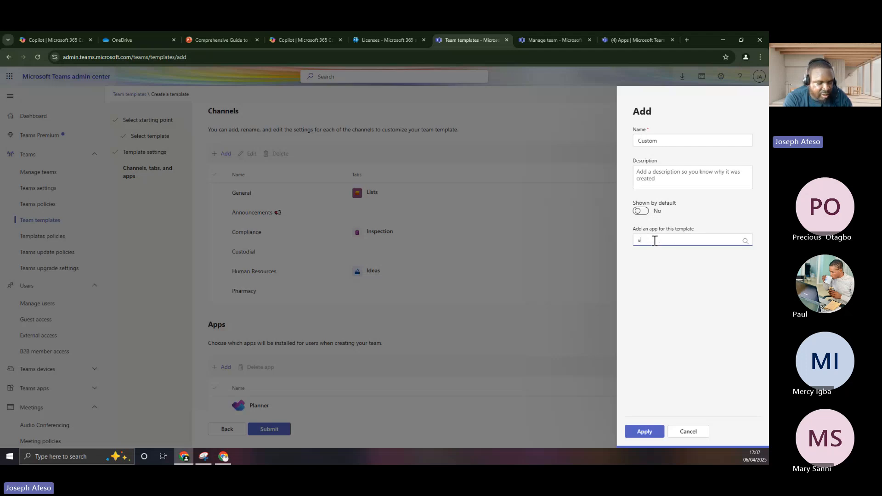
text(san)
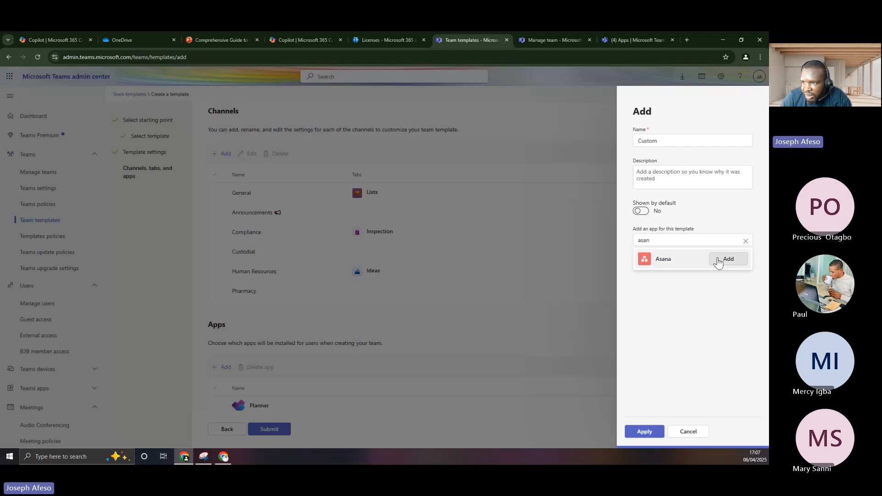
click(723, 258)
Step: Search the apps for "jira" and add Jira Data Center as a tab of the Custom channel
click(642, 243)
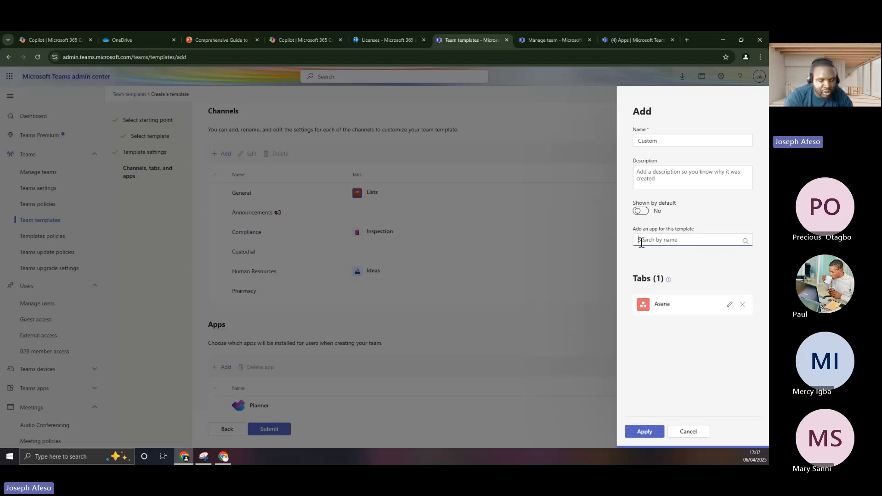
text(s)
key(BackSpace)
text(jir)
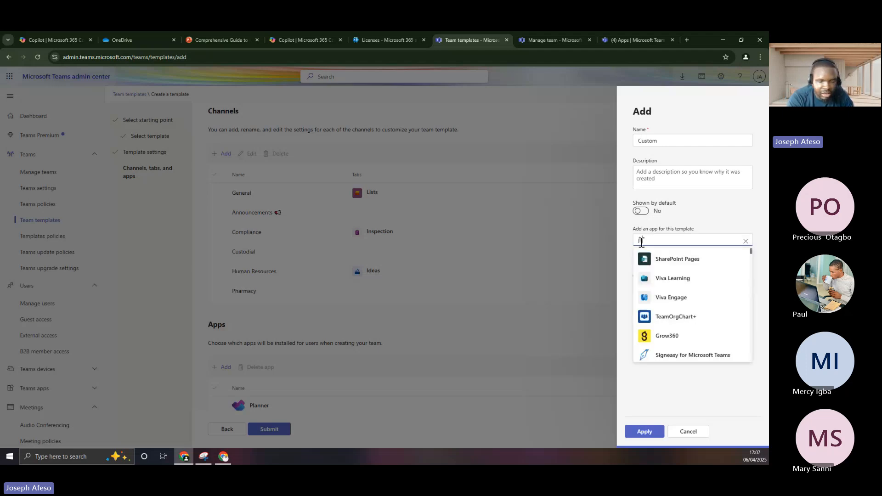
text(a)
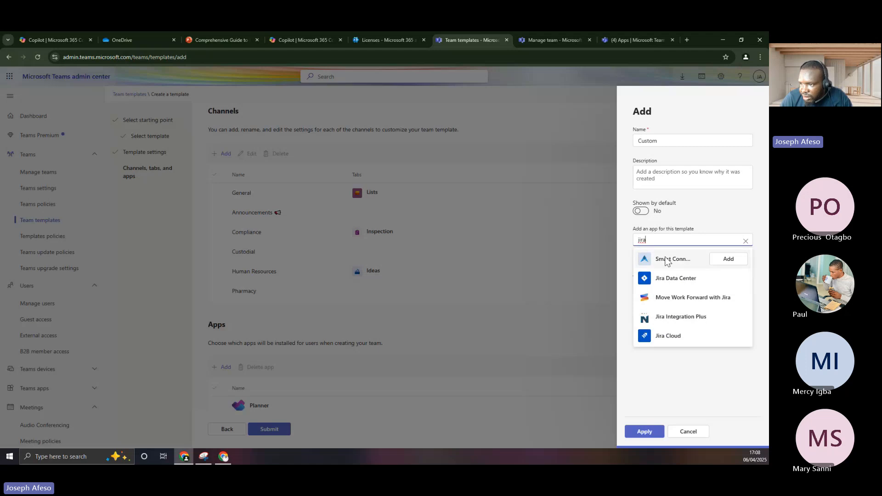
click(729, 279)
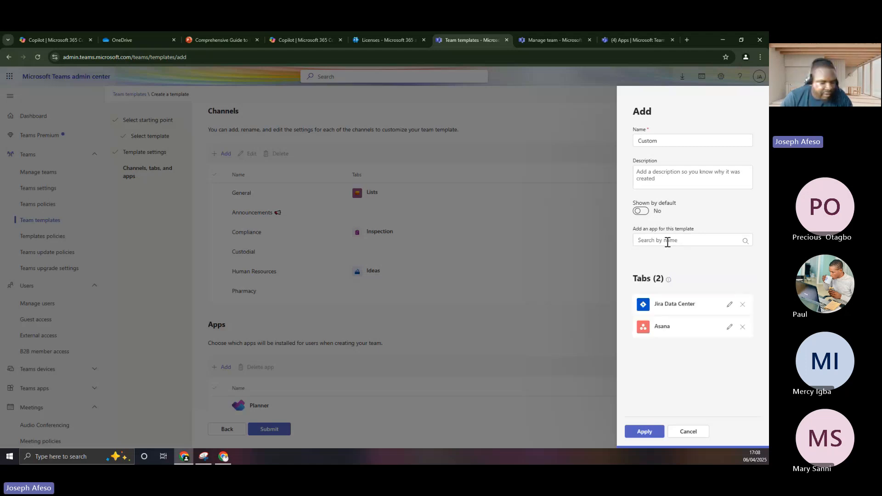
Step: Add Whiteboard as a tab of the Custom channel and apply the new channel
click(660, 241)
text(white)
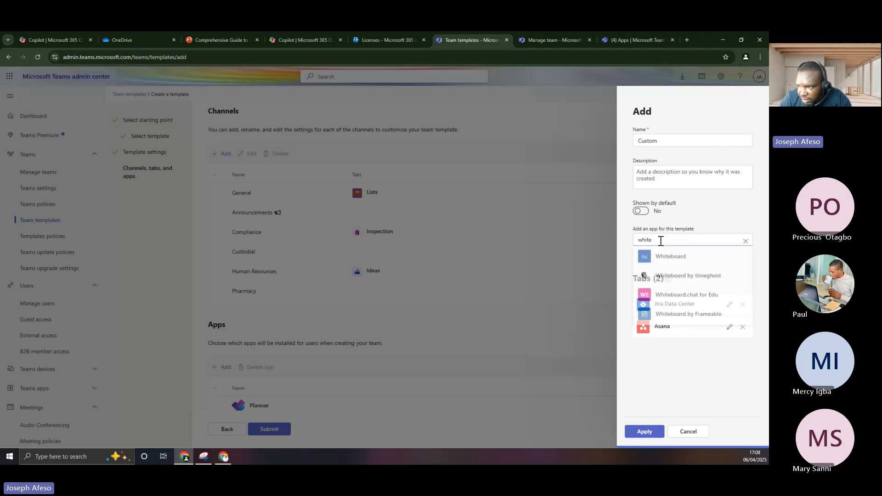
click(729, 265)
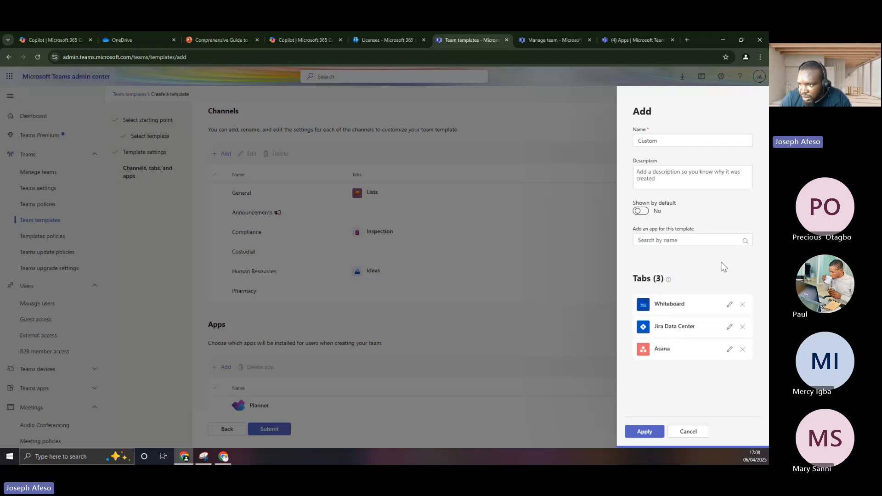
click(645, 432)
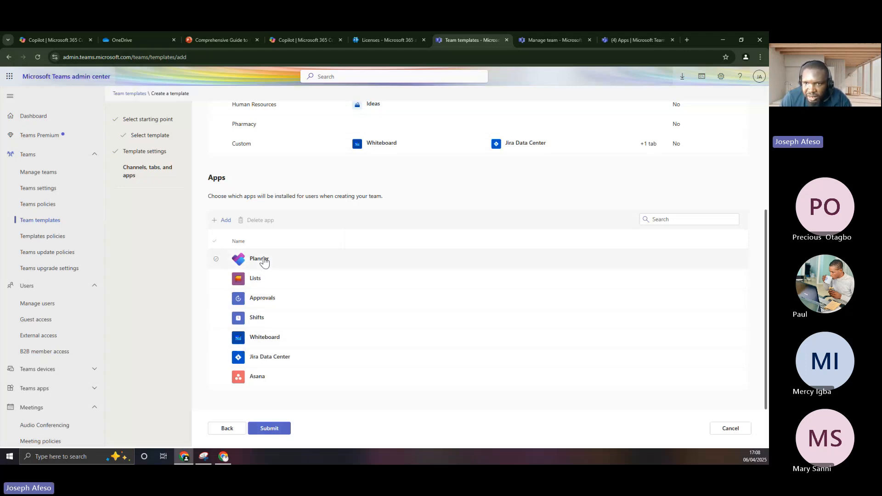
Step: Review the template's channels and apps, and submit the Clinic Template
scroll(256, 208, up, 3)
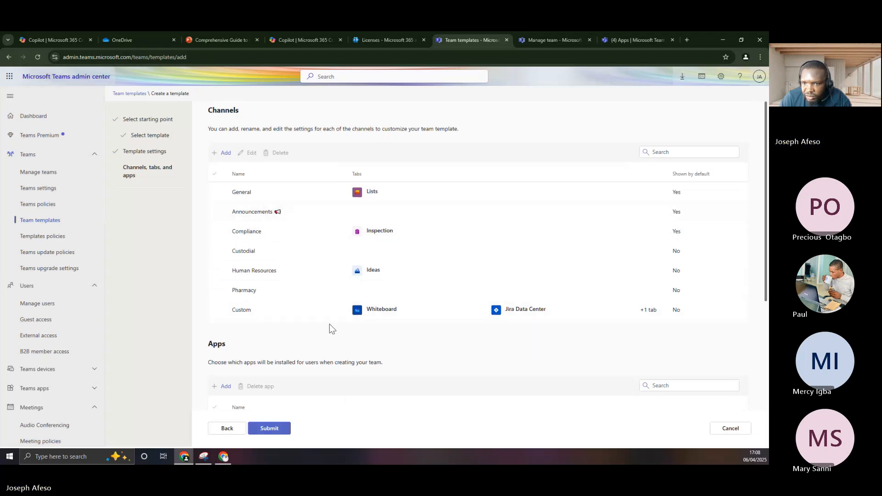
scroll(280, 250, down, 3)
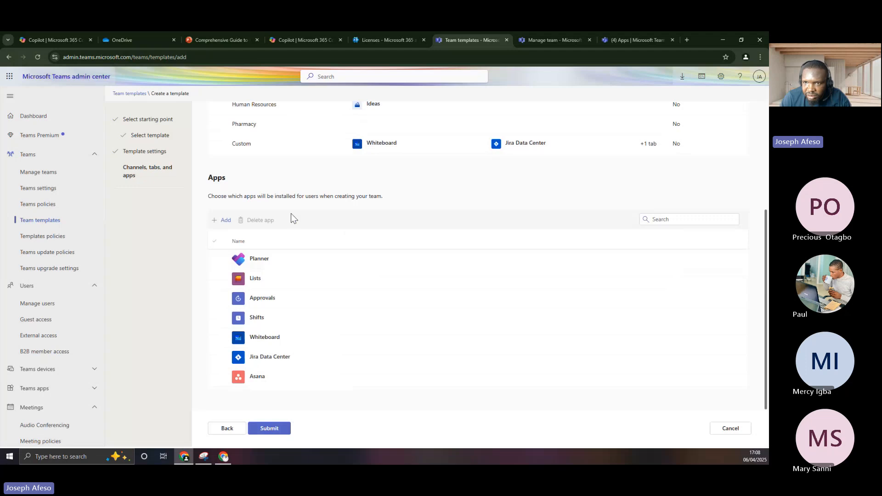
scroll(291, 216, up, 3)
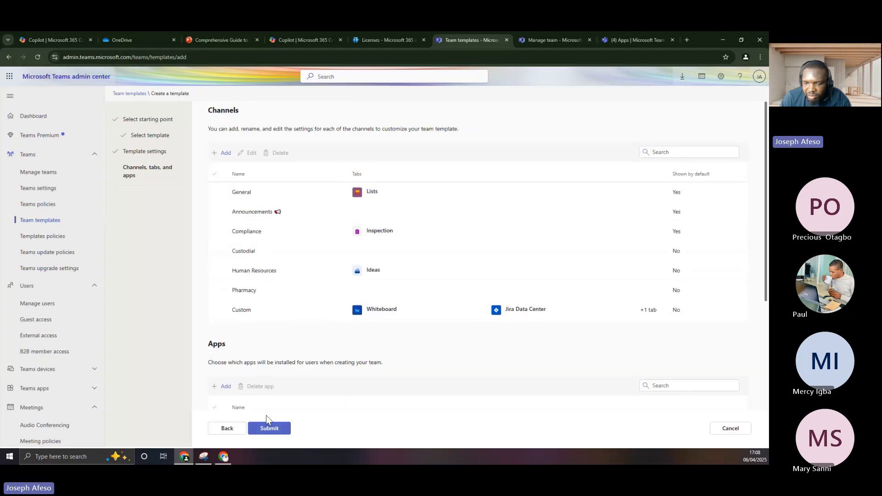
click(269, 428)
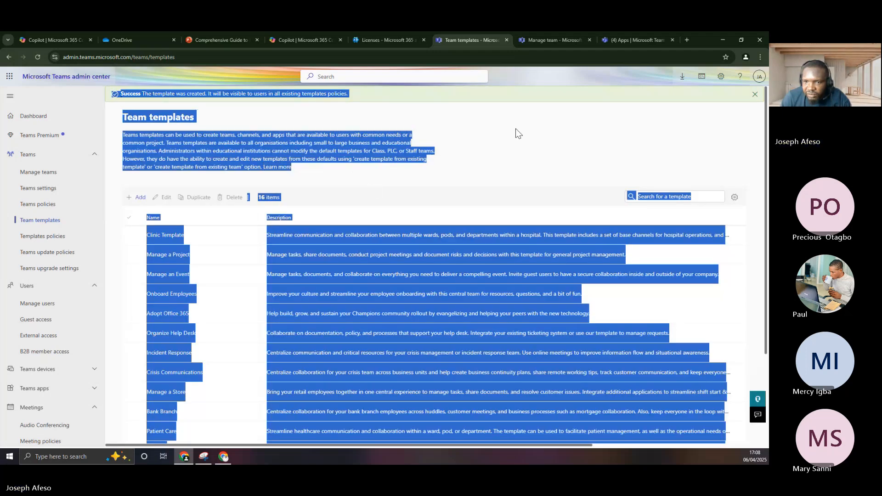
Step: Examine the team templates list and compare the management actions available for Clinic Template, Manage a Project and Crisis Communications
click(516, 129)
scroll(265, 307, down, 3)
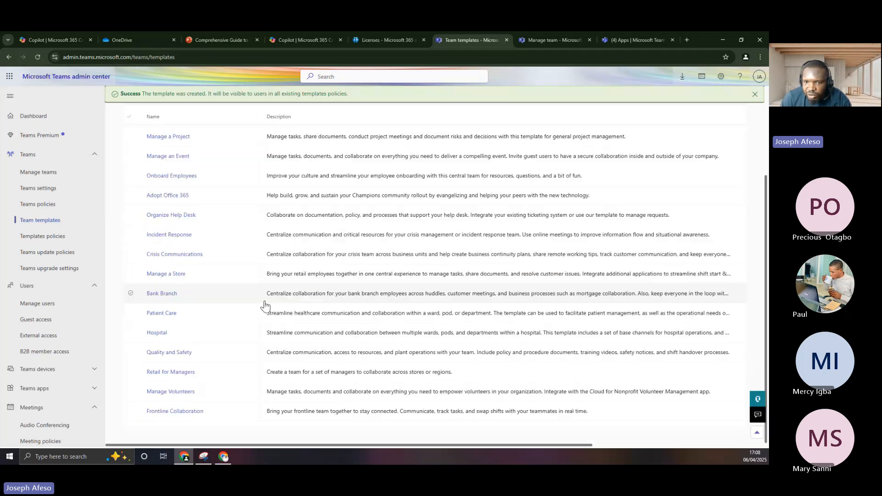
scroll(184, 363, up, 2)
scroll(182, 363, down, 2)
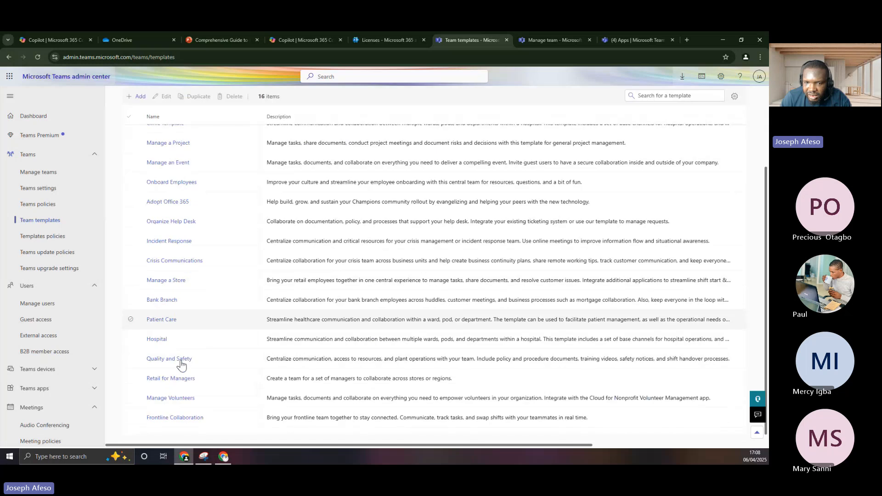
scroll(180, 365, up, 1)
scroll(180, 366, up, 2)
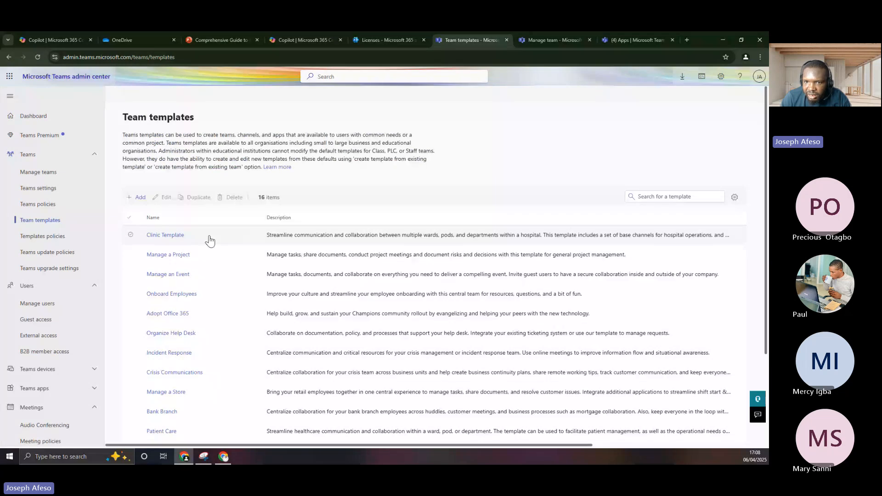
click(131, 235)
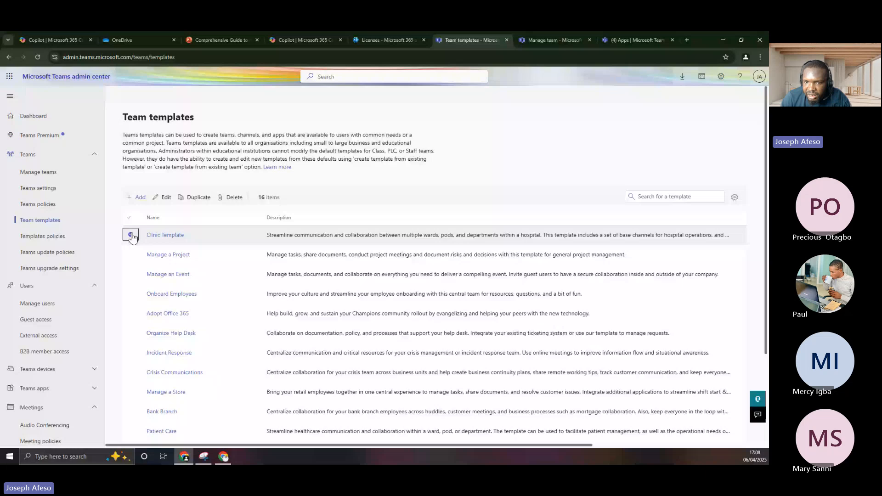
click(131, 236)
click(131, 255)
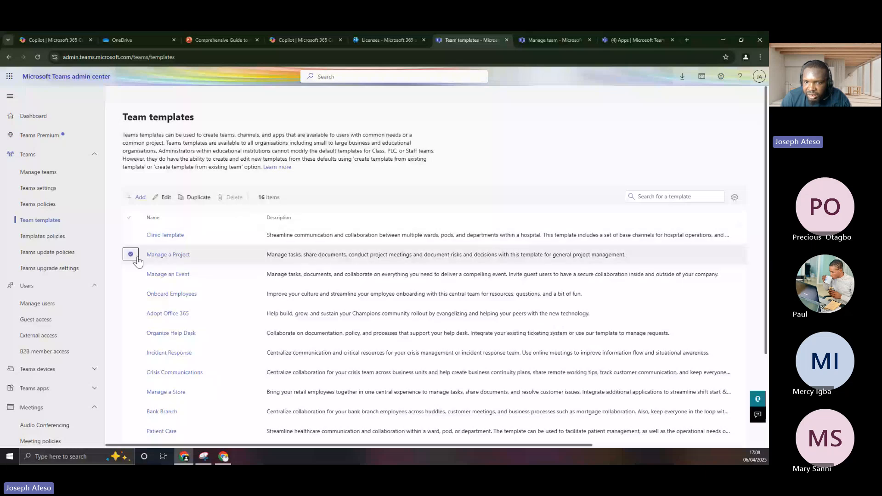
click(131, 373)
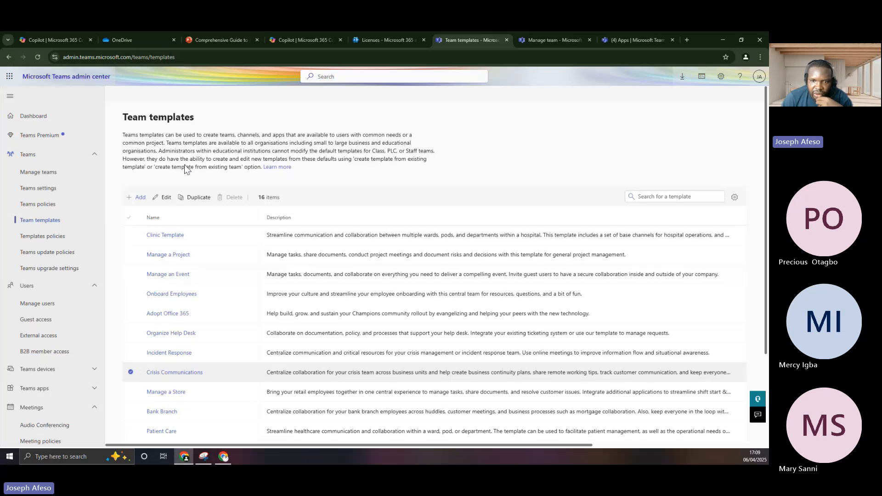
Step: Open the templates policies, check the actions for the Global (Org-wide default) policy, and read the page description
click(41, 238)
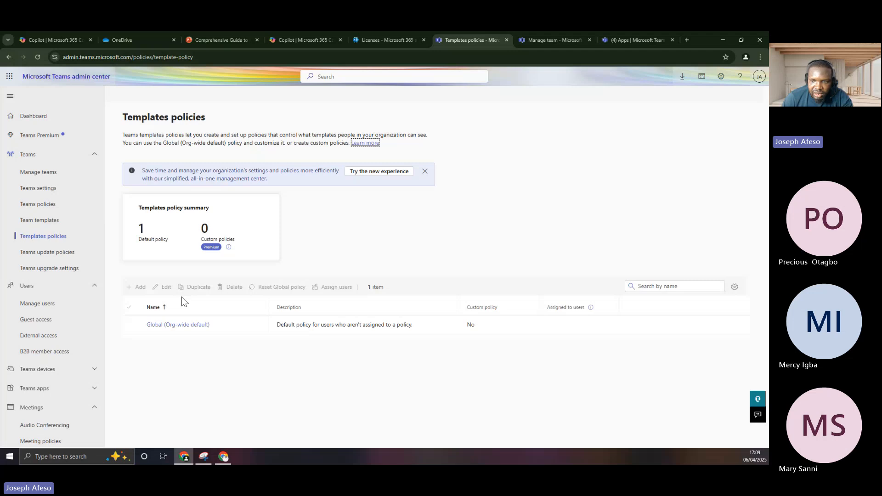
click(131, 326)
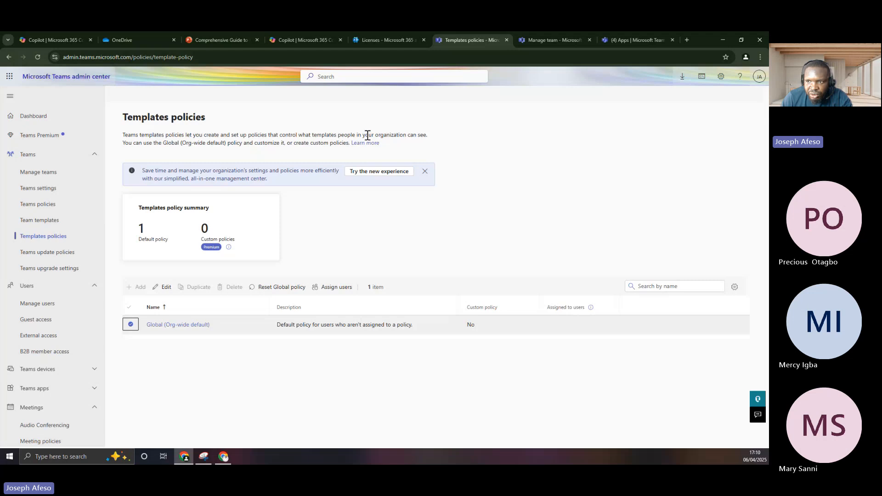
drag(427, 135, 346, 135)
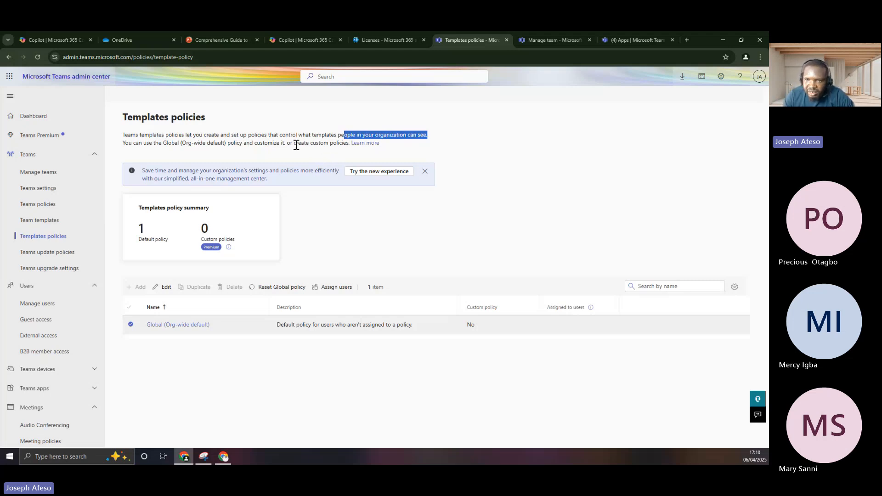
Step: Return to the team templates and check the entries from Clinic Template through Adopt Office 365 one by one
click(40, 221)
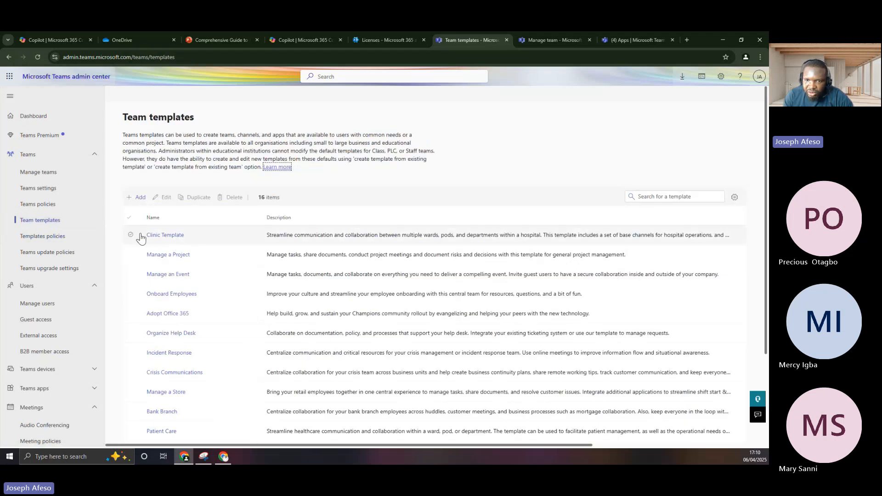
click(131, 235)
click(130, 256)
click(129, 275)
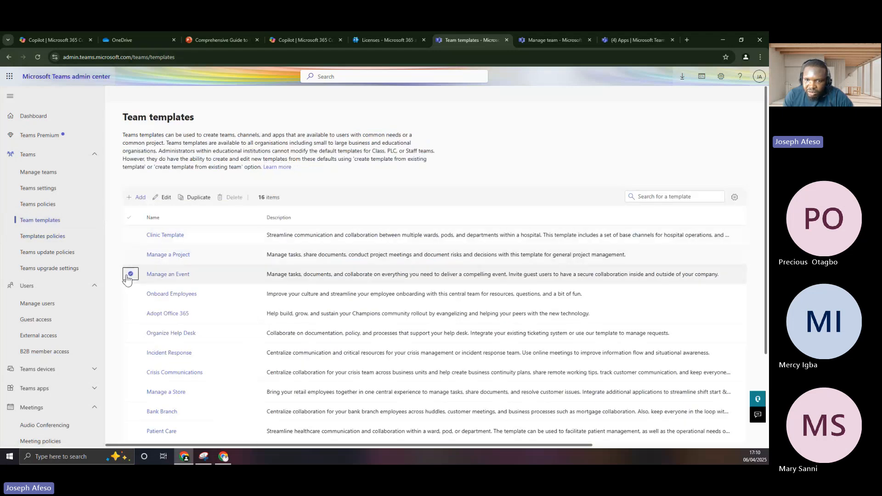
click(130, 294)
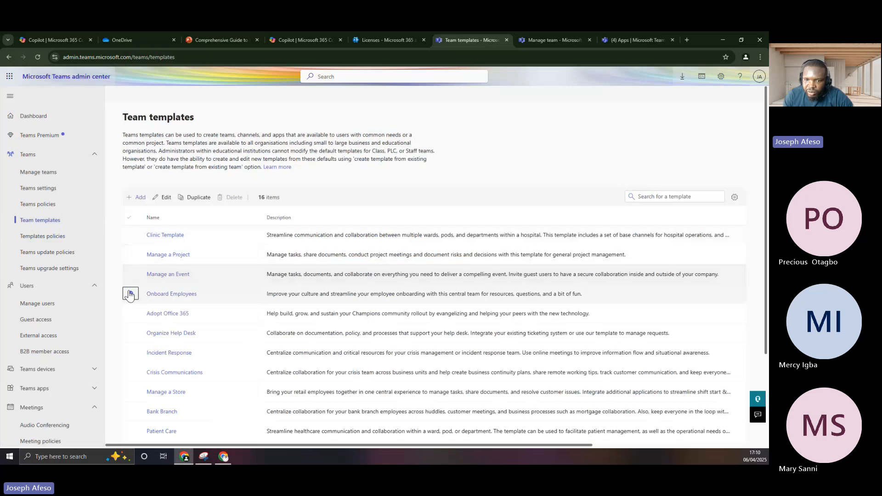
click(130, 314)
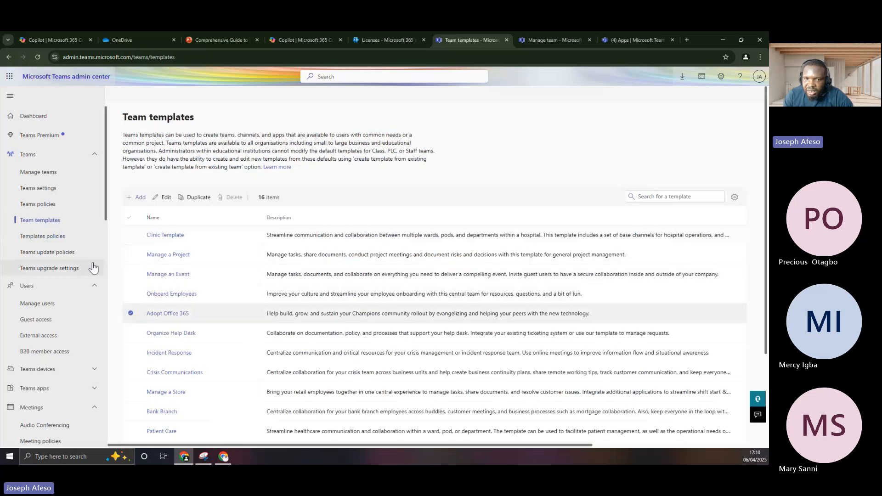
Step: Revisit the templates policies, and examine the Global (Org-wide default) policy among the Teams update policies without changing it
click(47, 238)
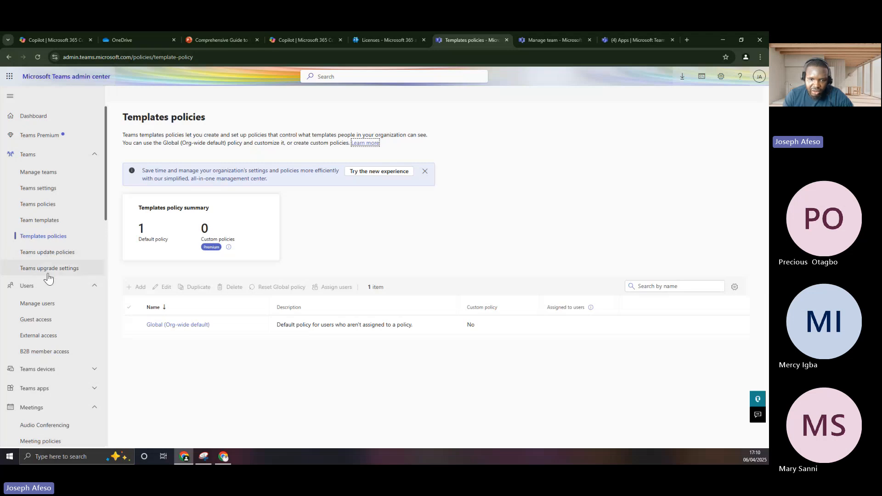
click(47, 256)
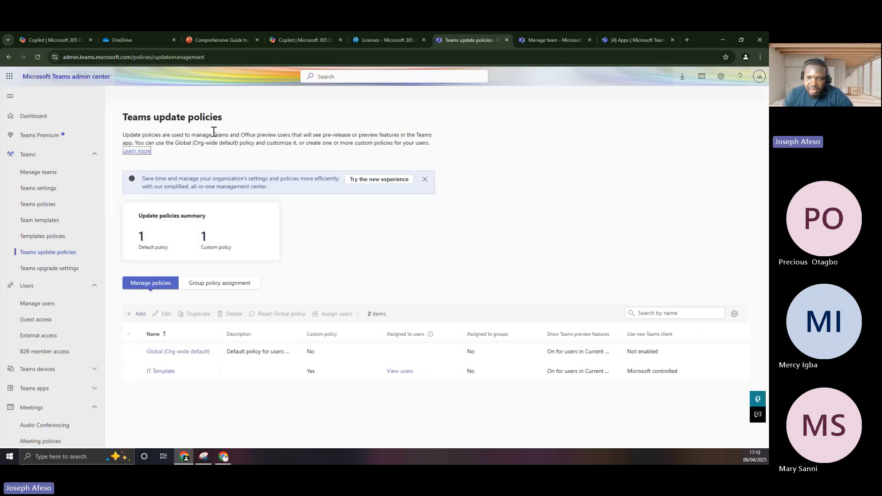
click(186, 352)
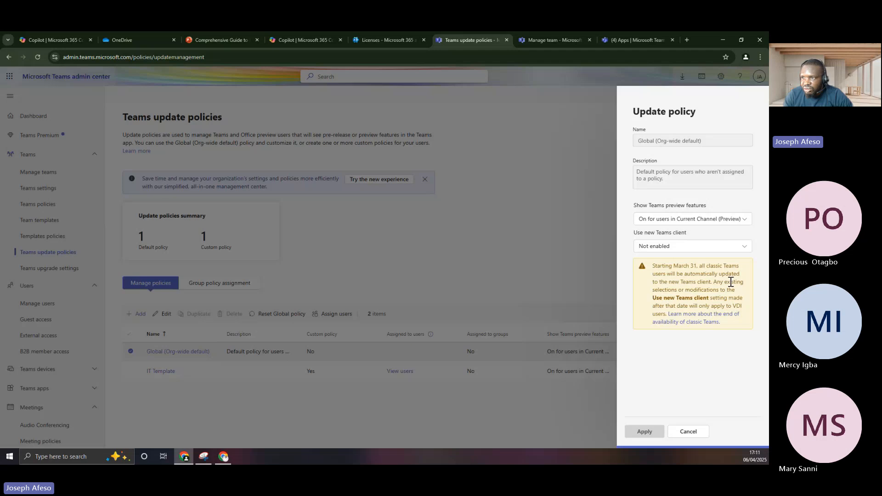
click(691, 433)
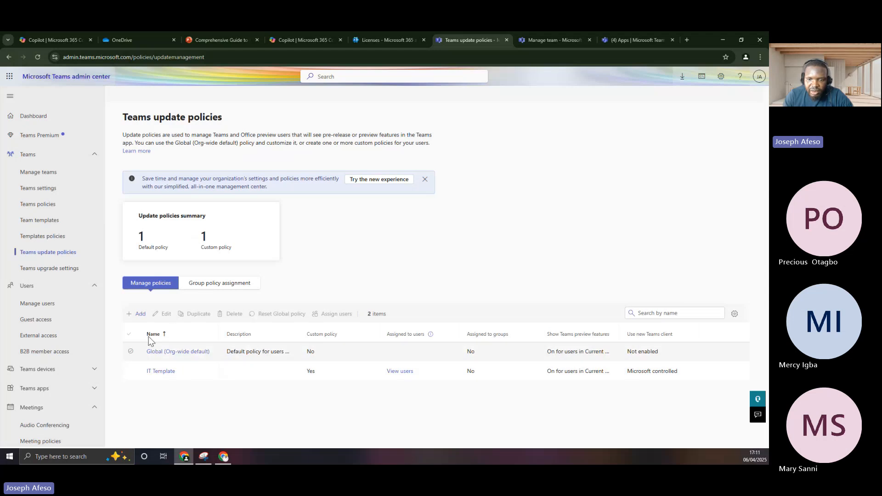
Step: Start a new Teams update policy and choose Not enabled for using the new Teams client
click(139, 315)
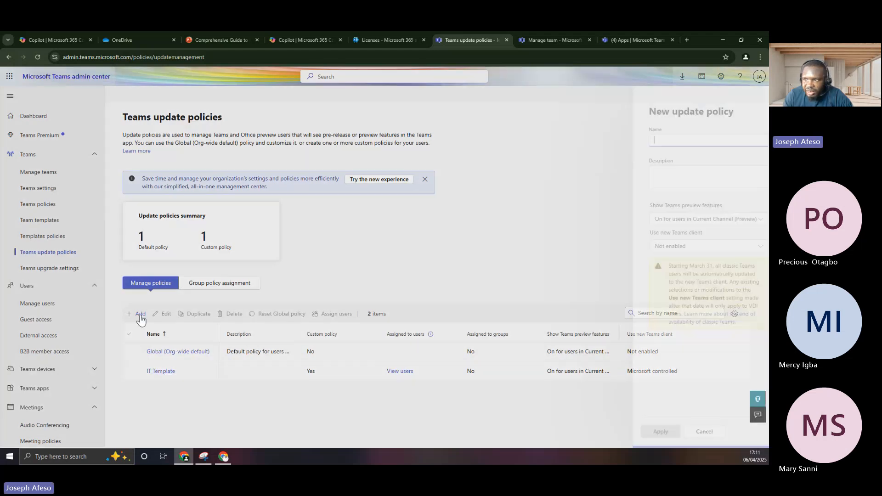
click(666, 246)
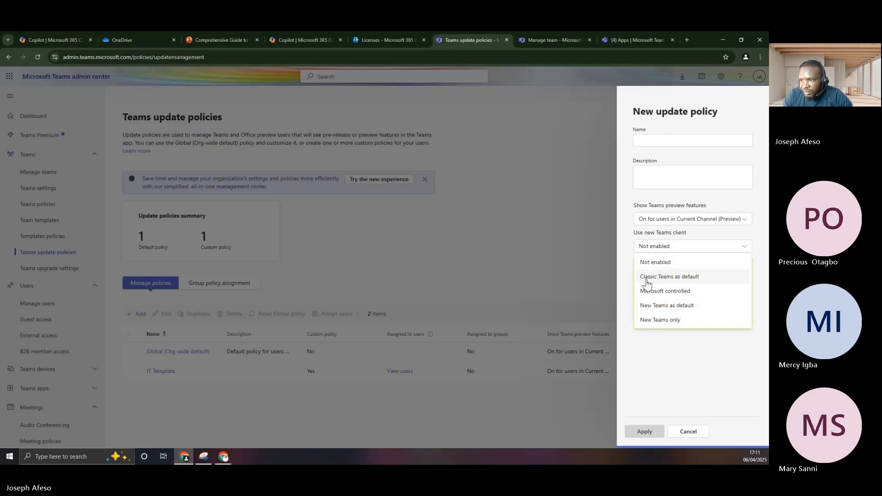
click(656, 266)
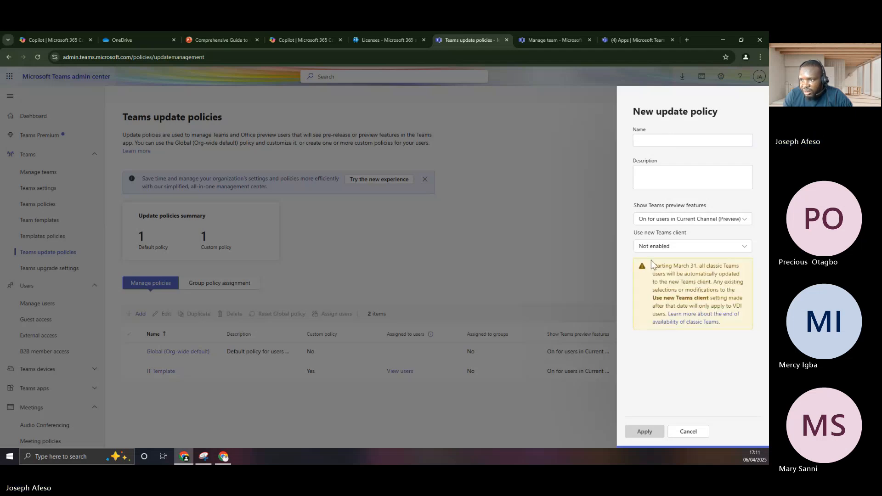
click(685, 253)
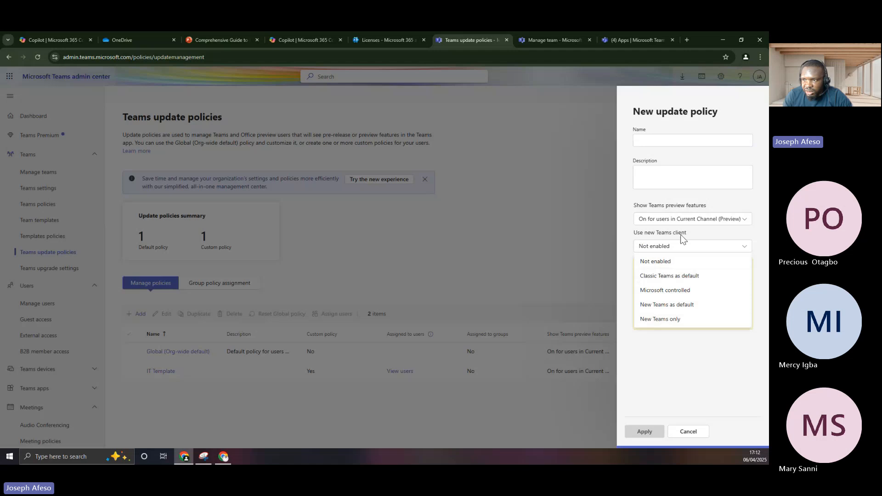
click(654, 262)
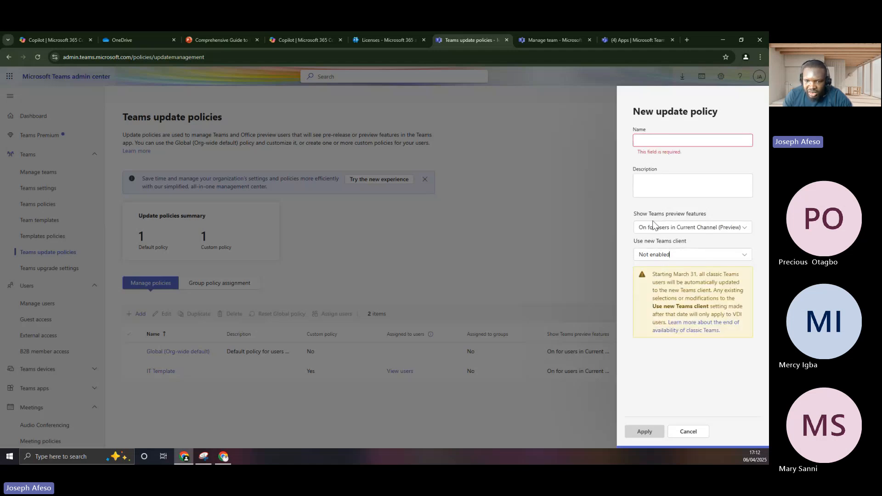
Step: Name the new update policy "Classic Teams"
click(656, 144)
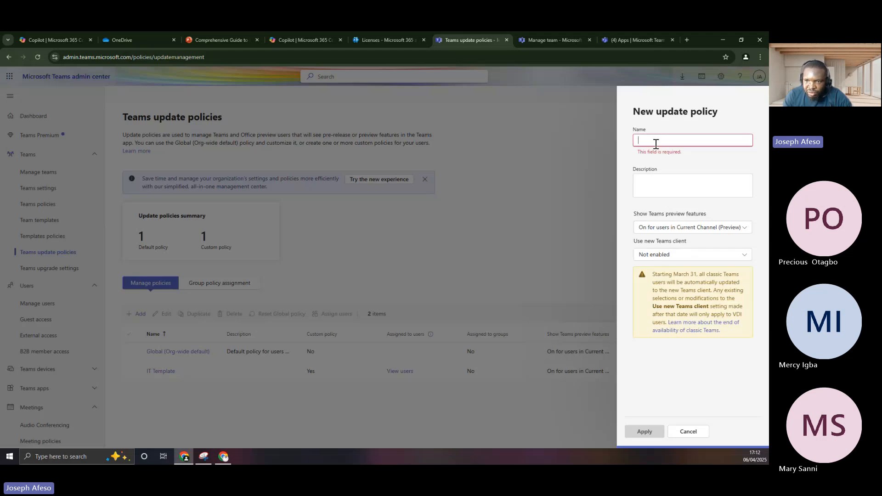
text(rrrr)
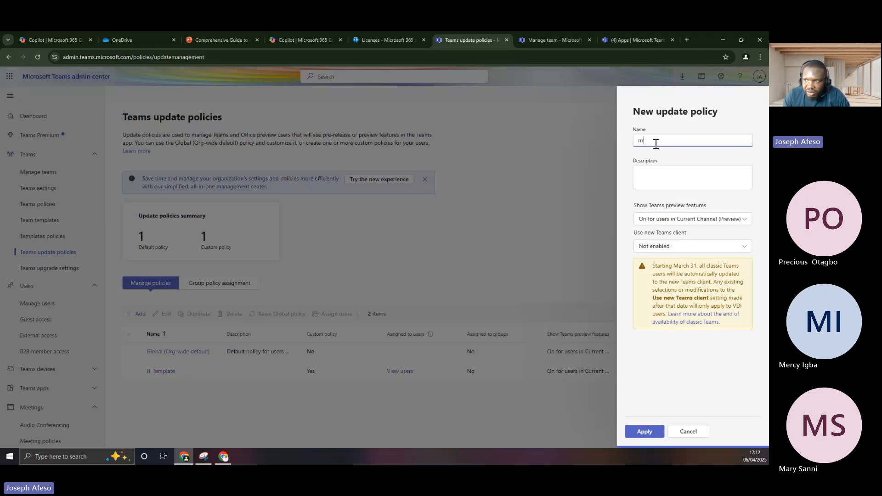
key(BackSpace)
key(BackSpace)
key(BackSpace)
key(BackSpace)
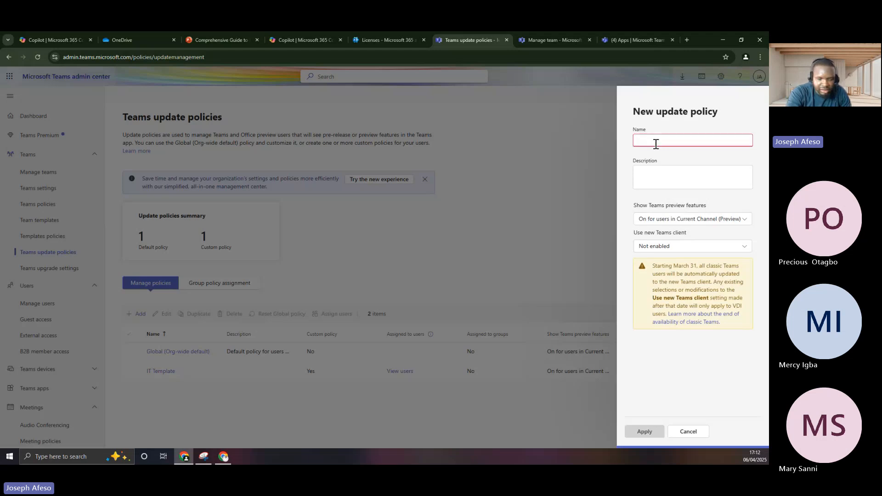
text(r)
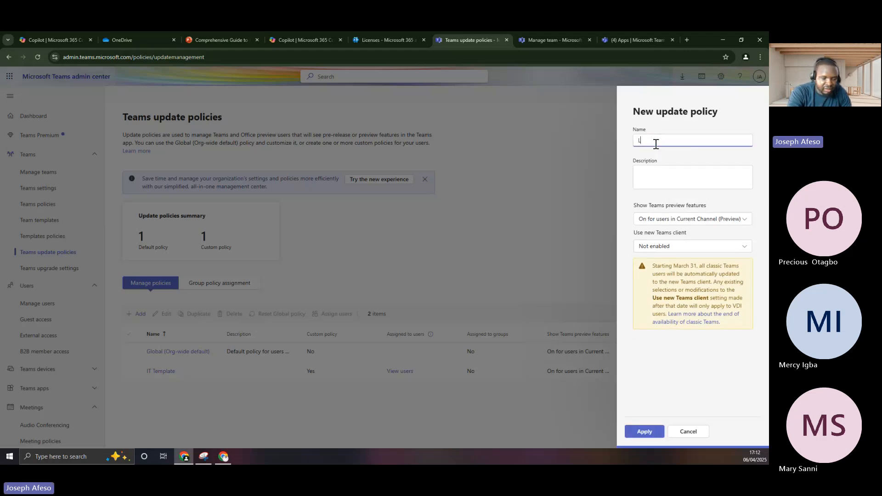
key(BackSpace)
text(CL)
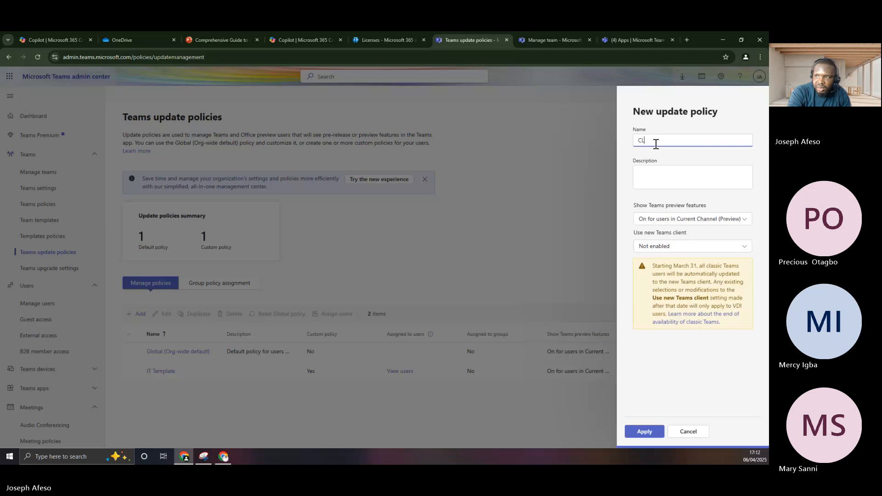
key(BackSpace)
text(l)
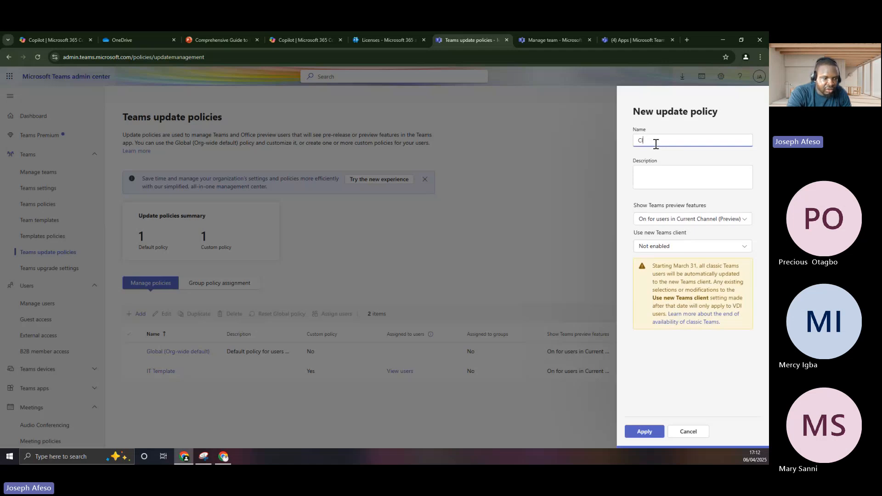
text(assic)
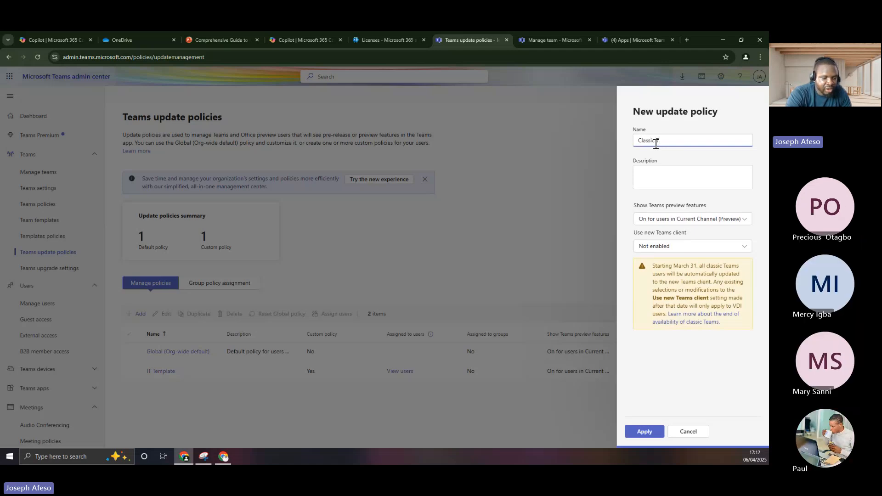
text( Tea)
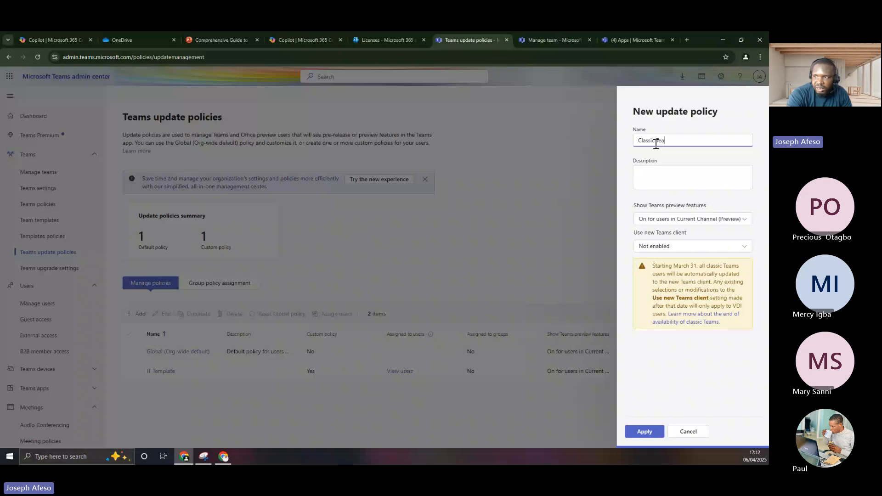
text(ams)
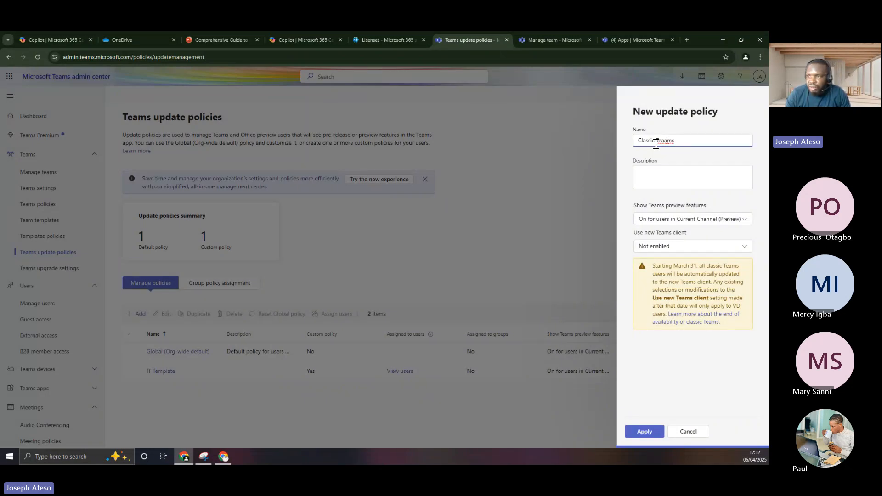
key(BackSpace)
Step: Set Show Teams preview features to Off and create the Classic Teams update policy
click(656, 168)
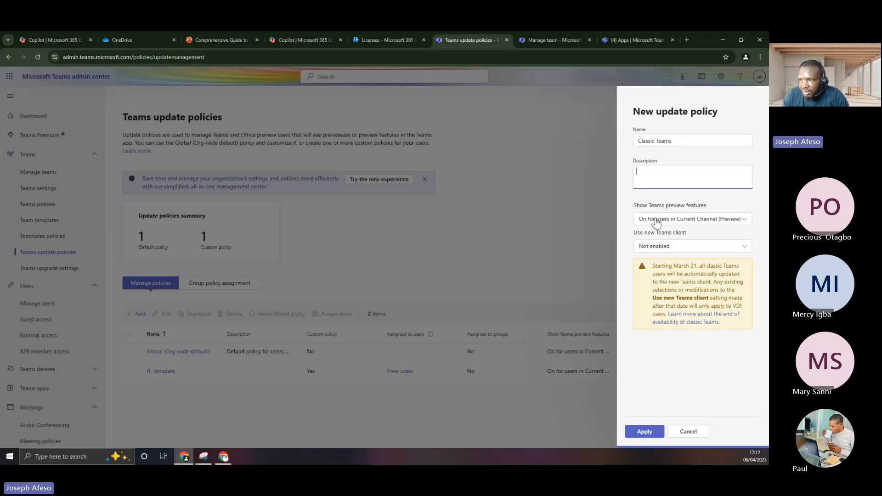
click(692, 220)
click(648, 235)
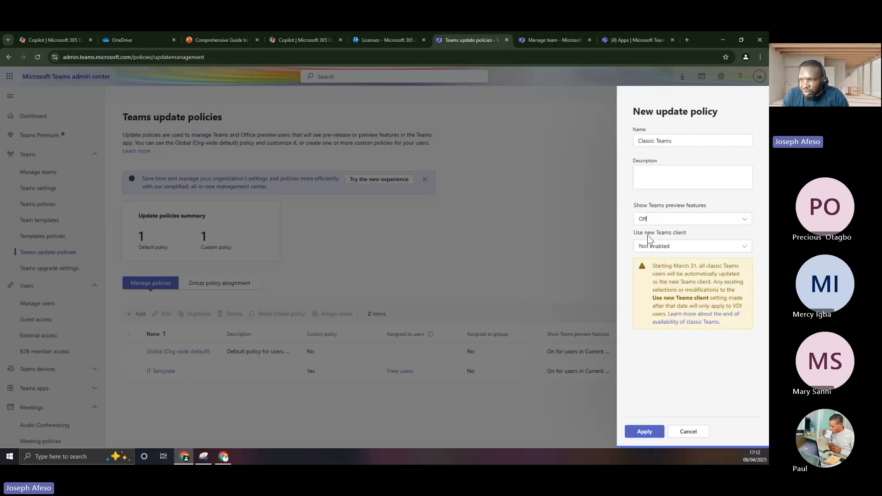
click(644, 432)
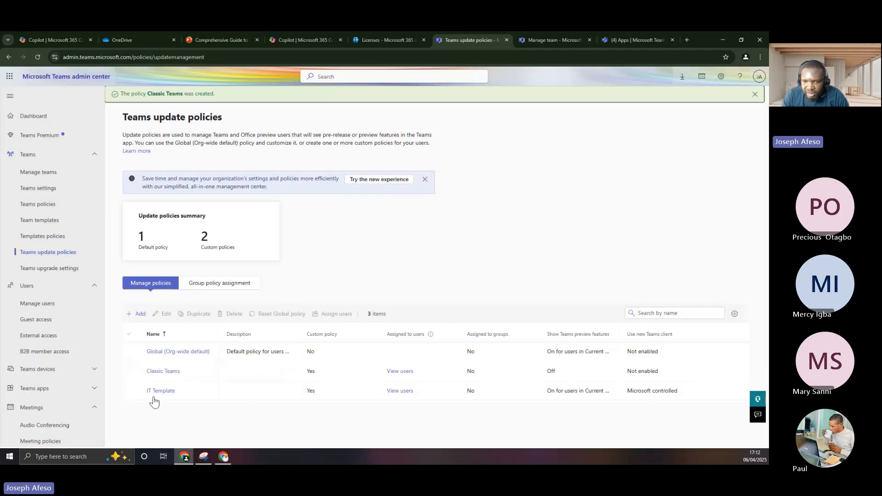
Step: Start a group policy assignment for Teams update policies and select the All Company group
click(129, 371)
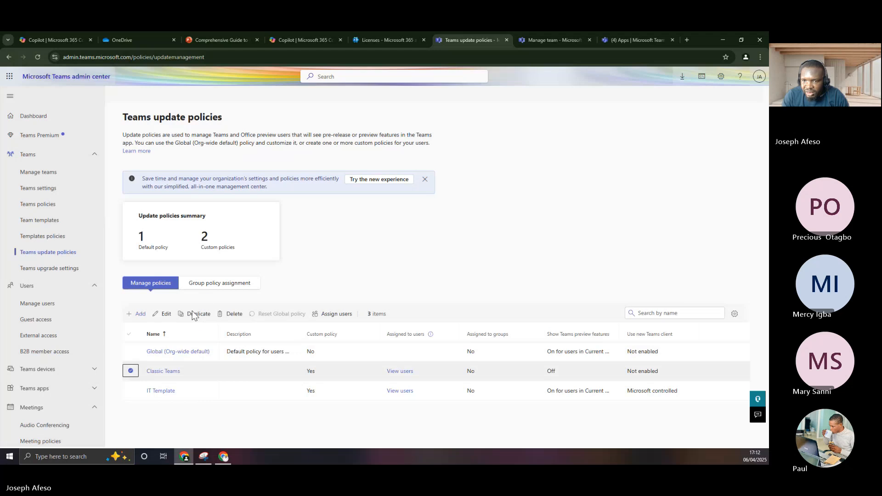
click(220, 284)
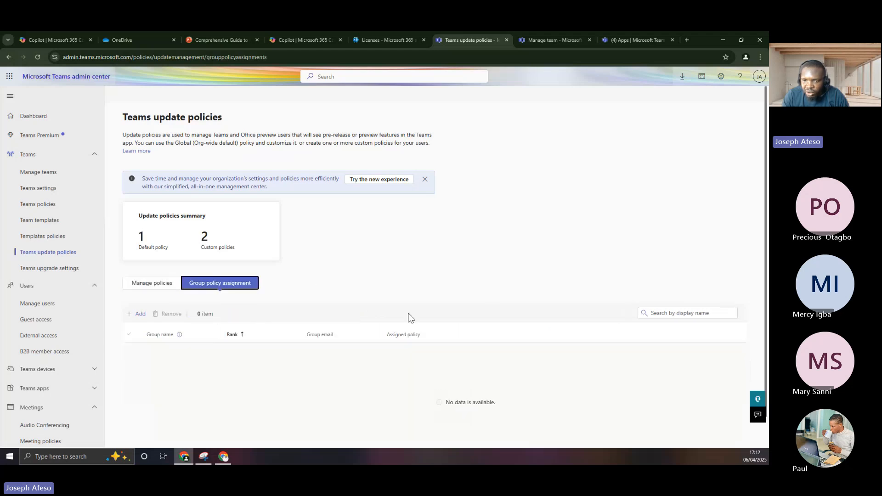
click(132, 315)
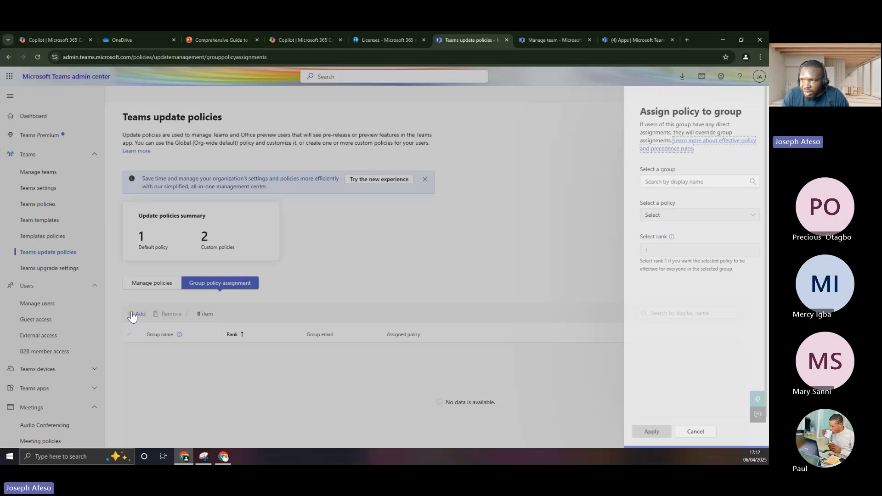
click(673, 181)
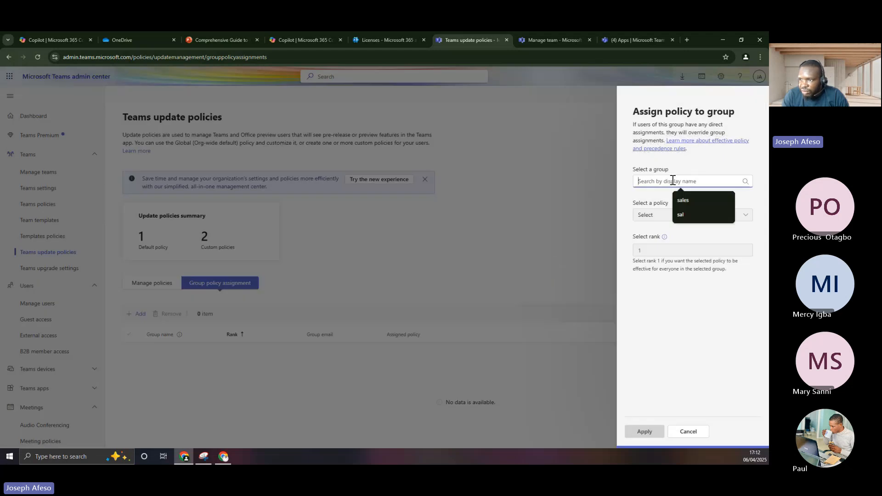
text(a)
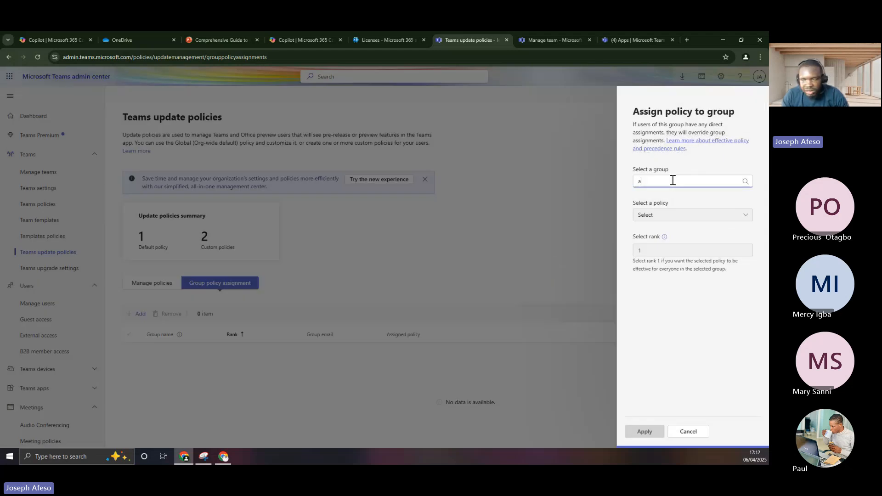
text(ll)
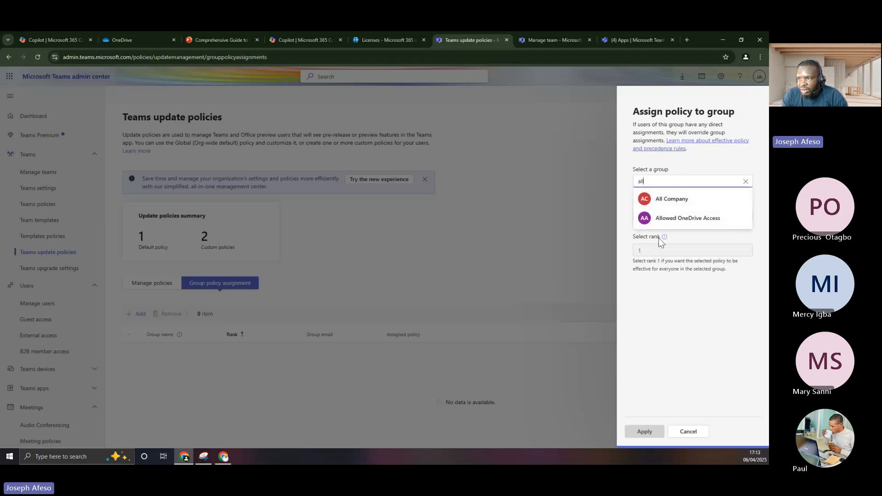
mouse_move(670, 201)
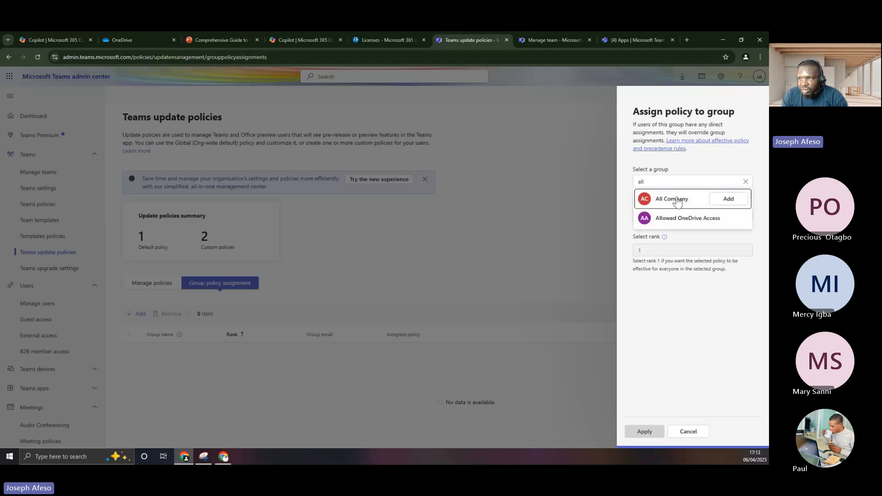
click(726, 199)
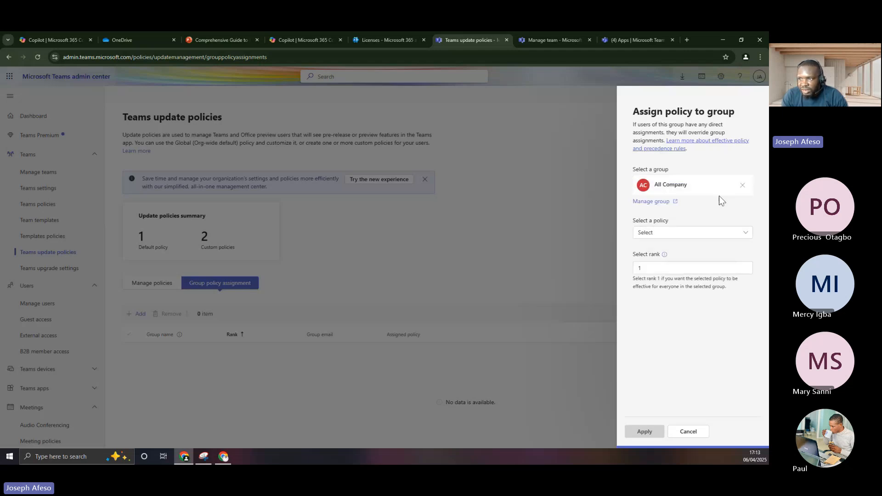
Step: Assign the Classic Teams update policy to the selected group at rank 1 and confirm the assignment
click(658, 235)
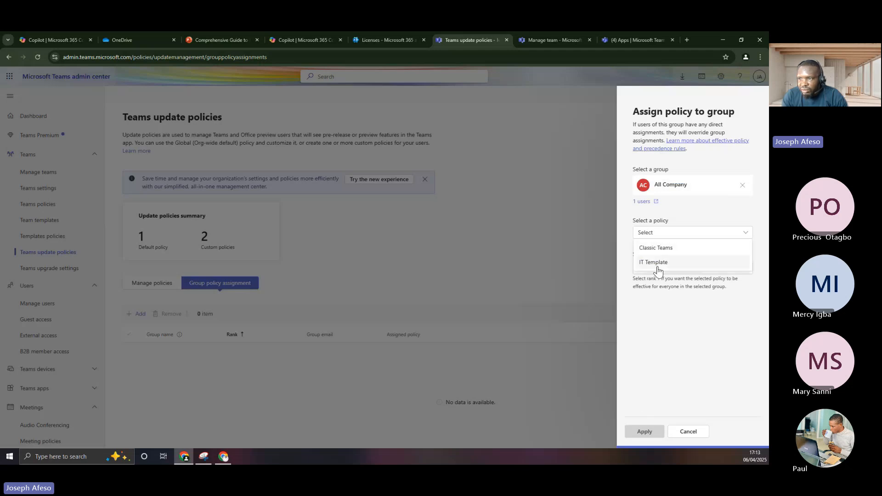
click(660, 248)
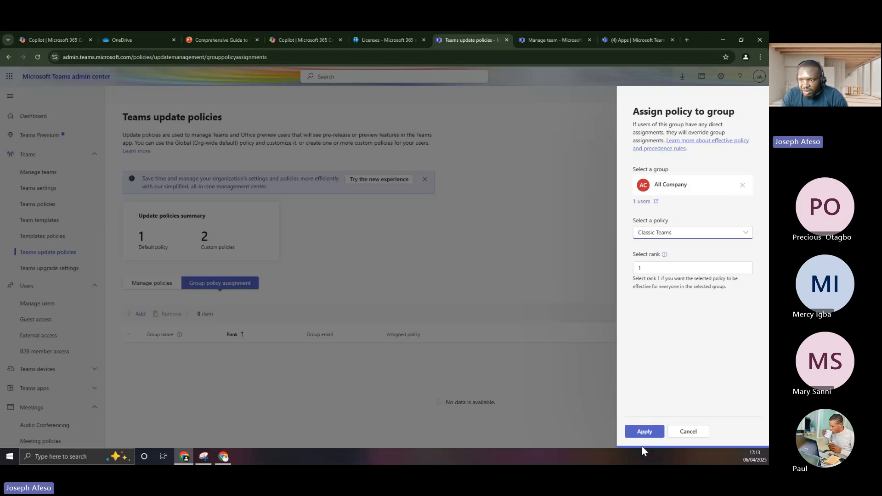
click(646, 433)
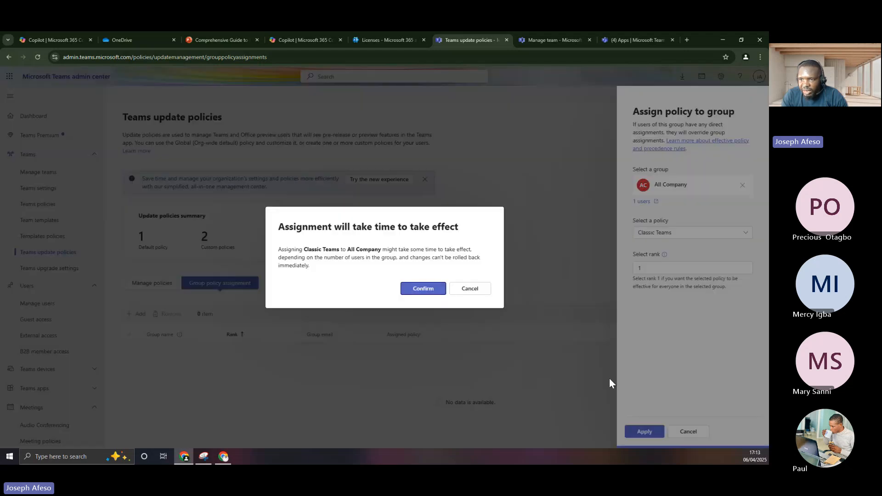
click(429, 291)
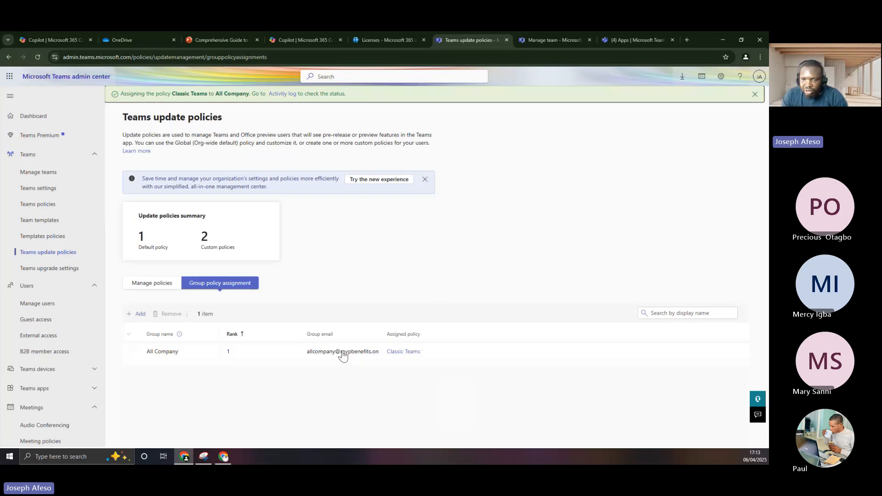
Step: Return to the update policies list, examine the IT Template policy's preview feature options, and close it without saving
click(148, 285)
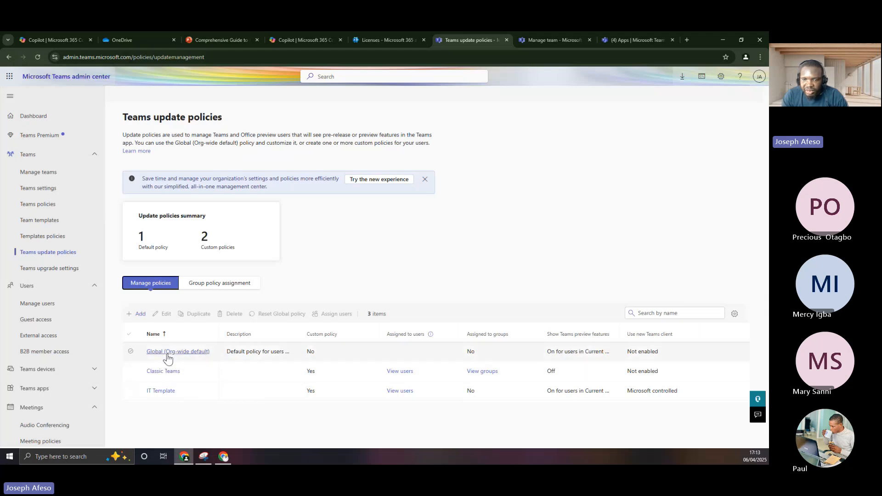
click(158, 392)
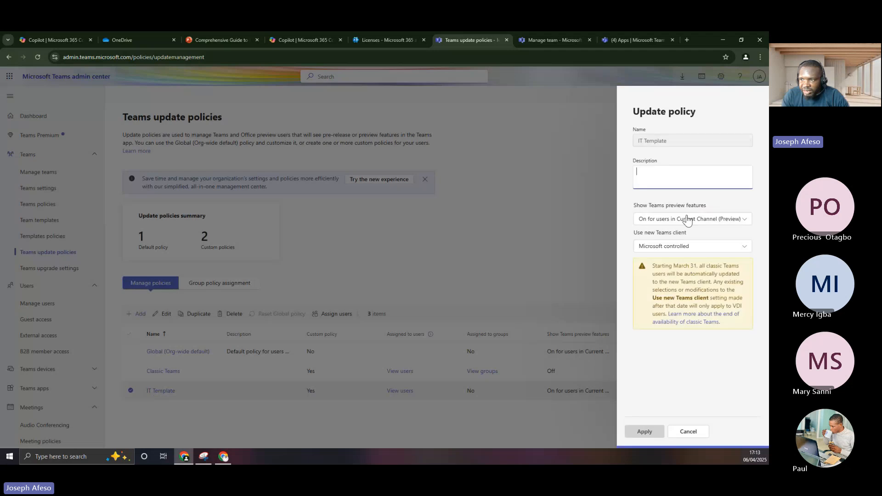
click(687, 220)
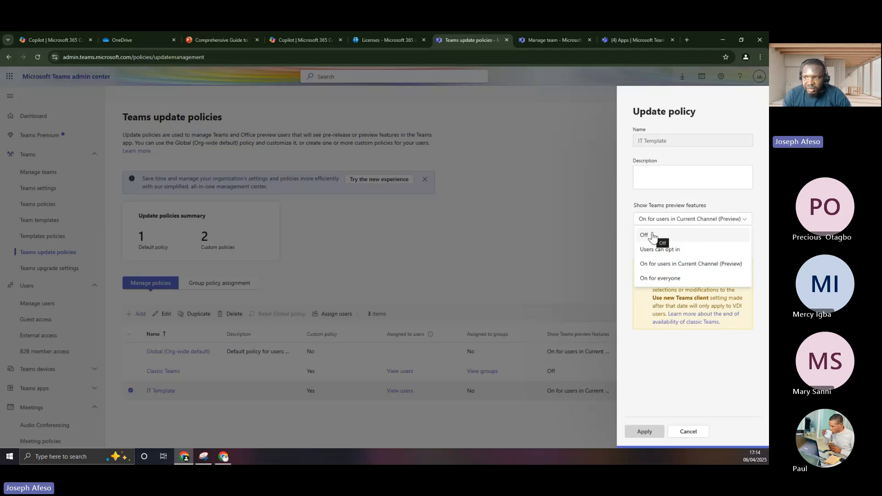
click(686, 434)
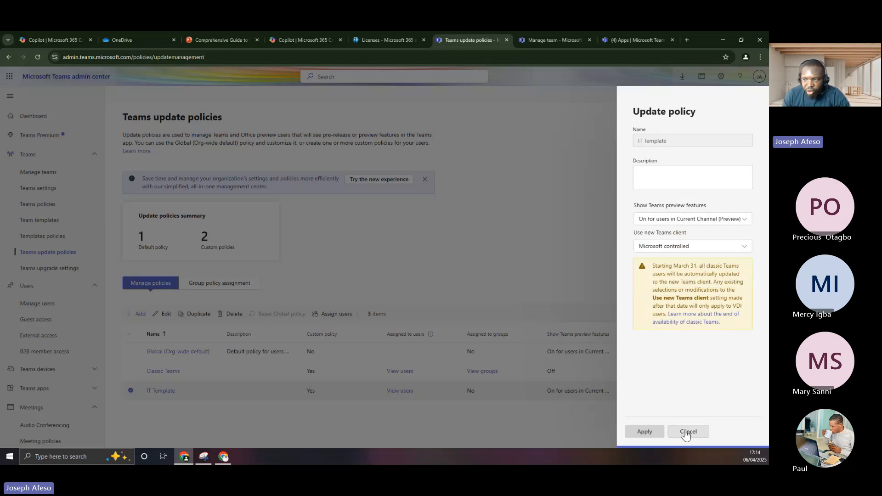
click(686, 432)
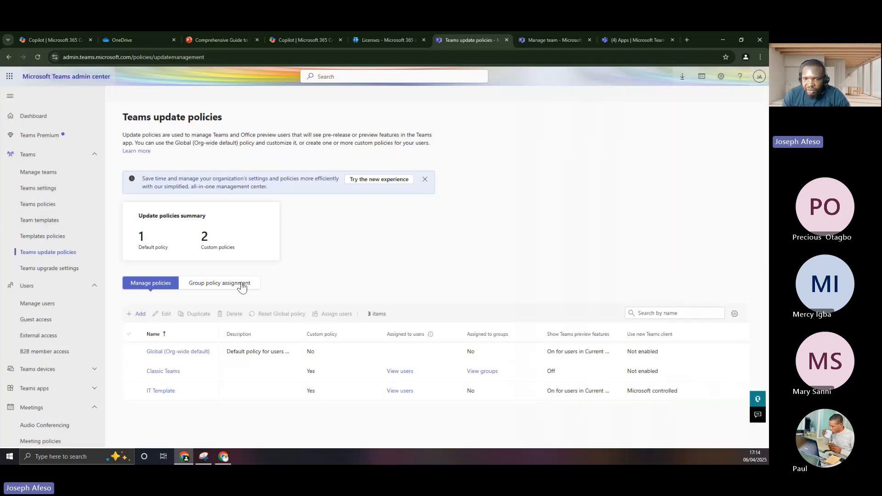
Step: Create an update policy named It Policy with preview features On for everyone and the new Teams client set to Microsoft controlled
click(139, 315)
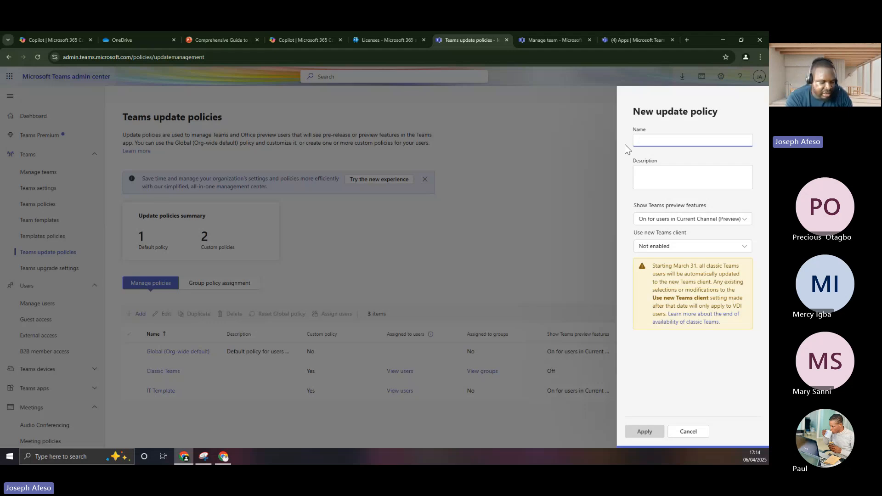
text(It P)
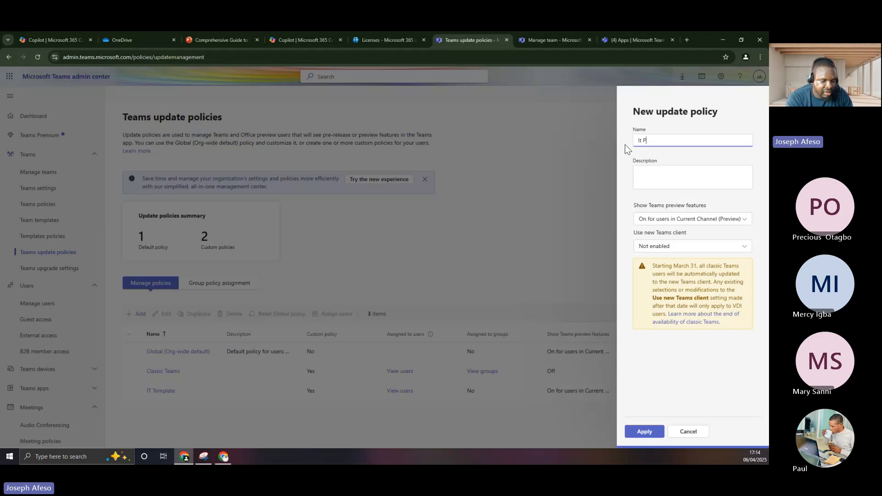
text(olicy)
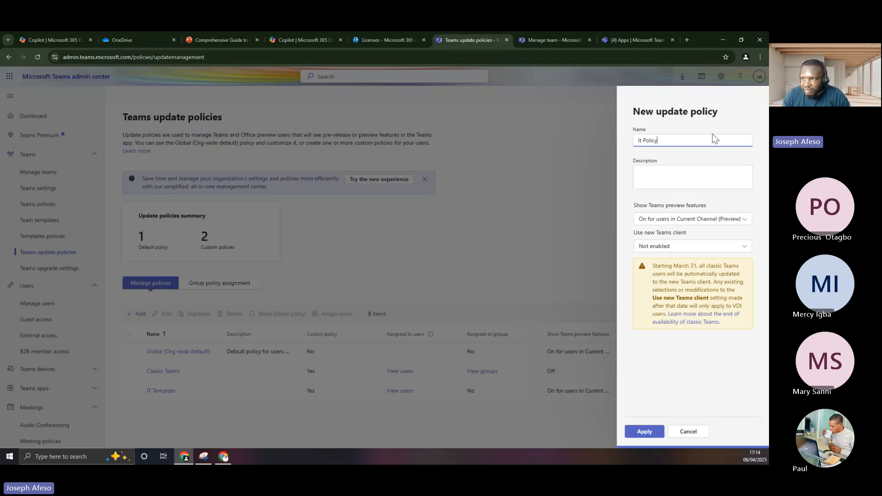
click(671, 220)
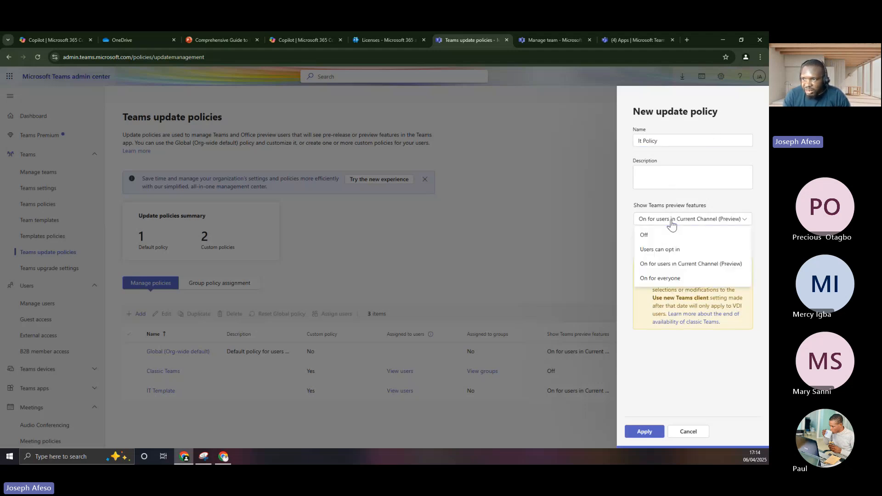
click(659, 279)
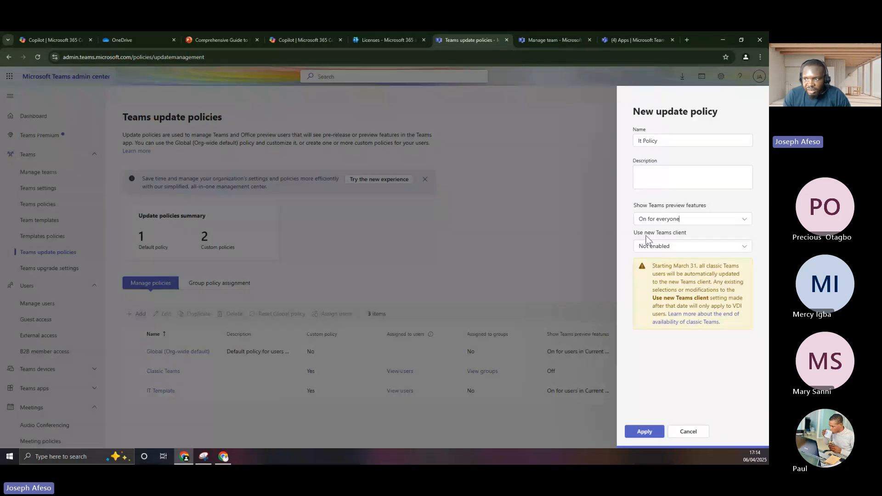
click(681, 247)
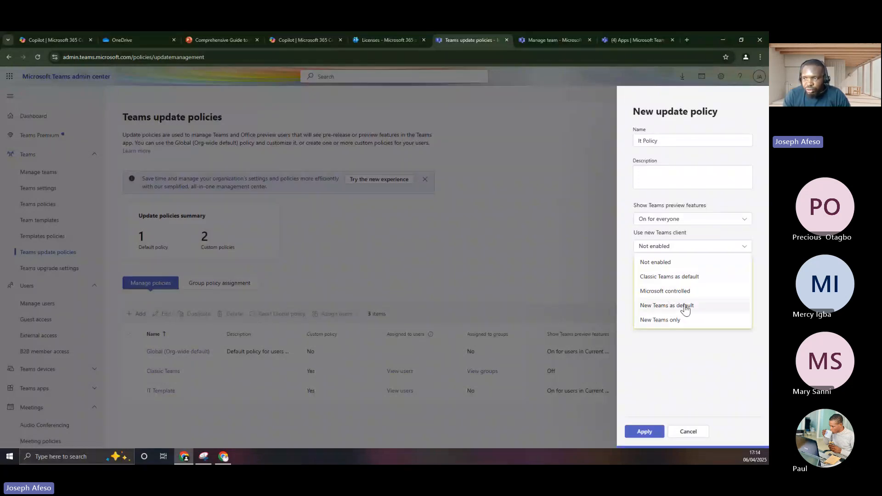
click(670, 290)
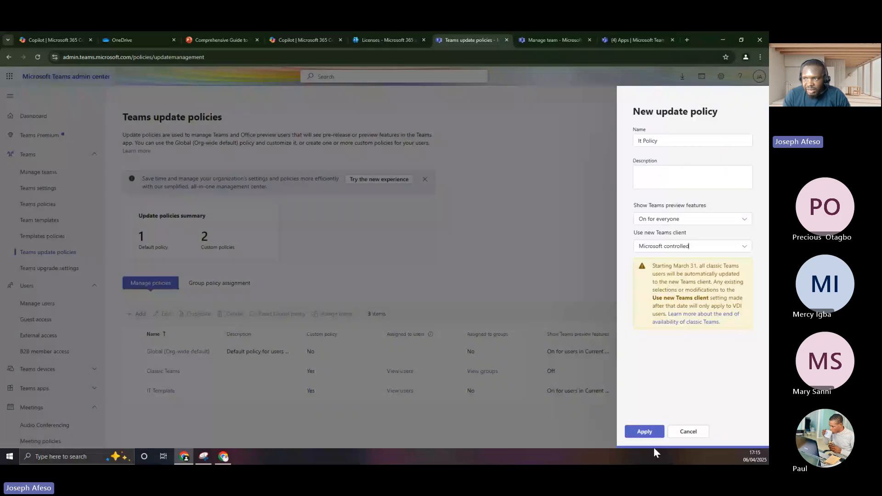
click(650, 436)
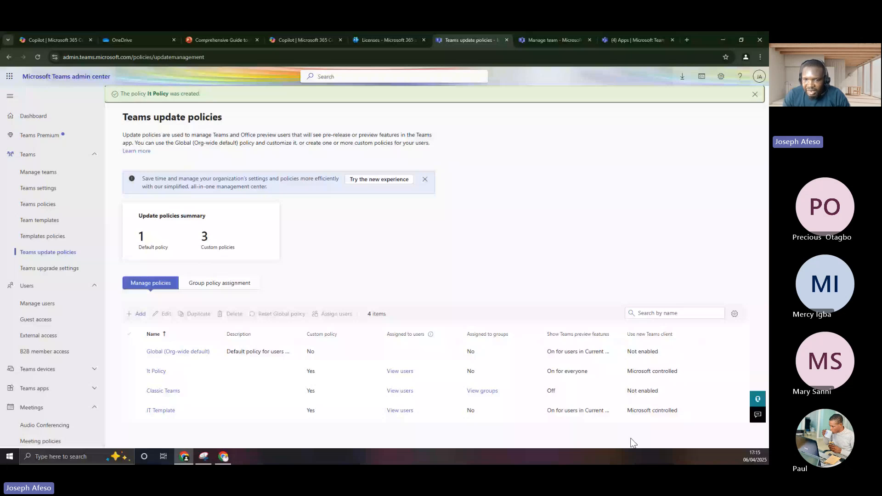
Step: Start assigning users to the It Policy update policy and add the first user found by name
click(201, 285)
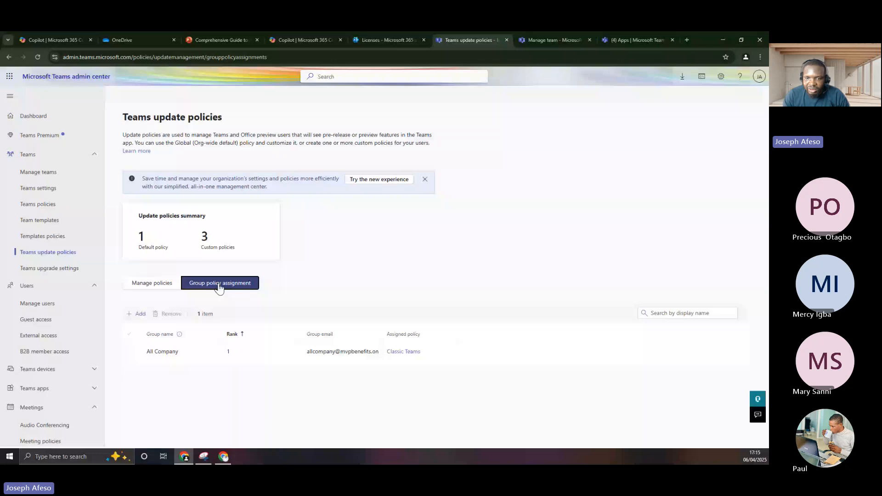
click(142, 284)
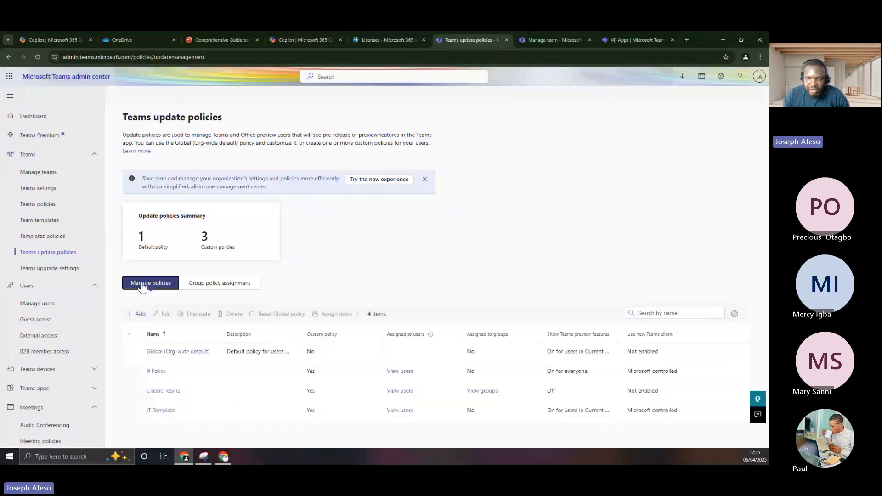
click(130, 371)
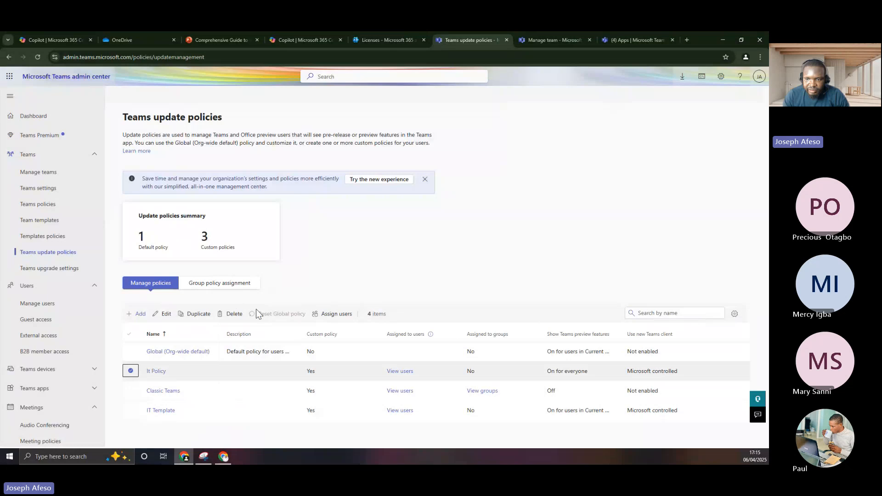
click(336, 315)
click(650, 164)
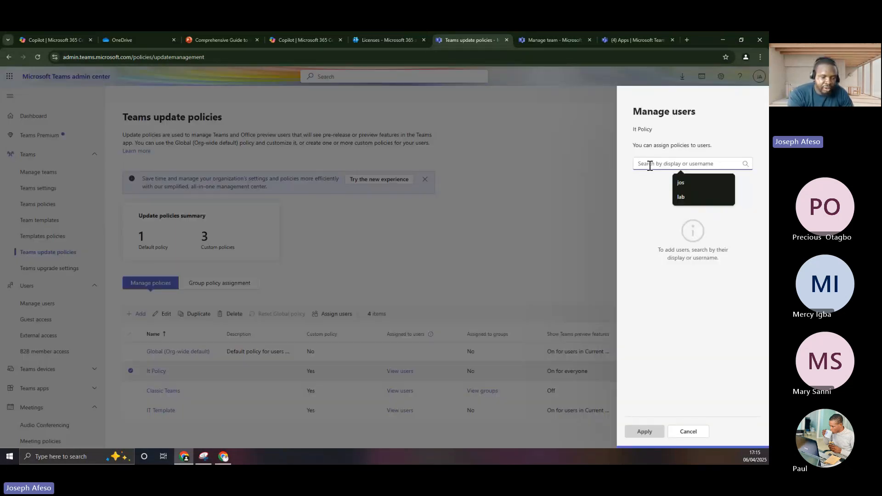
text(pu)
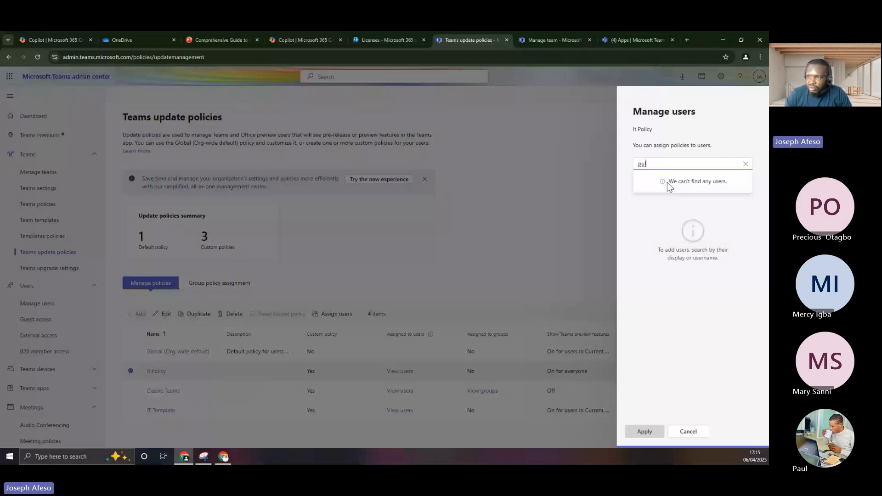
text(a)
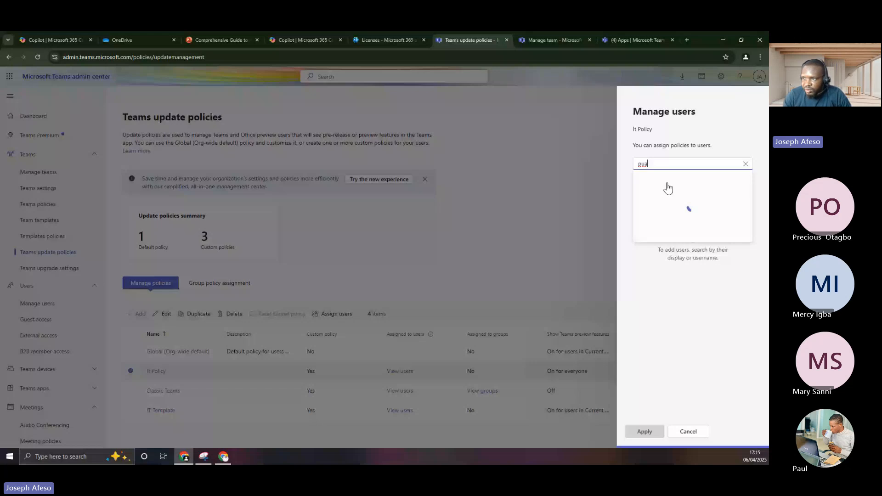
key(BackSpace)
key(BackSpace)
text(au)
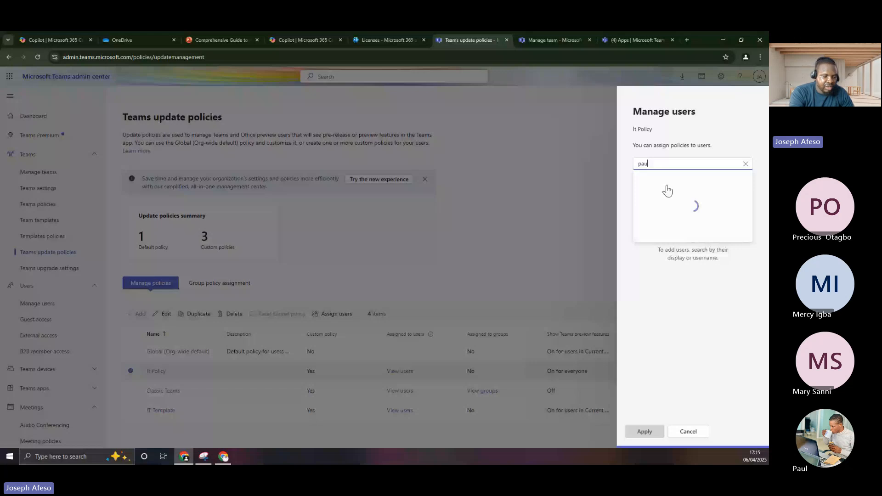
click(666, 184)
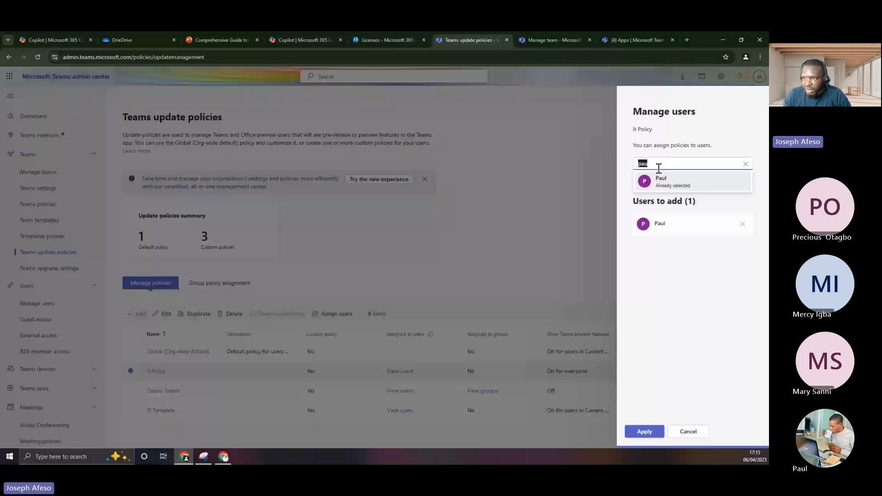
Step: Add two more users by name and try to apply the It Policy assignment to all the chosen users
text(gben)
click(721, 183)
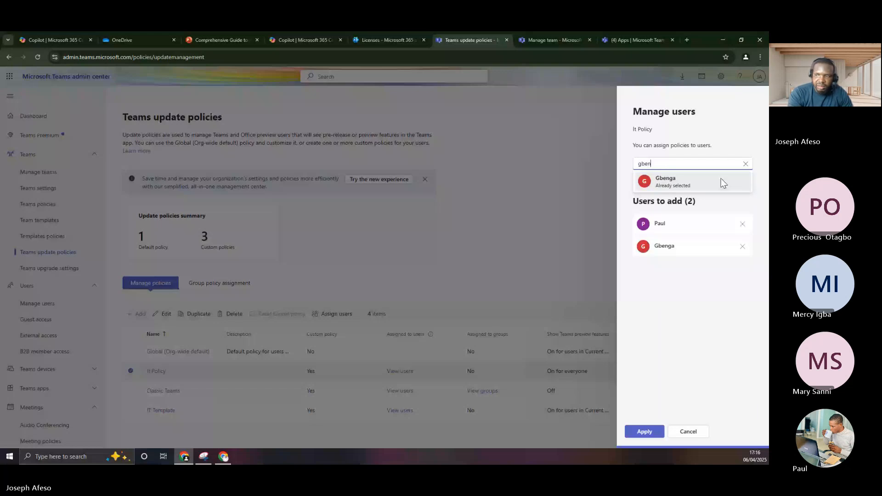
drag(664, 164, 632, 176)
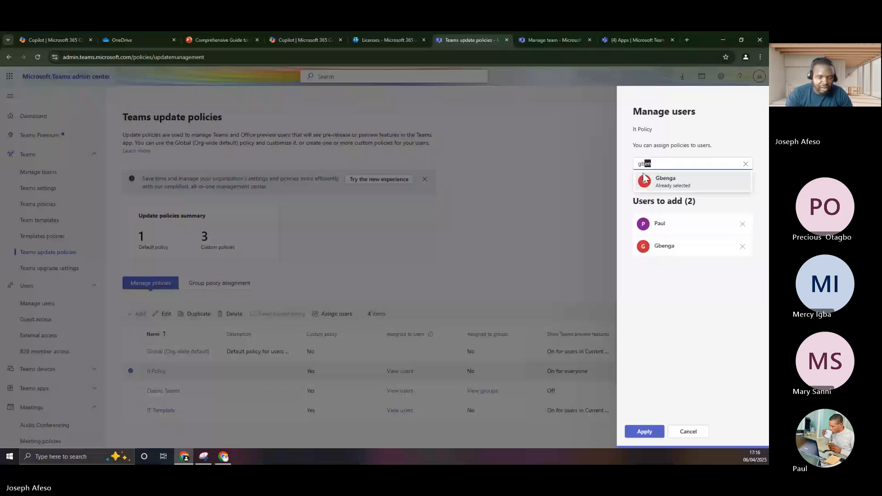
text(josep)
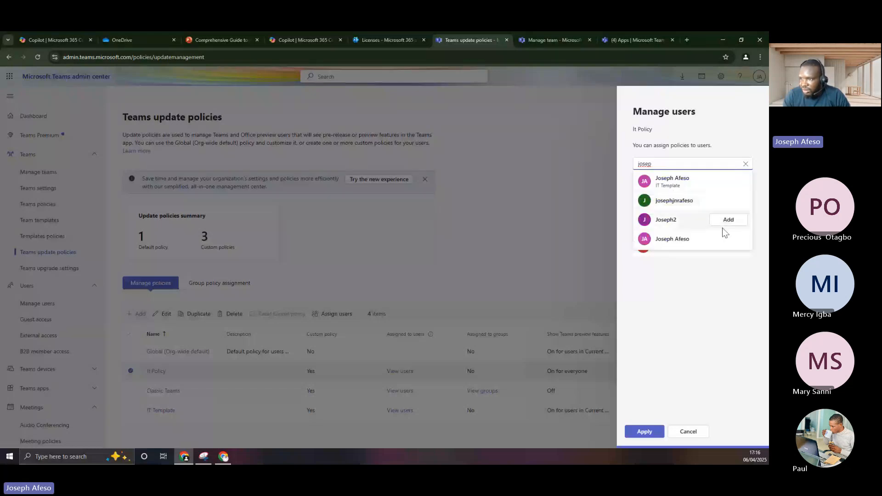
click(725, 243)
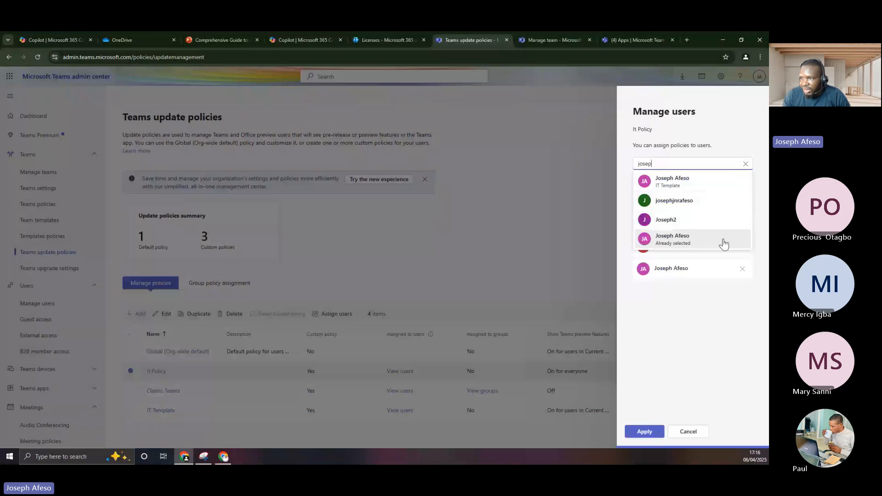
click(646, 433)
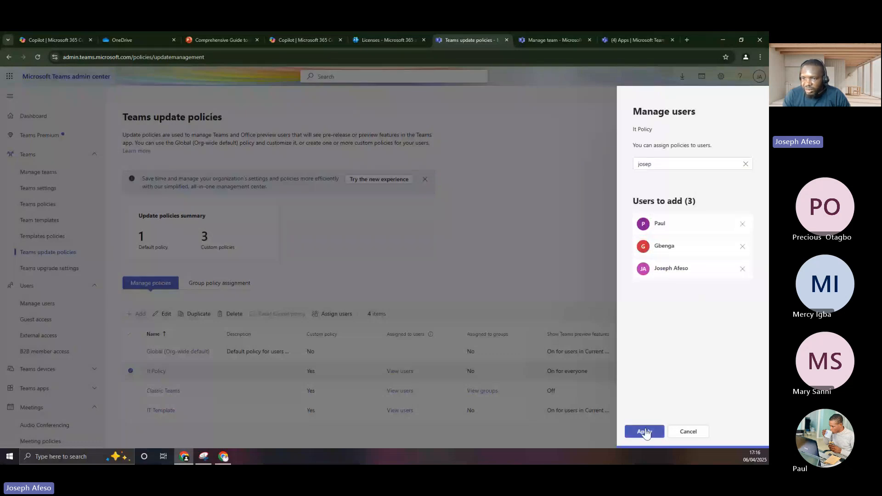
click(645, 432)
click(411, 286)
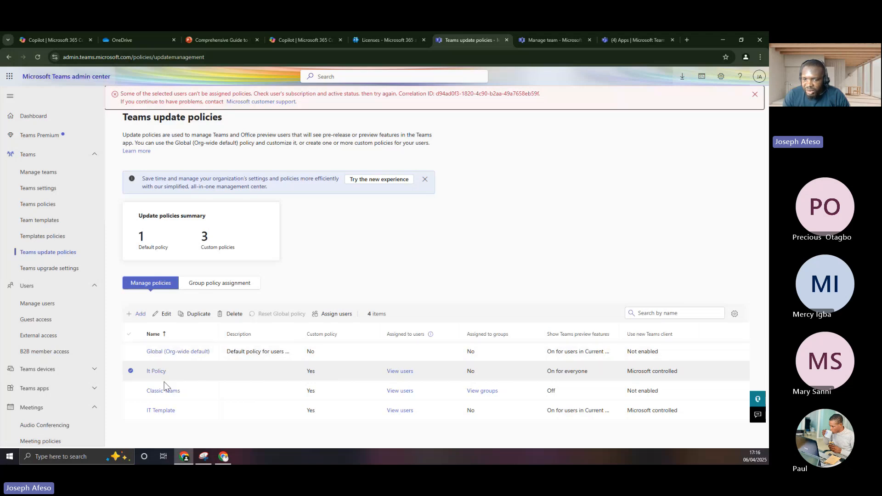
Step: Review the group policy assignments and the It Policy user assignment options, leaving them without changes
click(214, 283)
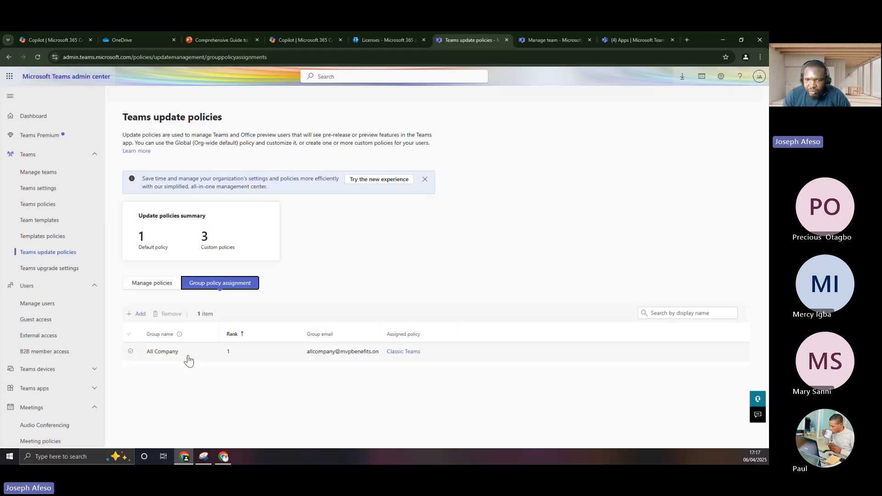
click(139, 279)
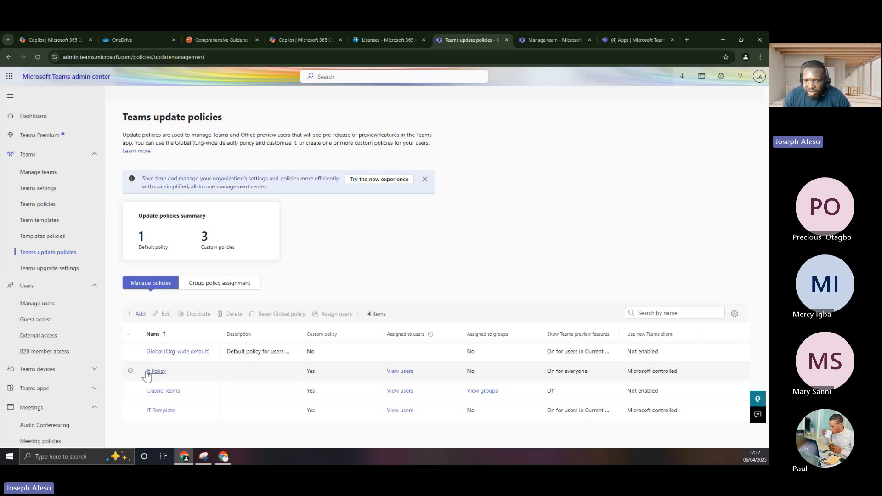
click(131, 371)
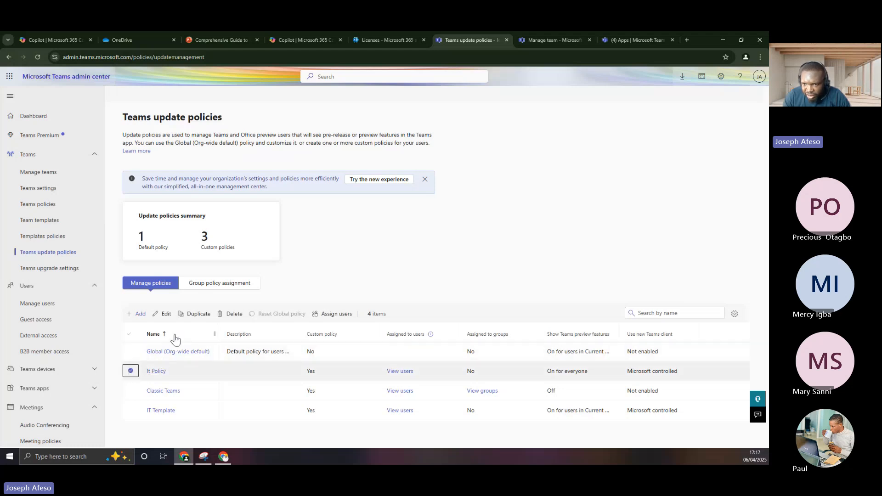
click(342, 315)
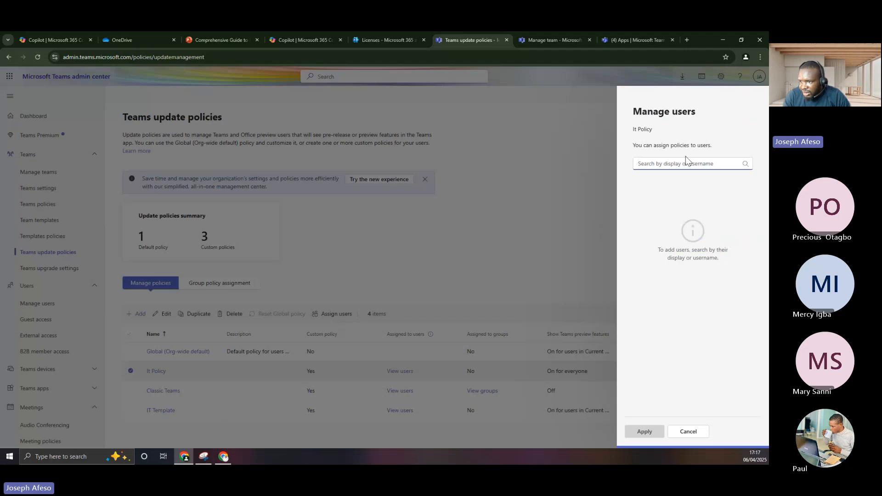
click(692, 434)
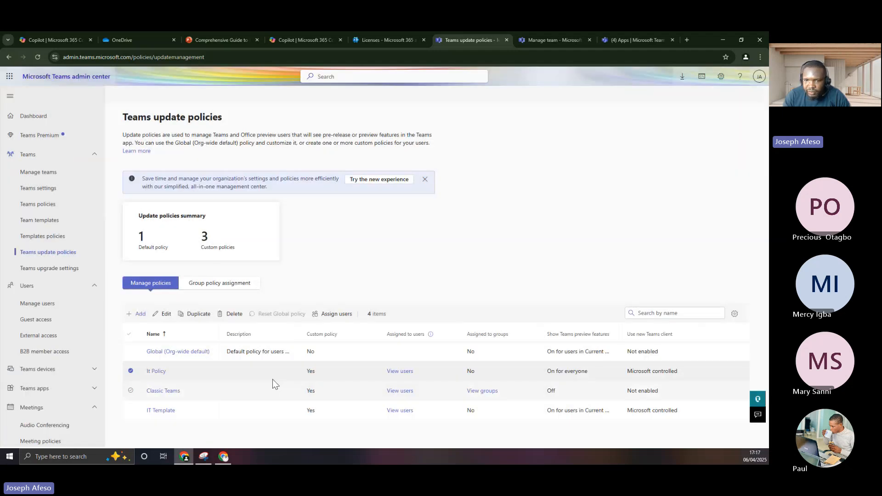
click(131, 371)
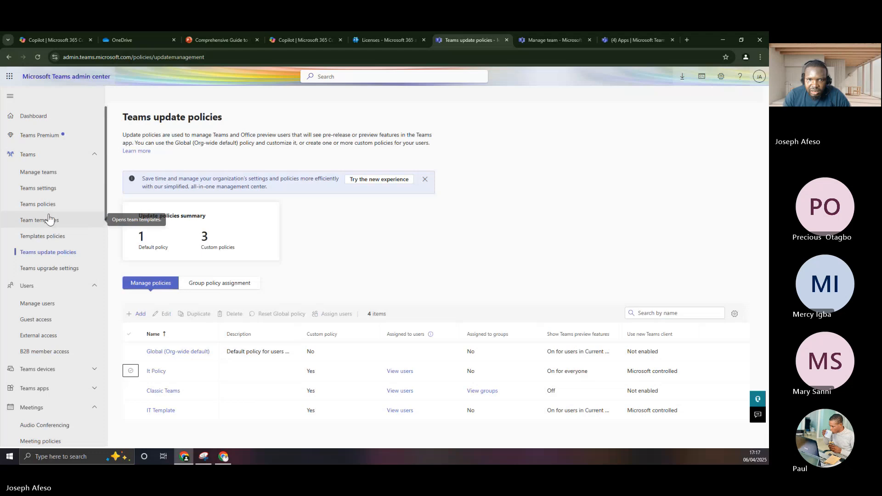
Step: Find one of the chosen users by name in Manage users and view the policies assigned in their profile
click(40, 306)
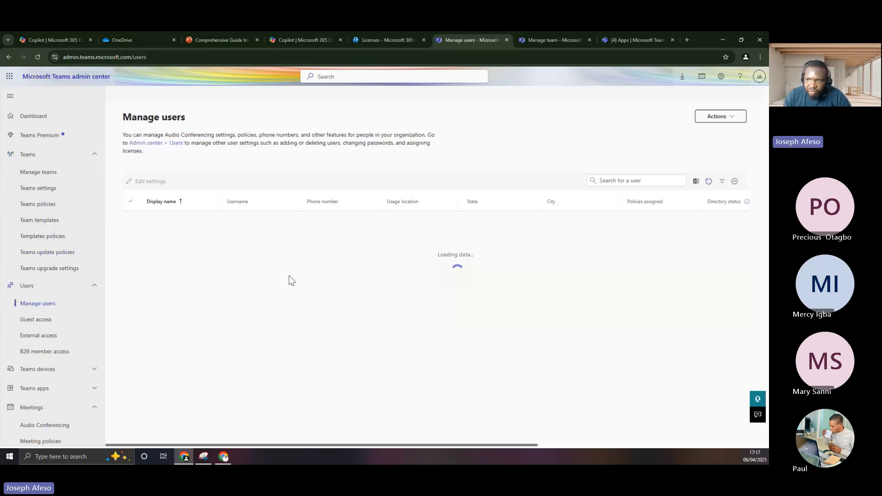
click(621, 180)
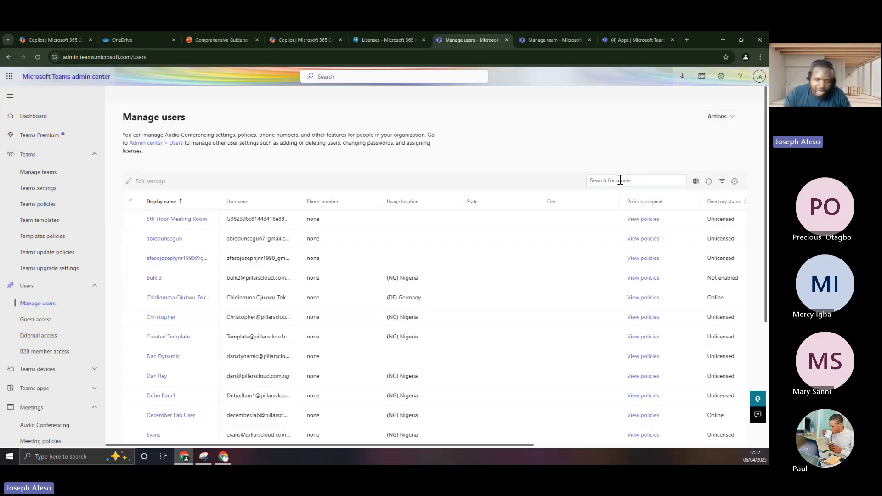
text(jose)
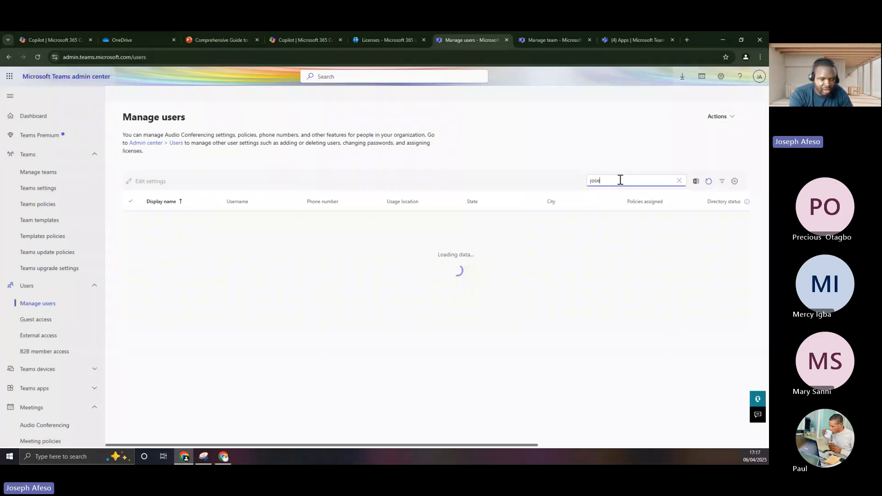
key(ctrl+a)
text(paul)
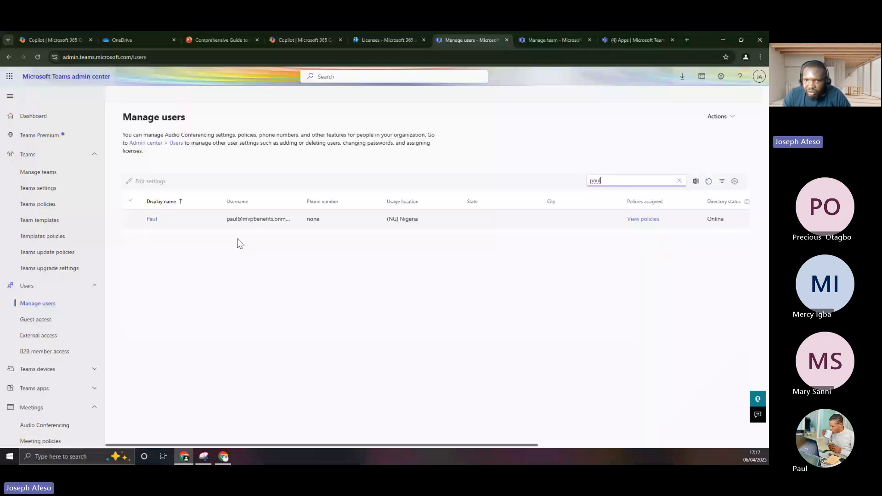
click(157, 221)
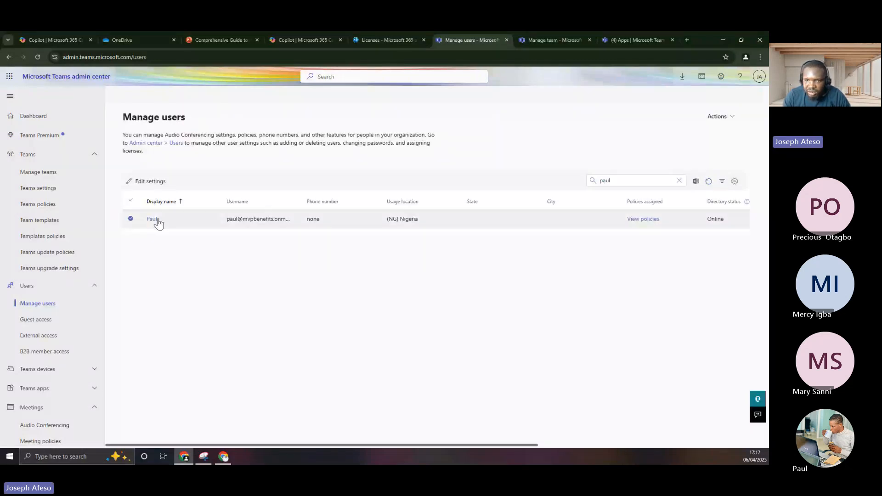
click(153, 219)
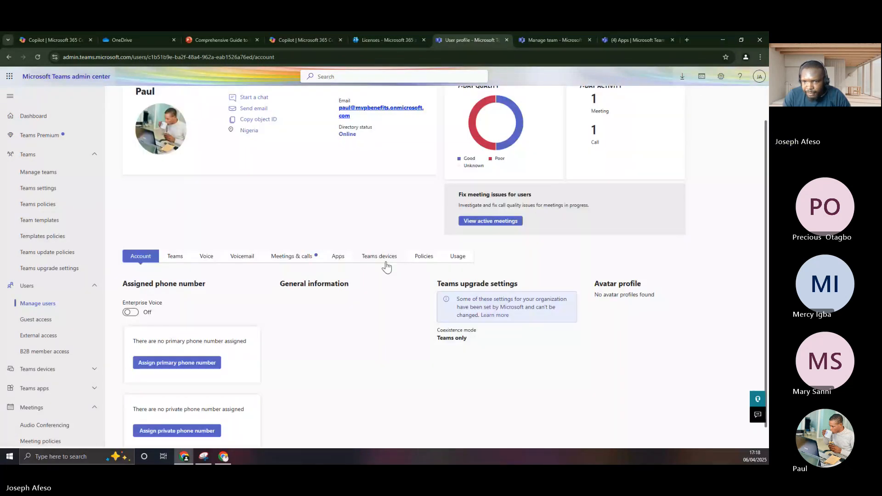
click(430, 263)
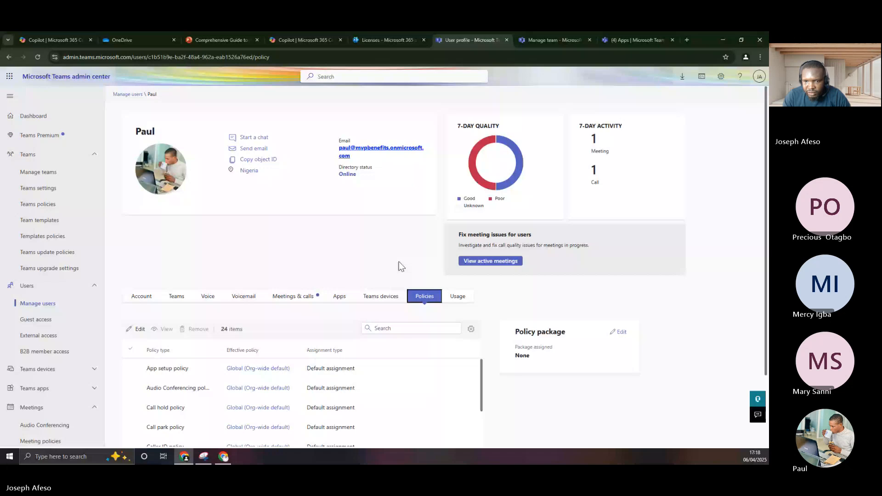
Step: Check the update policy and its assignment type in the user's policy list, and return to the Teams update policies
scroll(272, 334, down, 2)
scroll(244, 354, down, 6)
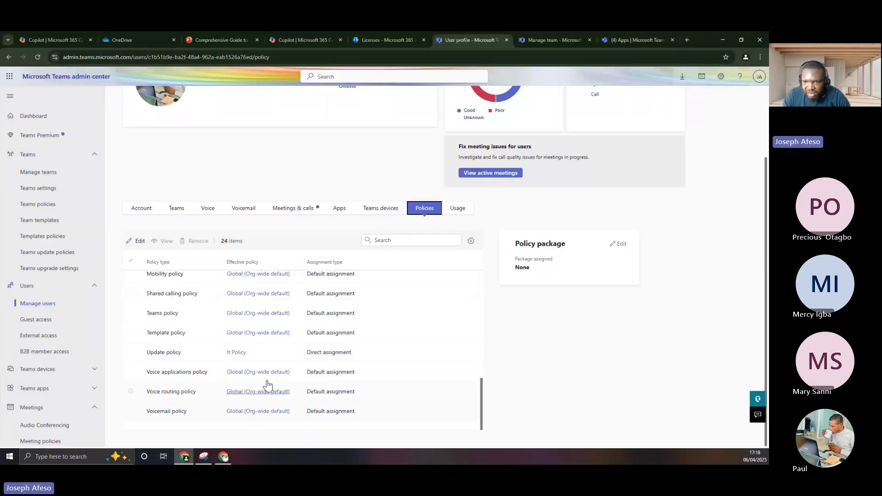
scroll(267, 383, up, 9)
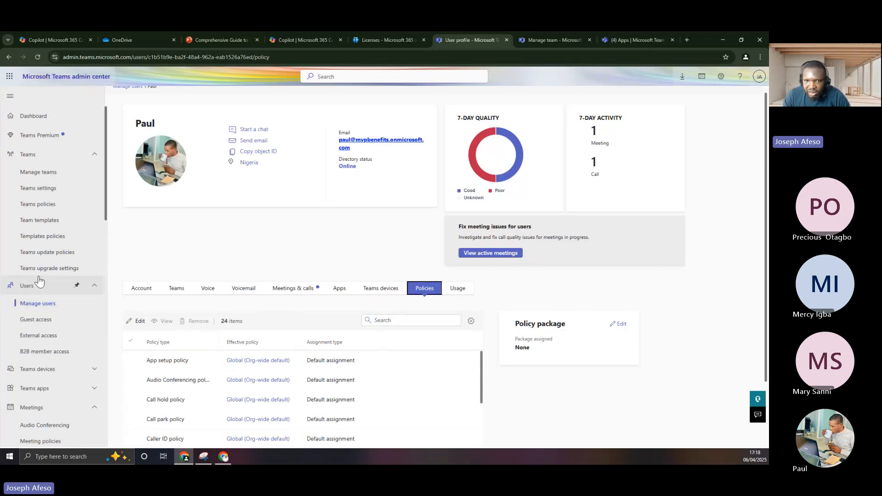
click(44, 256)
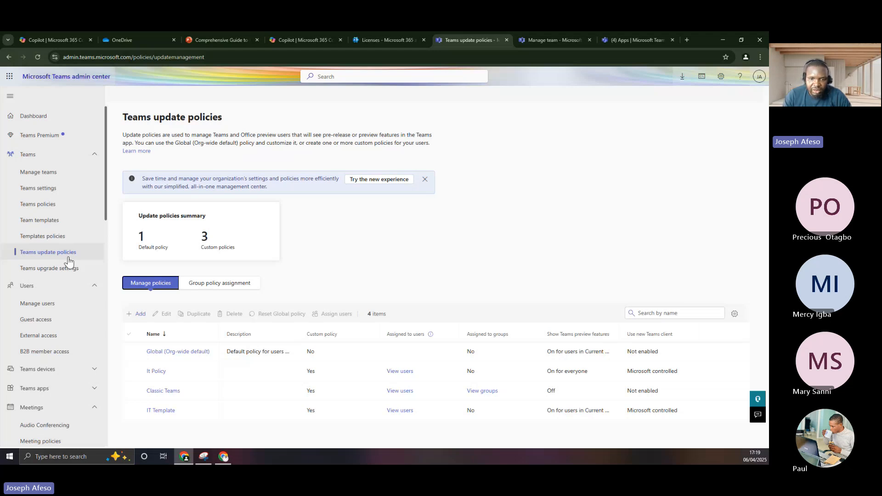
Step: Open the Teams upgrade settings and review the coexistence mode and the preferred app options for joining Skype for Business meetings, changing nothing
click(51, 271)
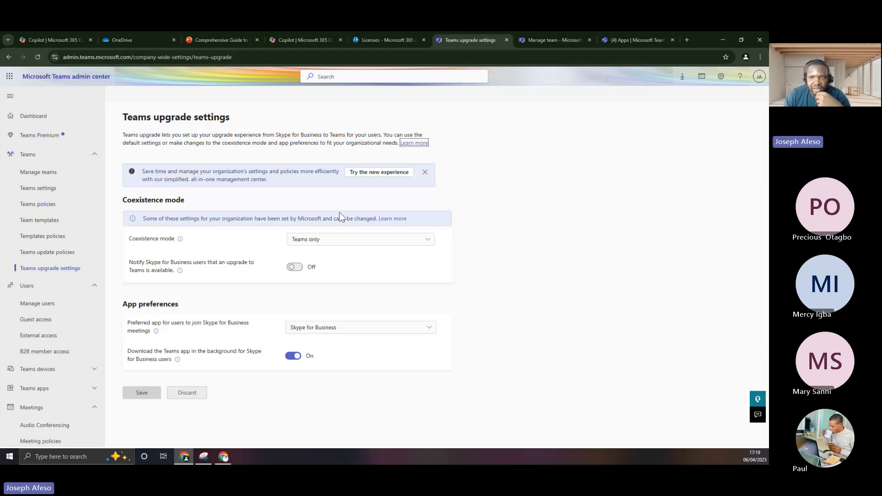
click(291, 242)
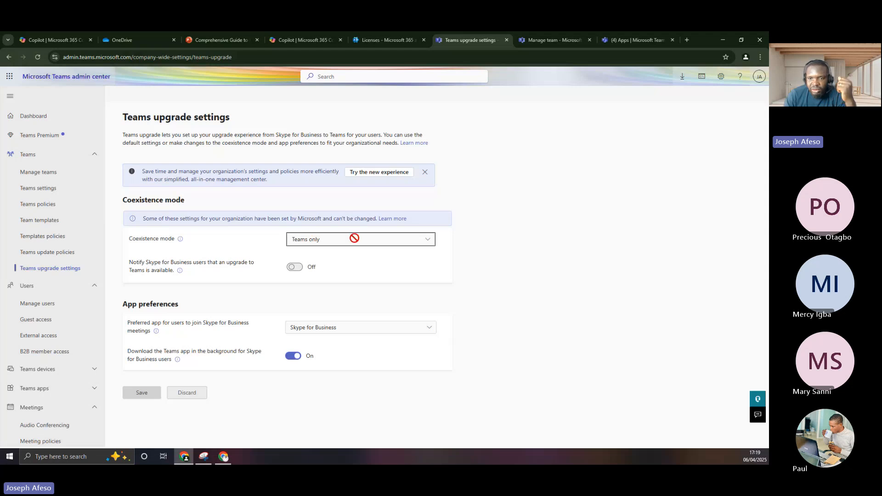
click(346, 330)
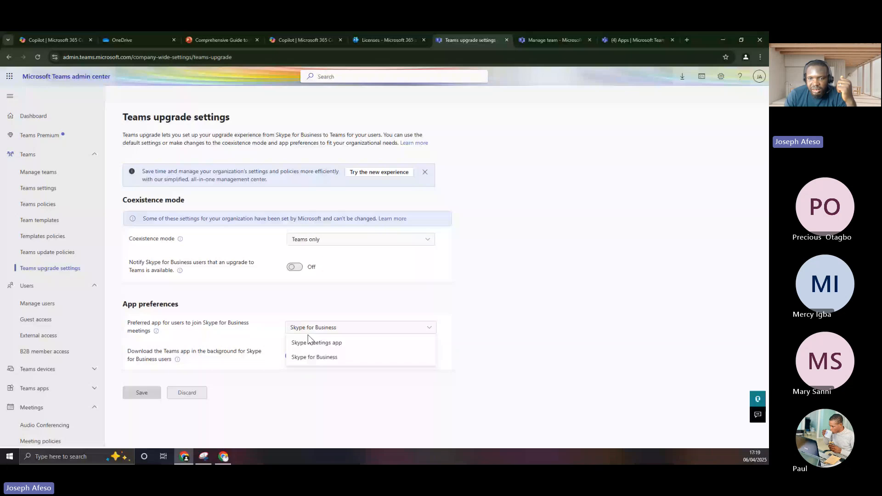
click(194, 298)
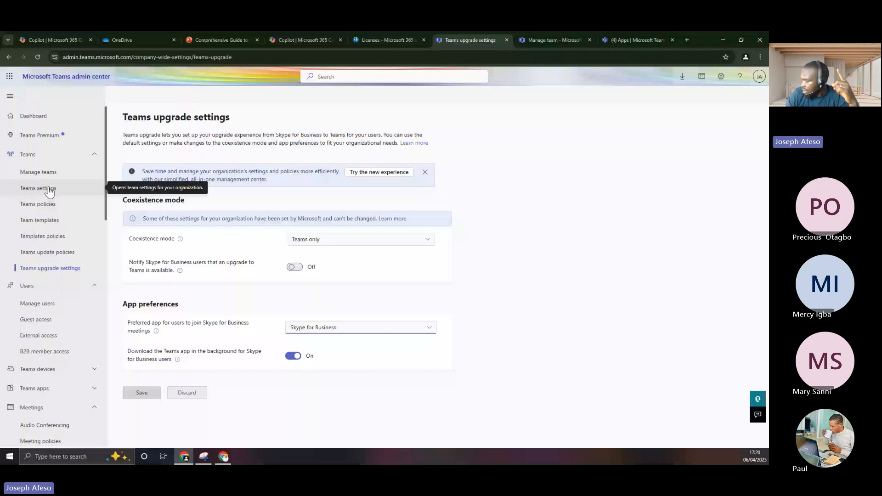
click(204, 457)
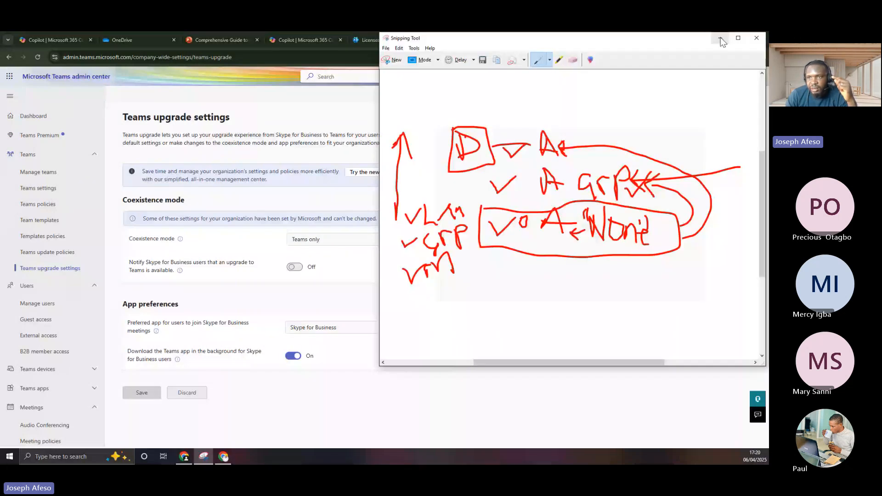
click(720, 38)
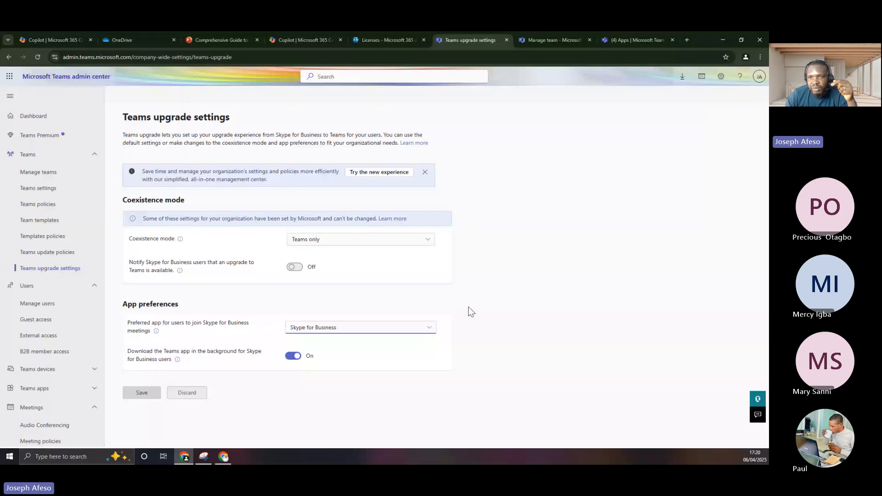